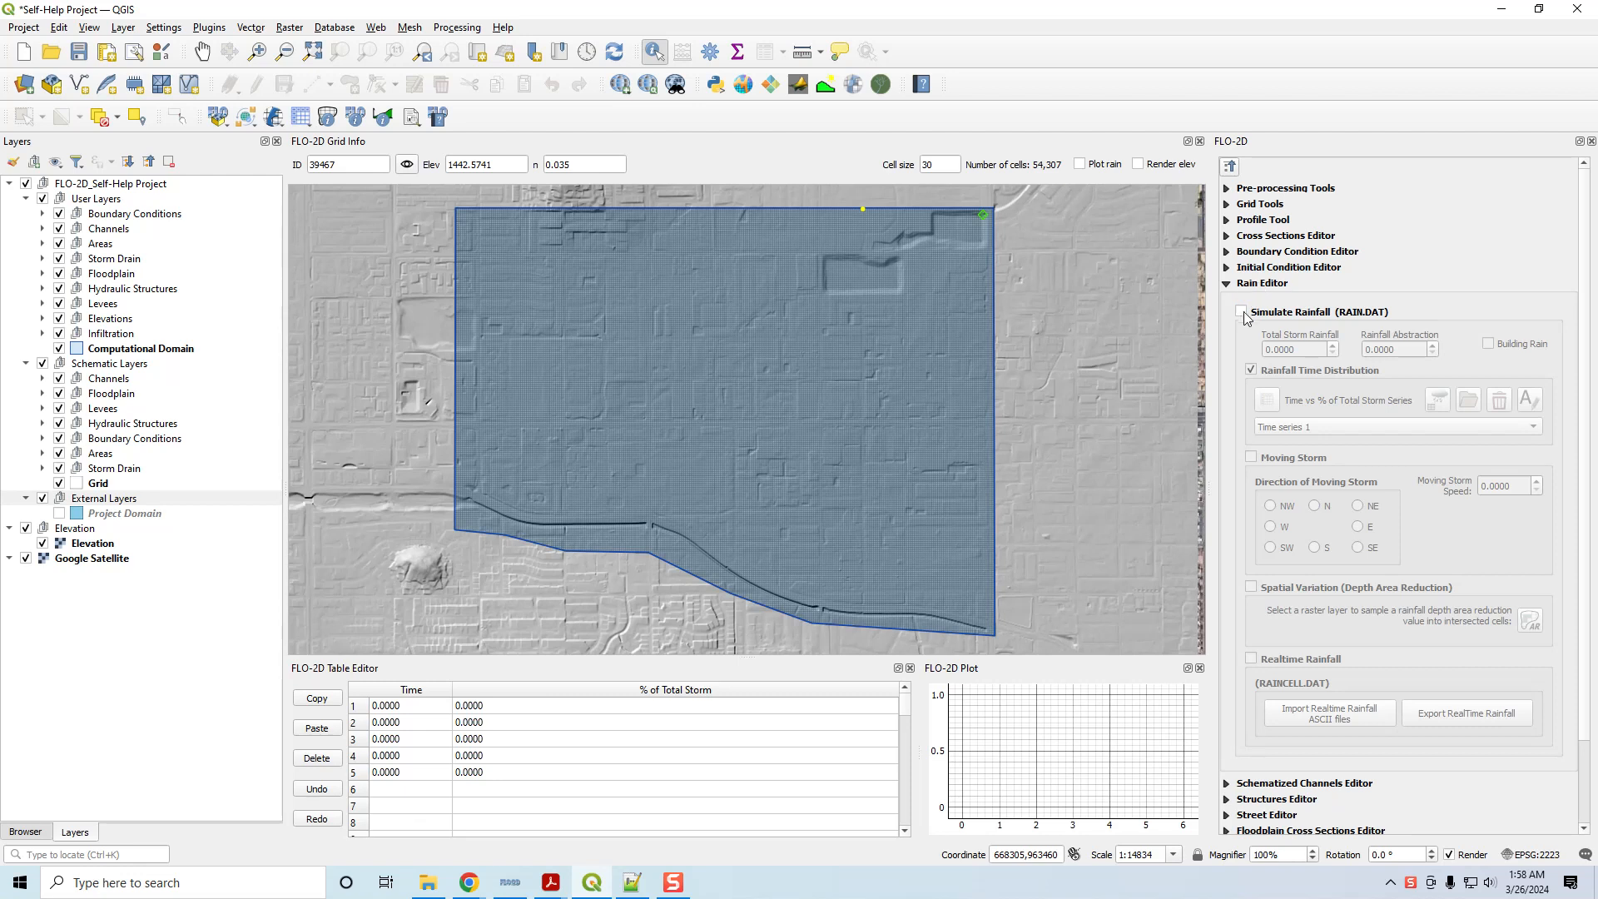
- Enable rainfall simulation with a total storm rainfall of 2.65 and turn on building rain
click(1242, 313)
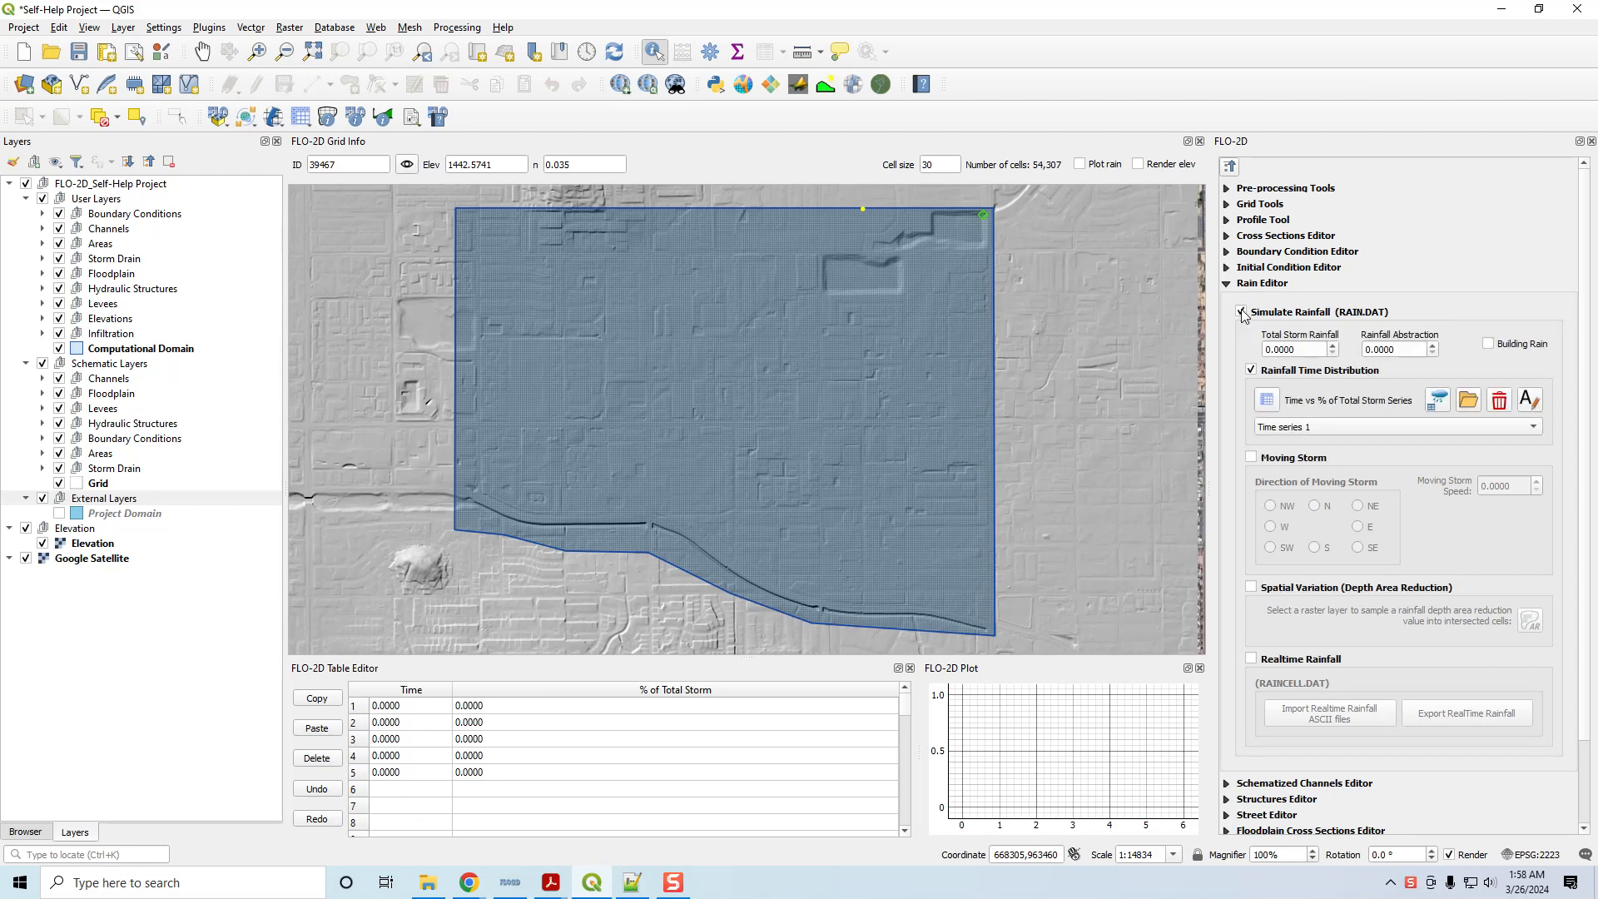
double_click(1278, 350)
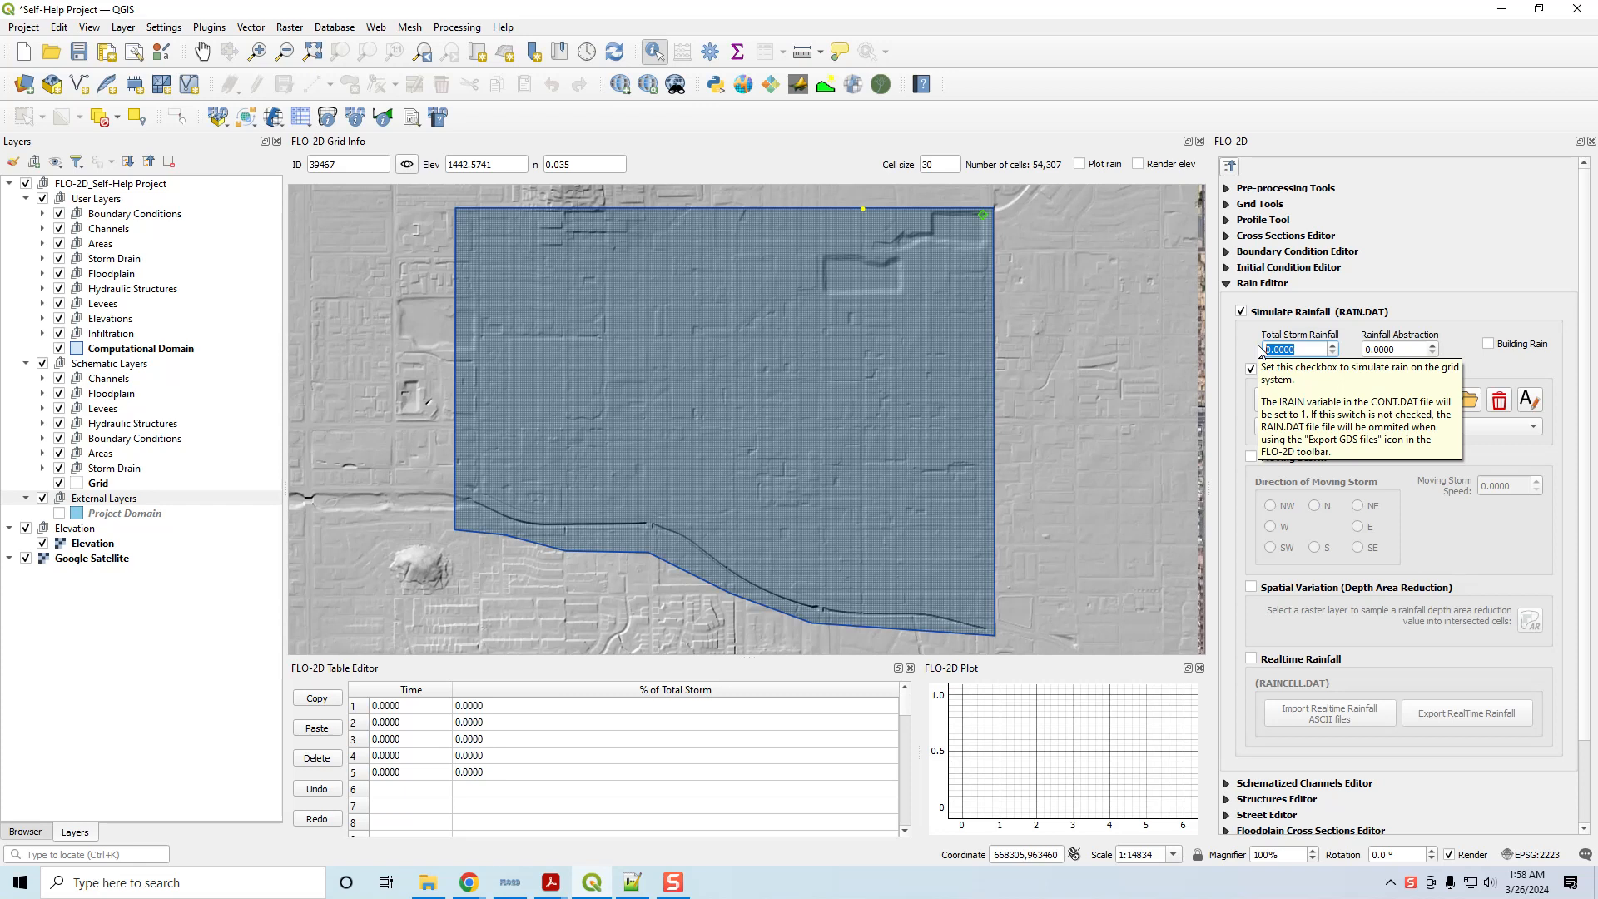
text(2)
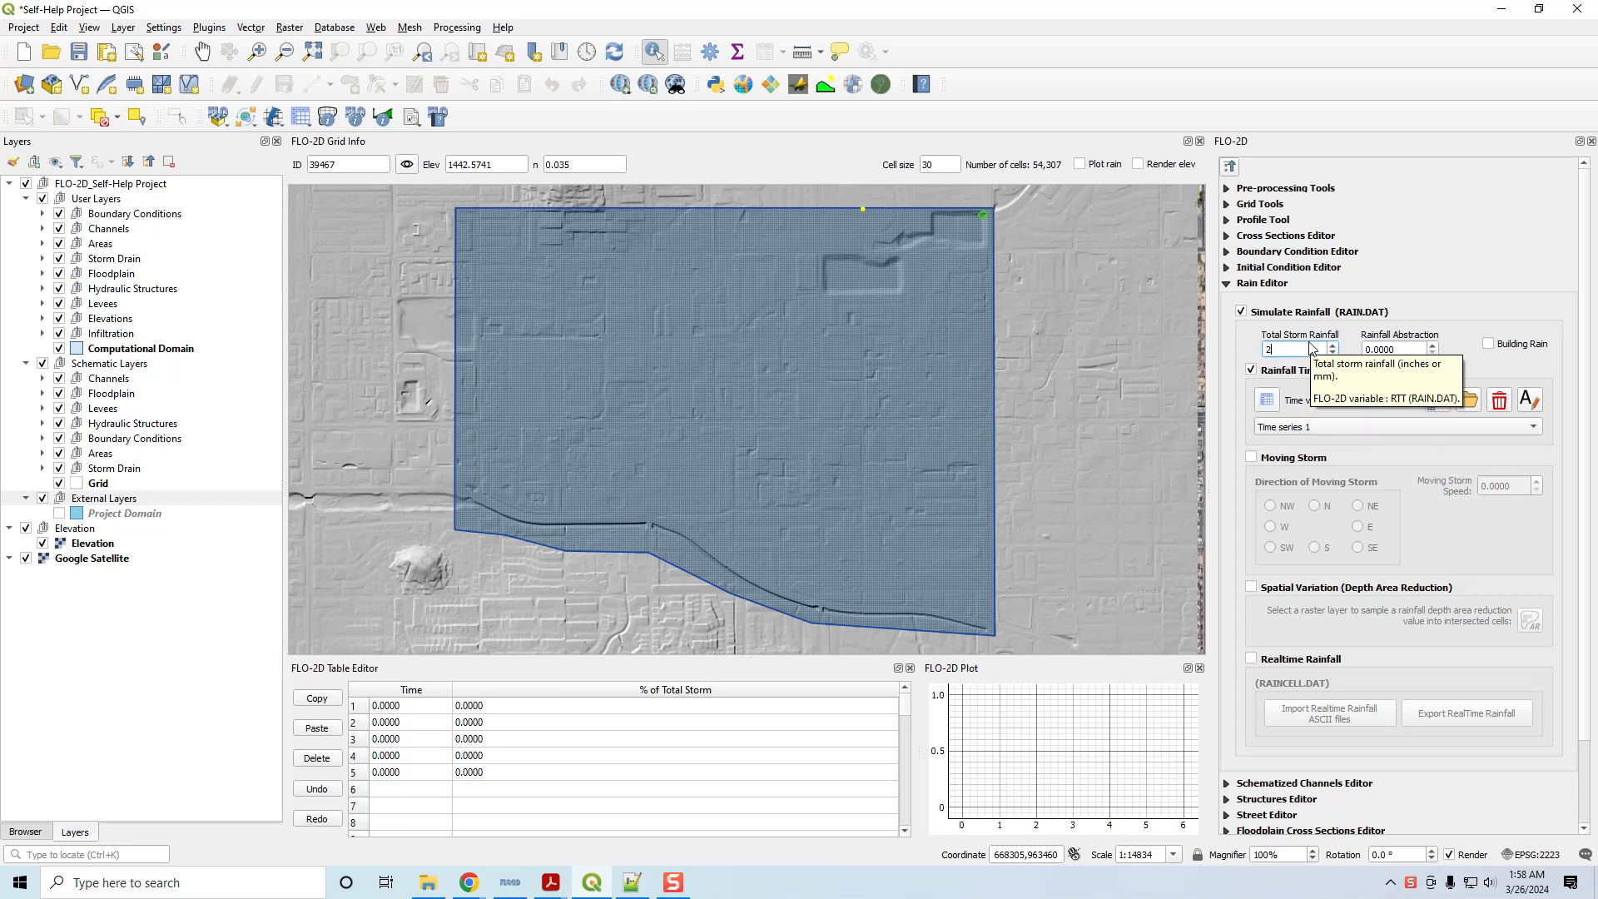
text(.65)
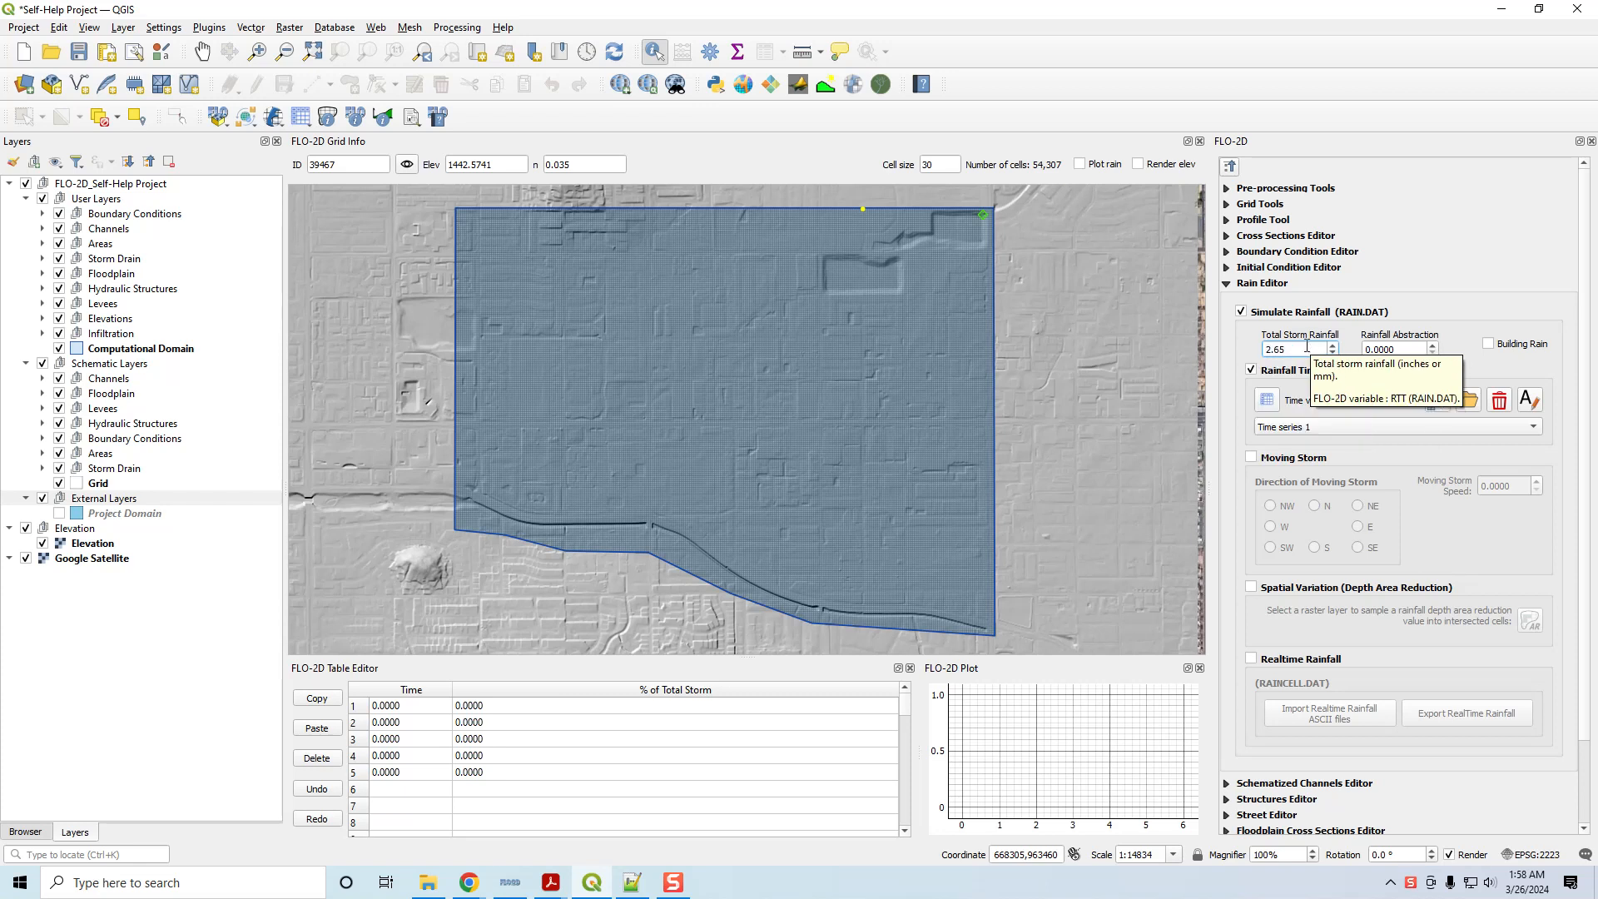
click(1489, 344)
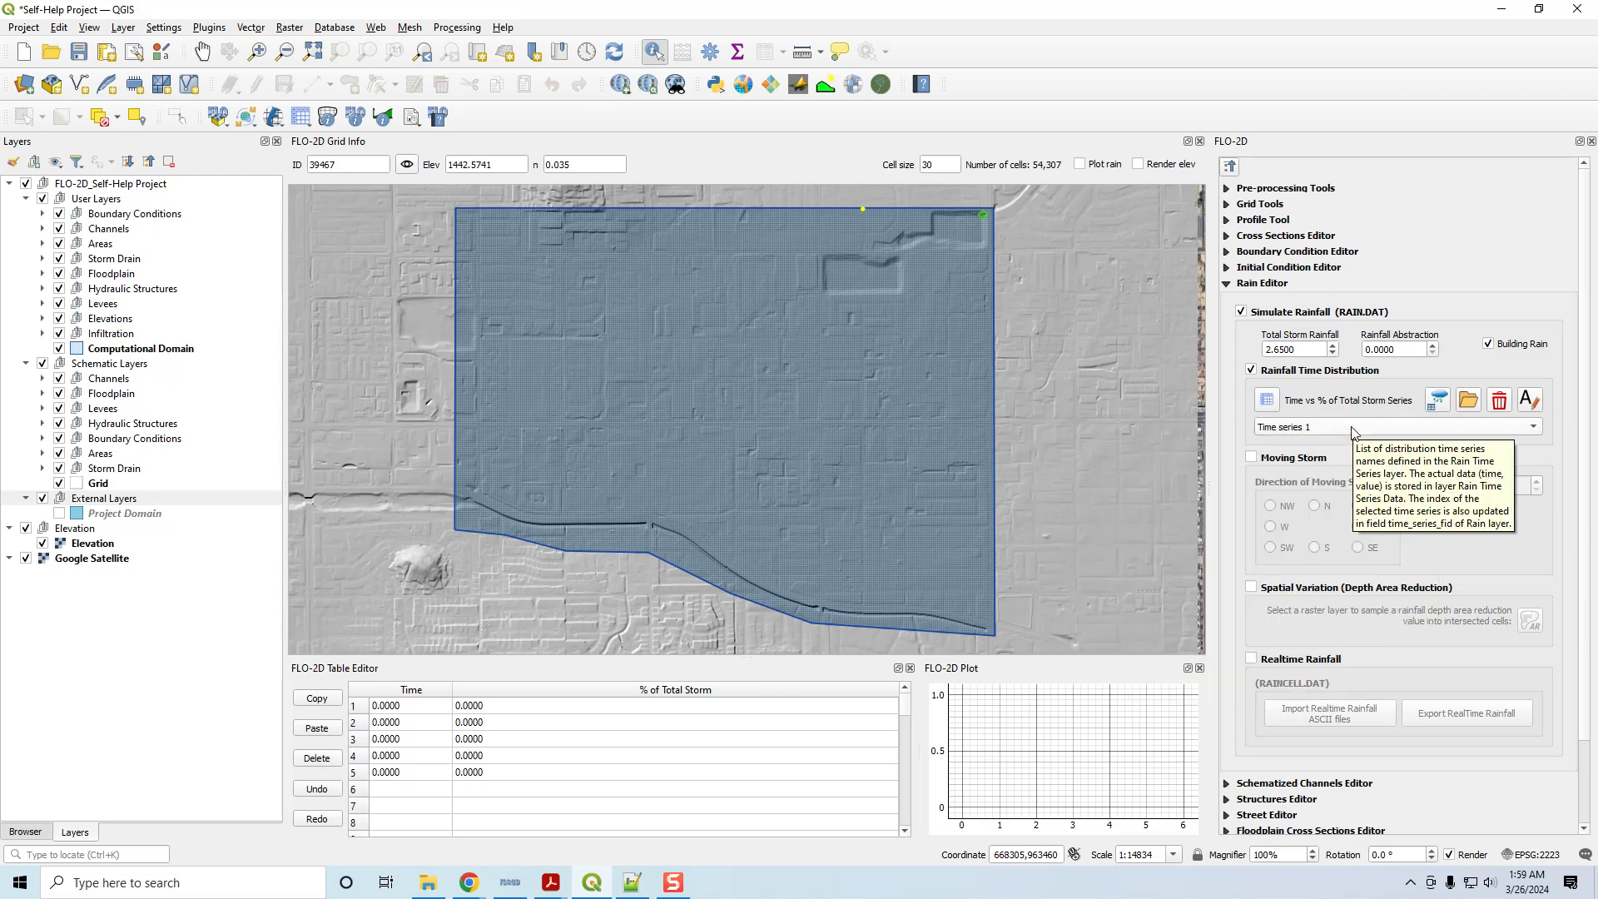
- Import the Maricopa 6-Hr P1.DAT rainfall distribution from the Rainfall Distributions folder and review its time series
click(1469, 403)
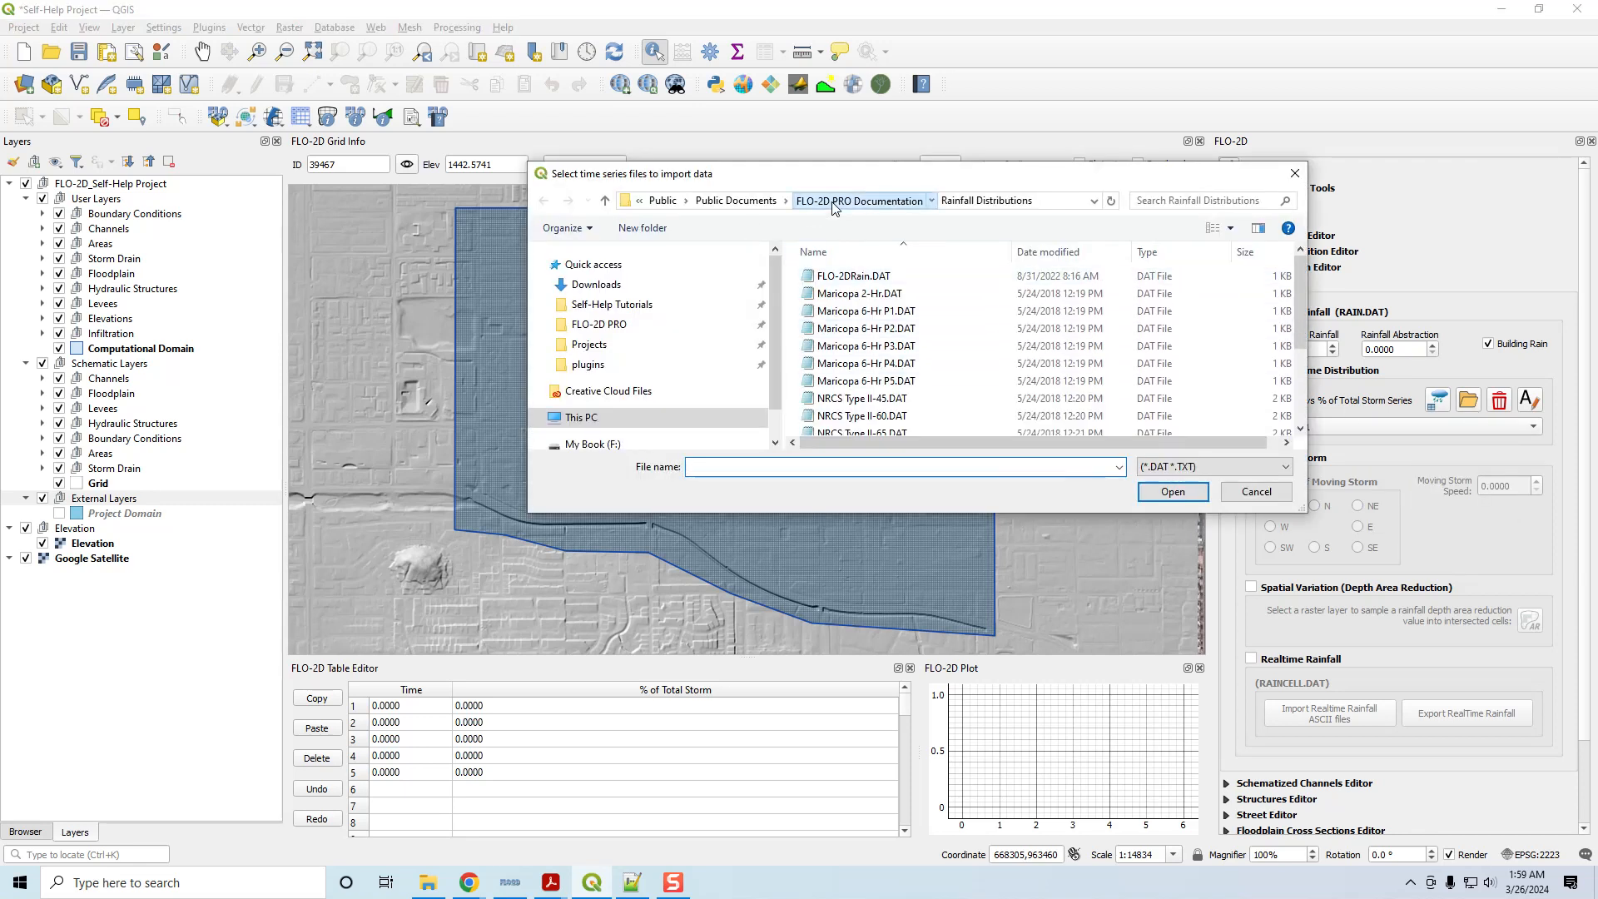
click(860, 200)
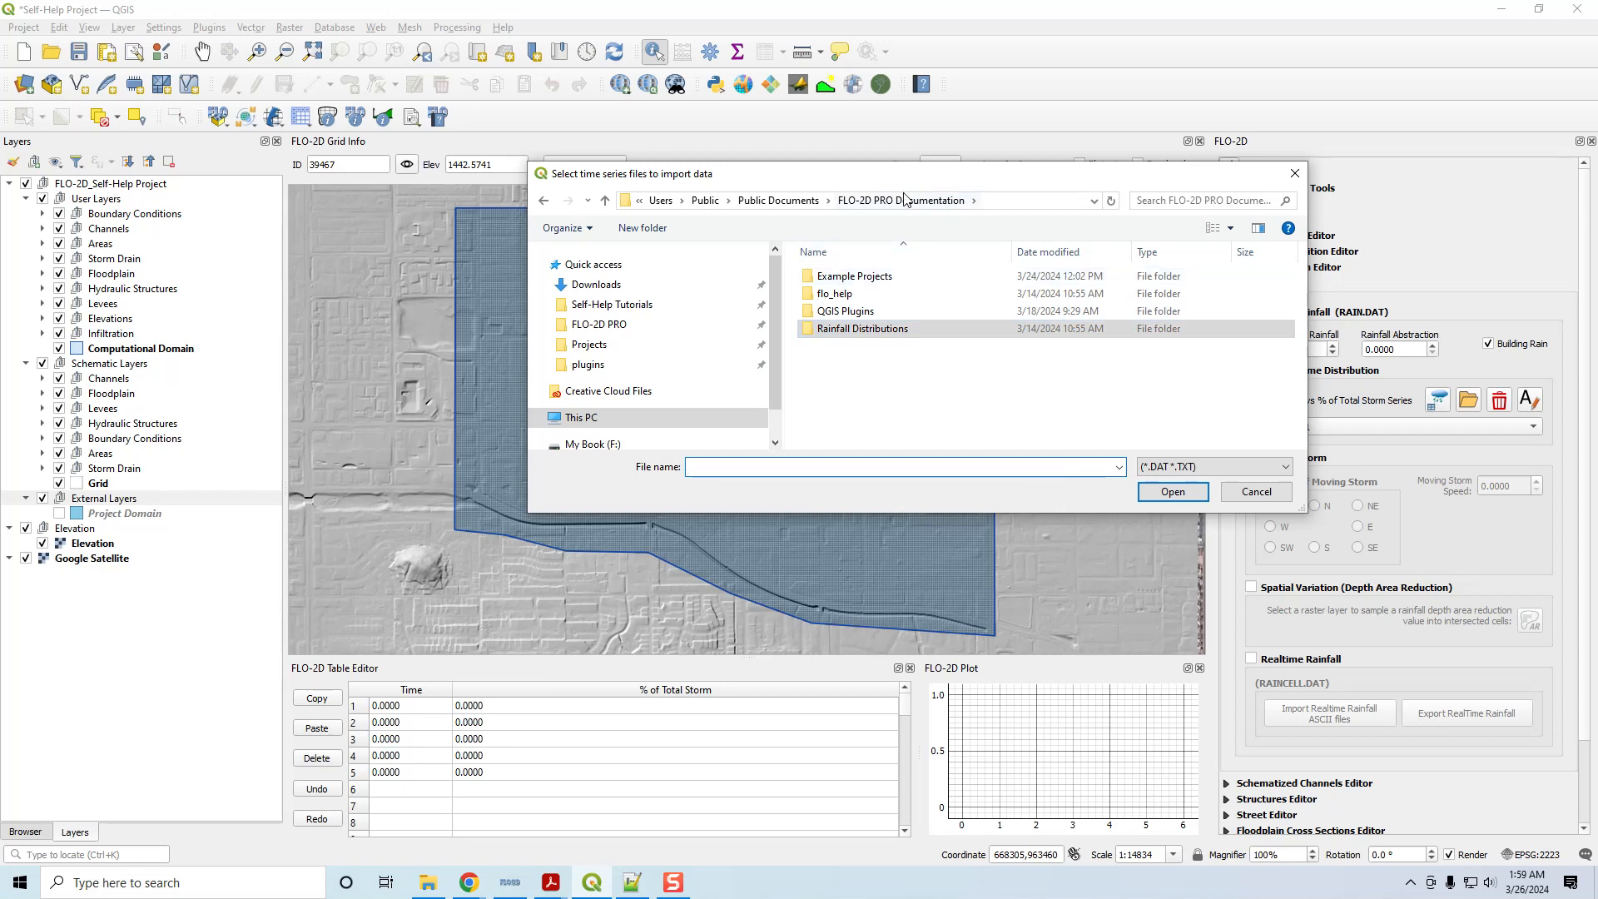
double_click(832, 336)
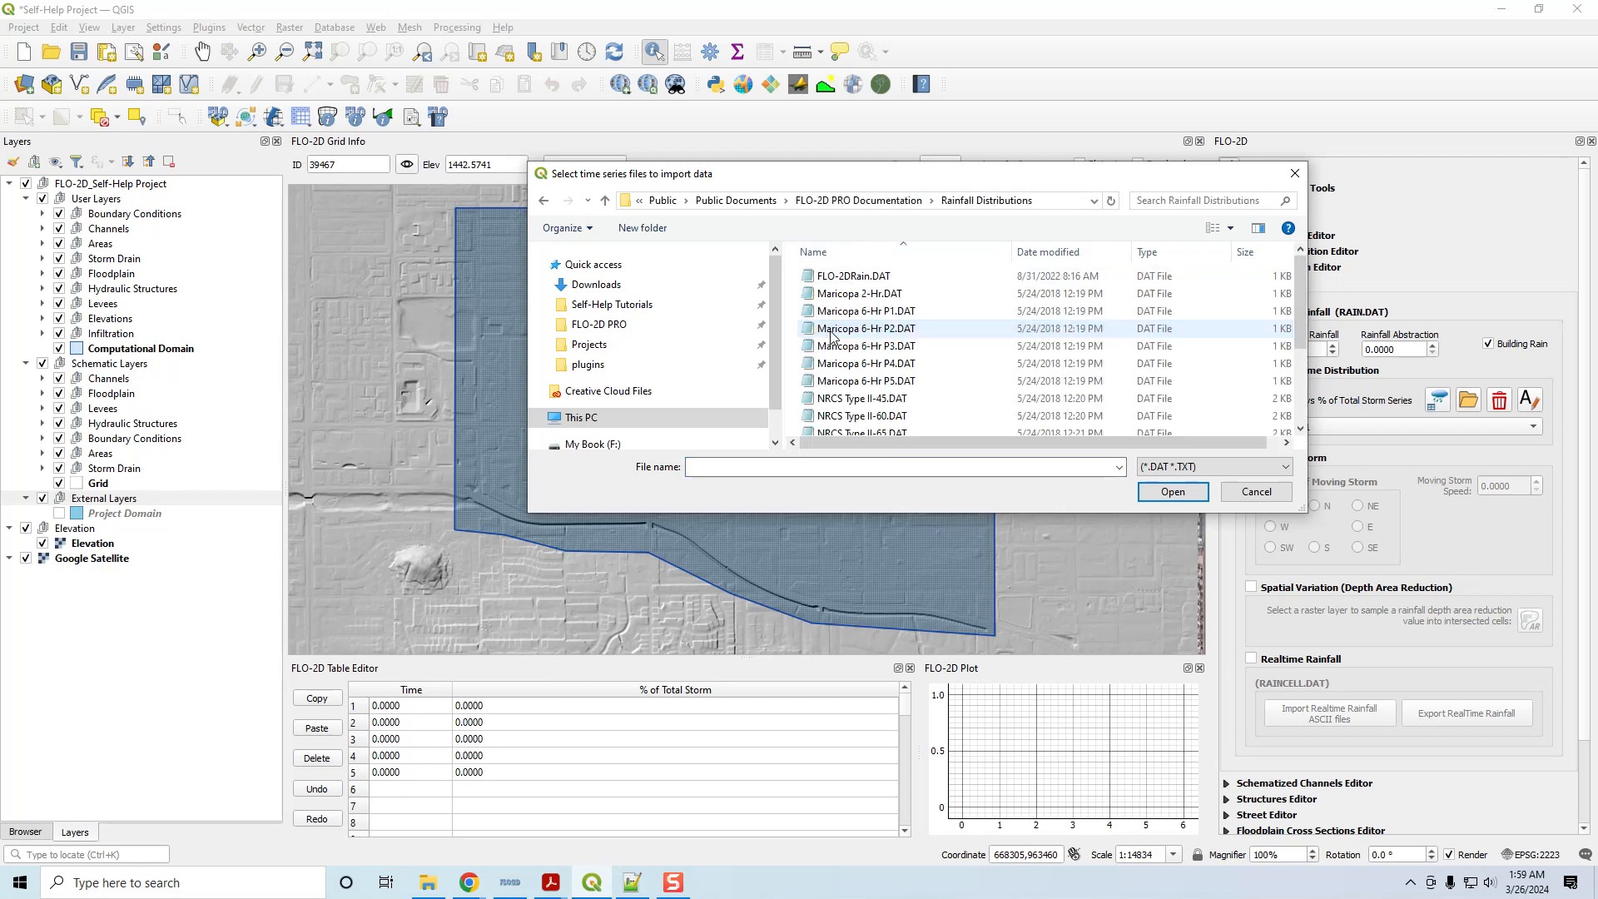
click(884, 317)
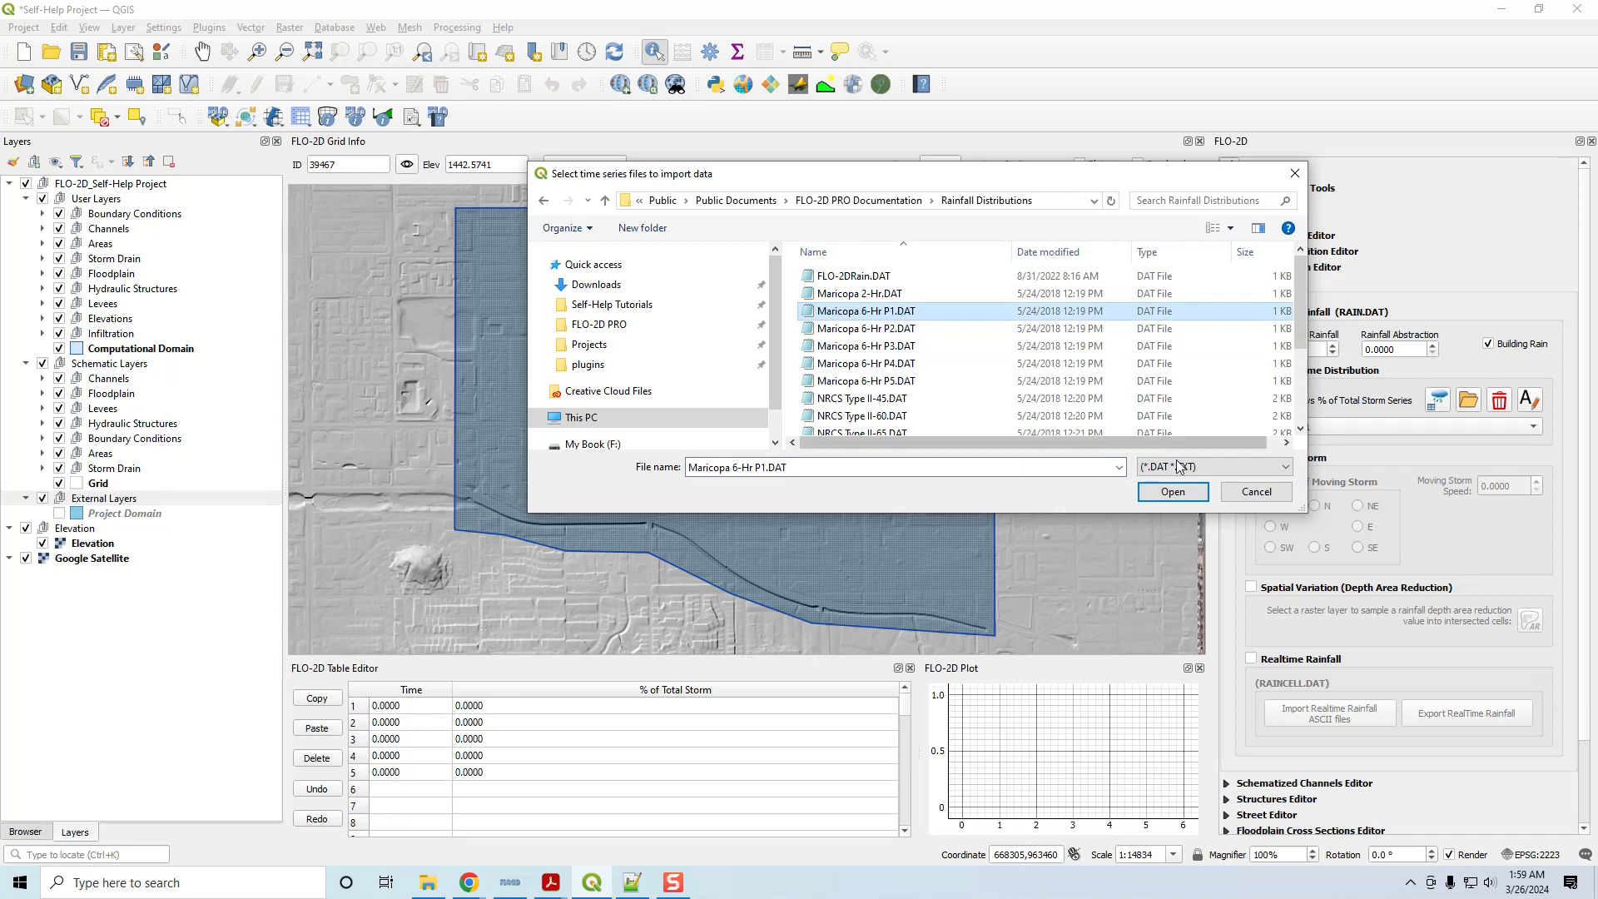
click(1173, 491)
click(896, 458)
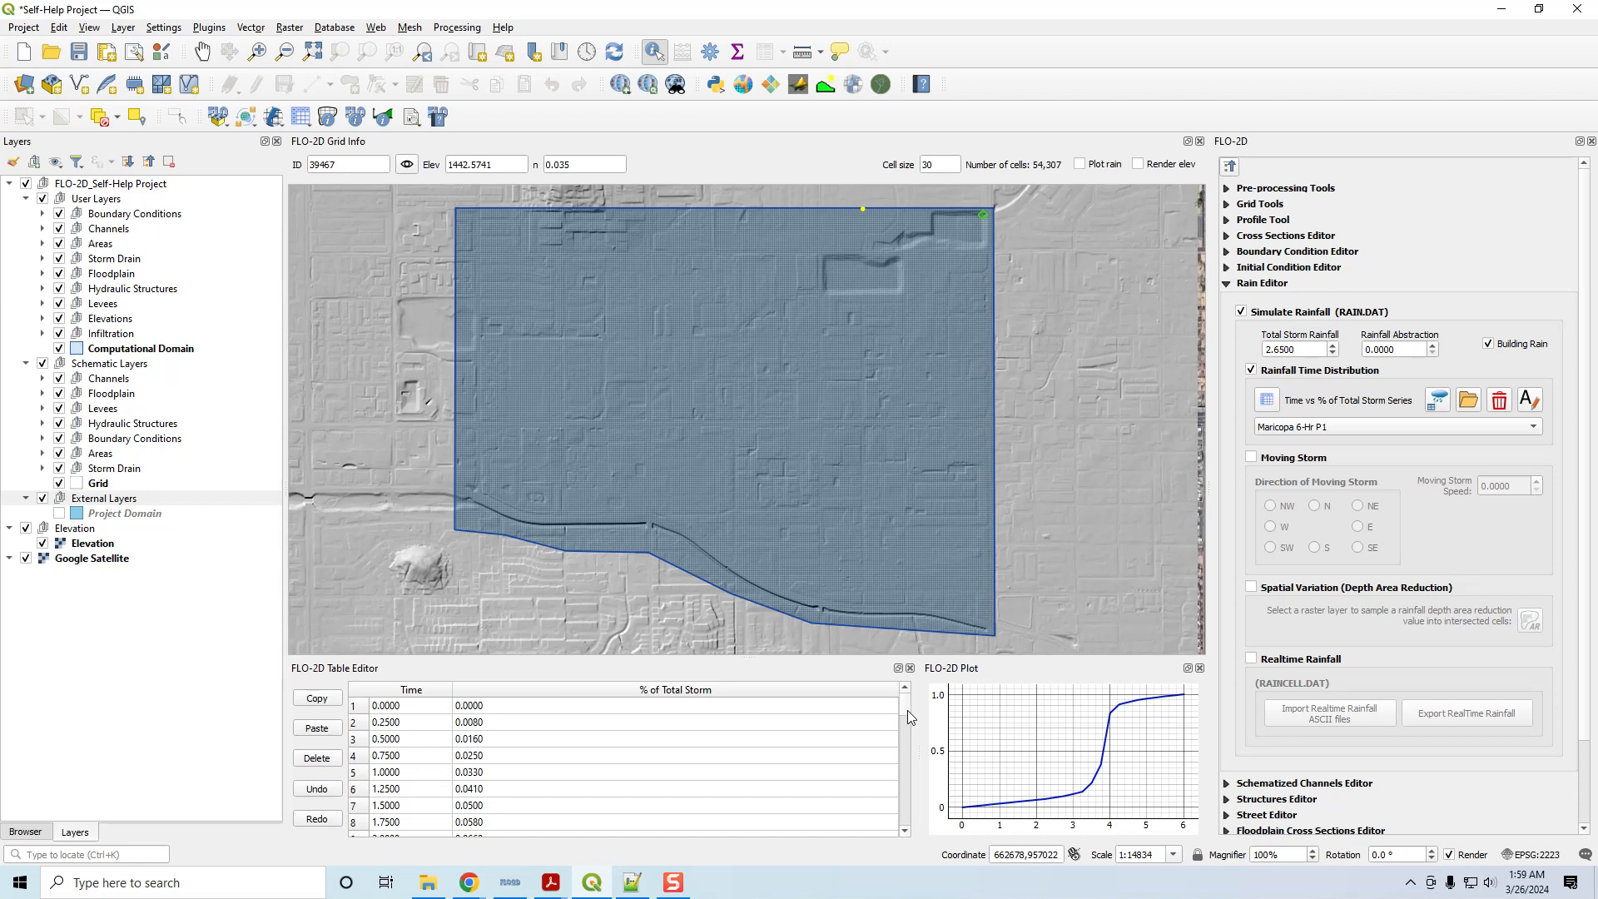
scroll(907, 714, down, 6)
scroll(901, 711, up, 7)
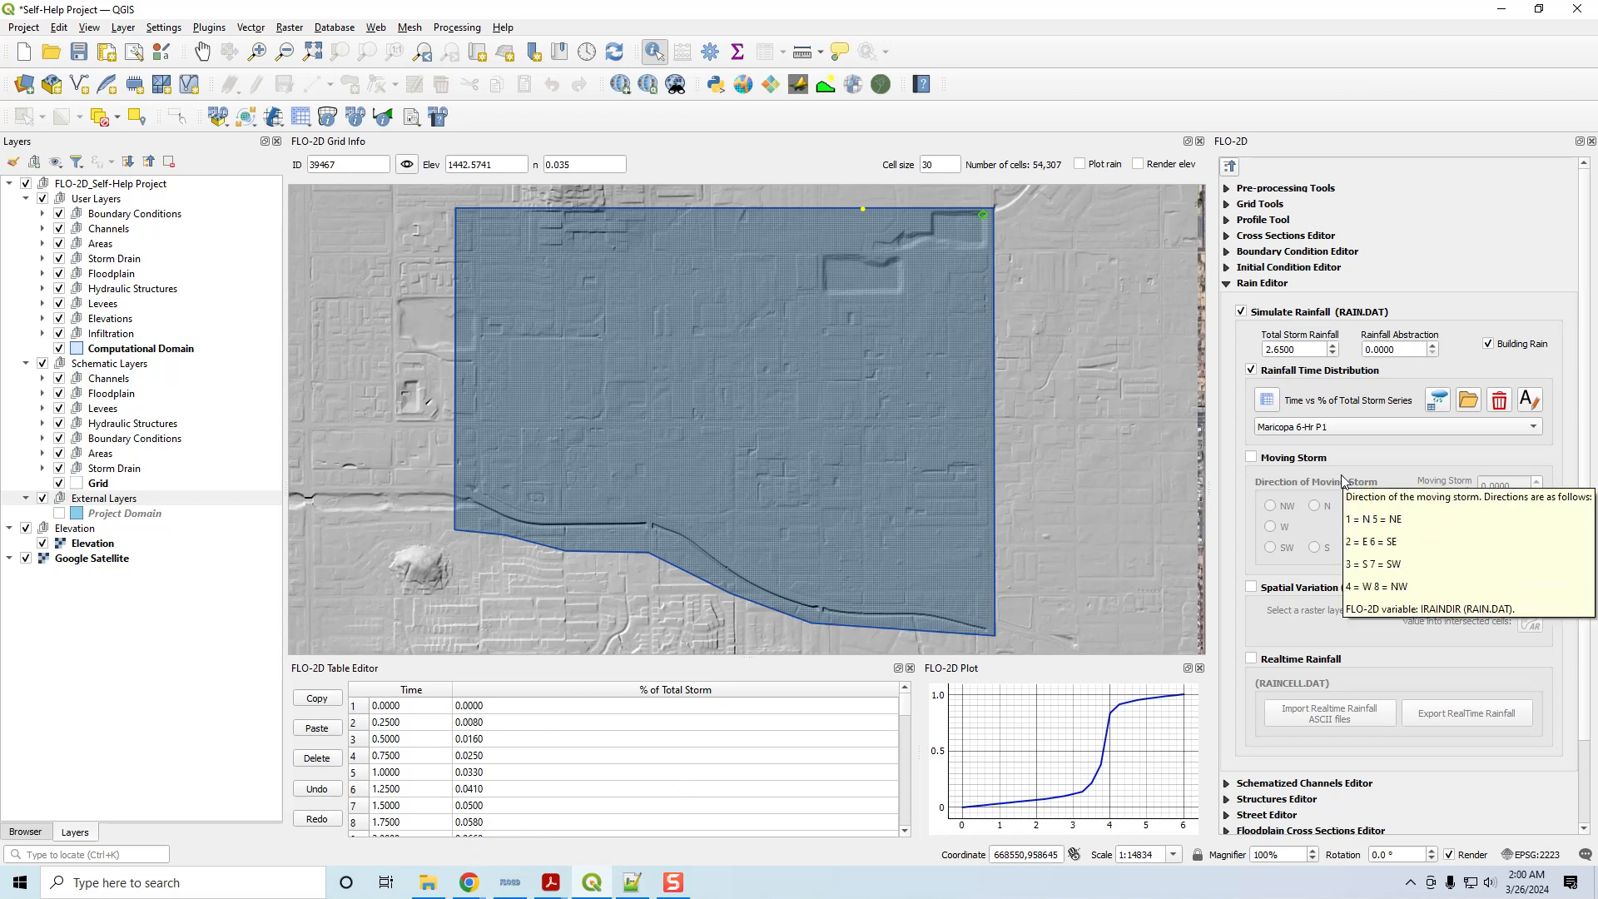
mouse_move(1366, 442)
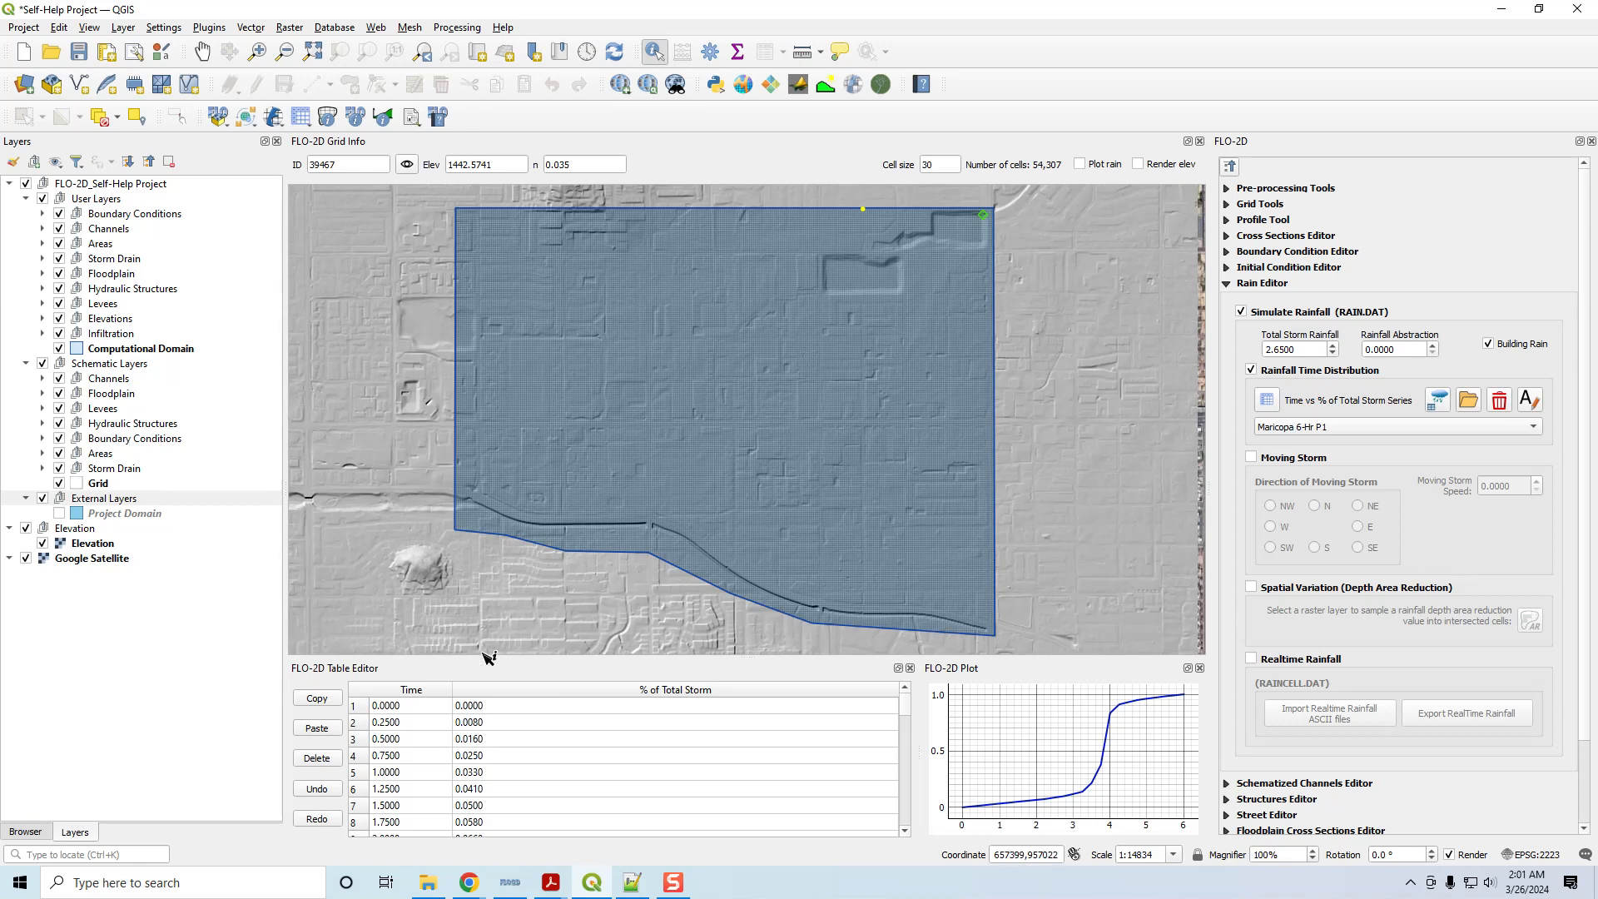
- Add NOAA Atlas 14 24 hr 100 yr.tif from the QGIS Lesson 1 Hydrology folder to the Elevation layer group
click(63, 534)
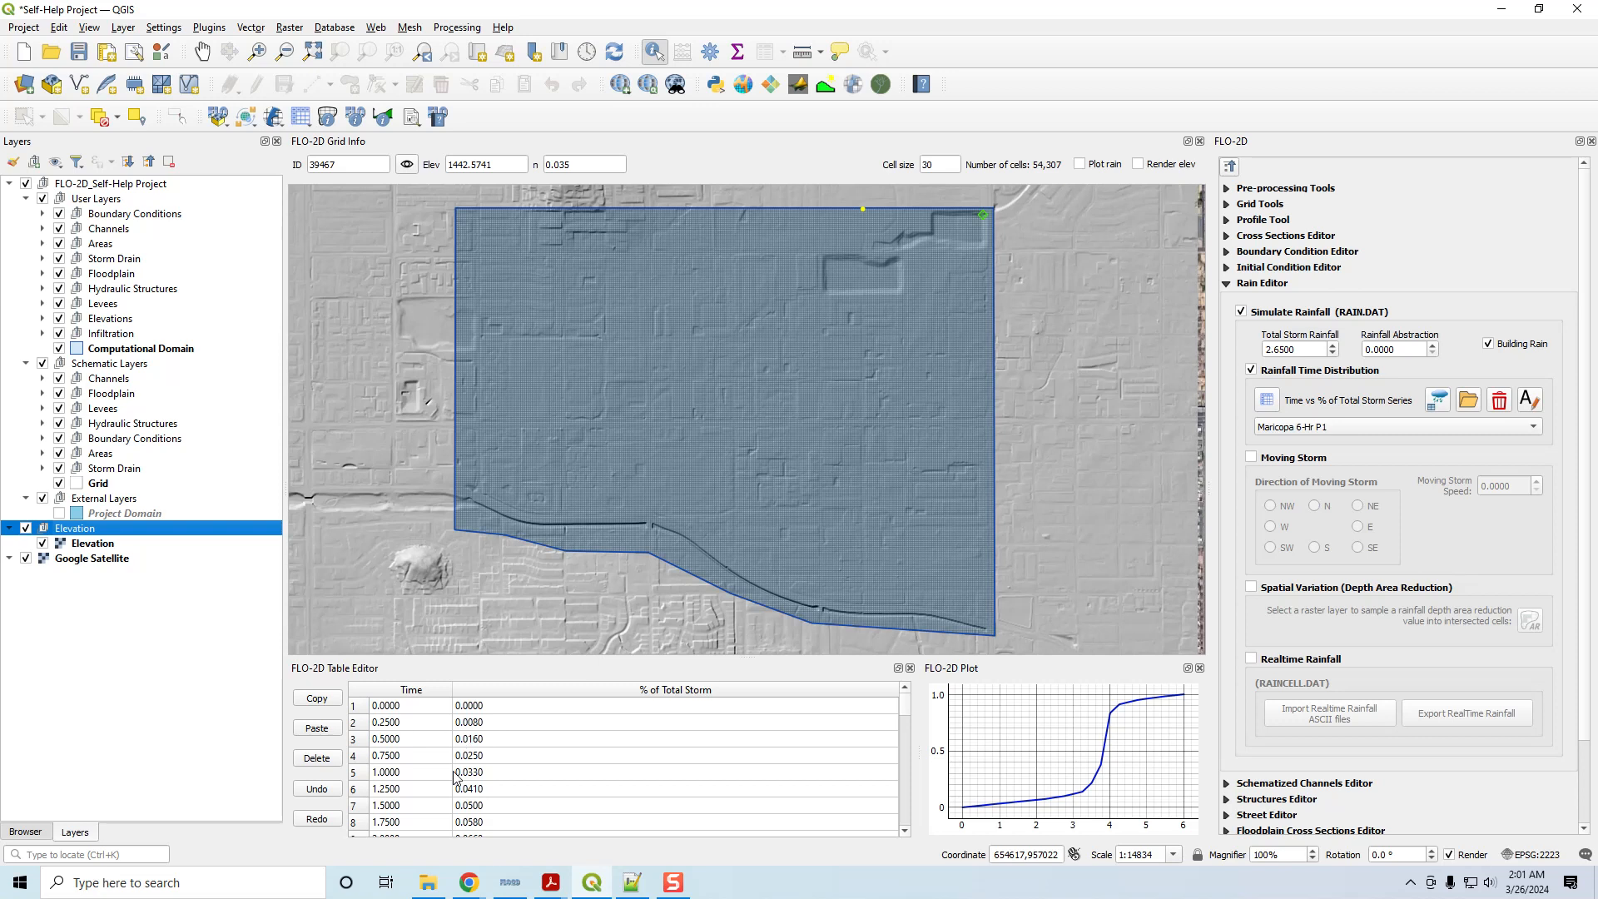
click(429, 885)
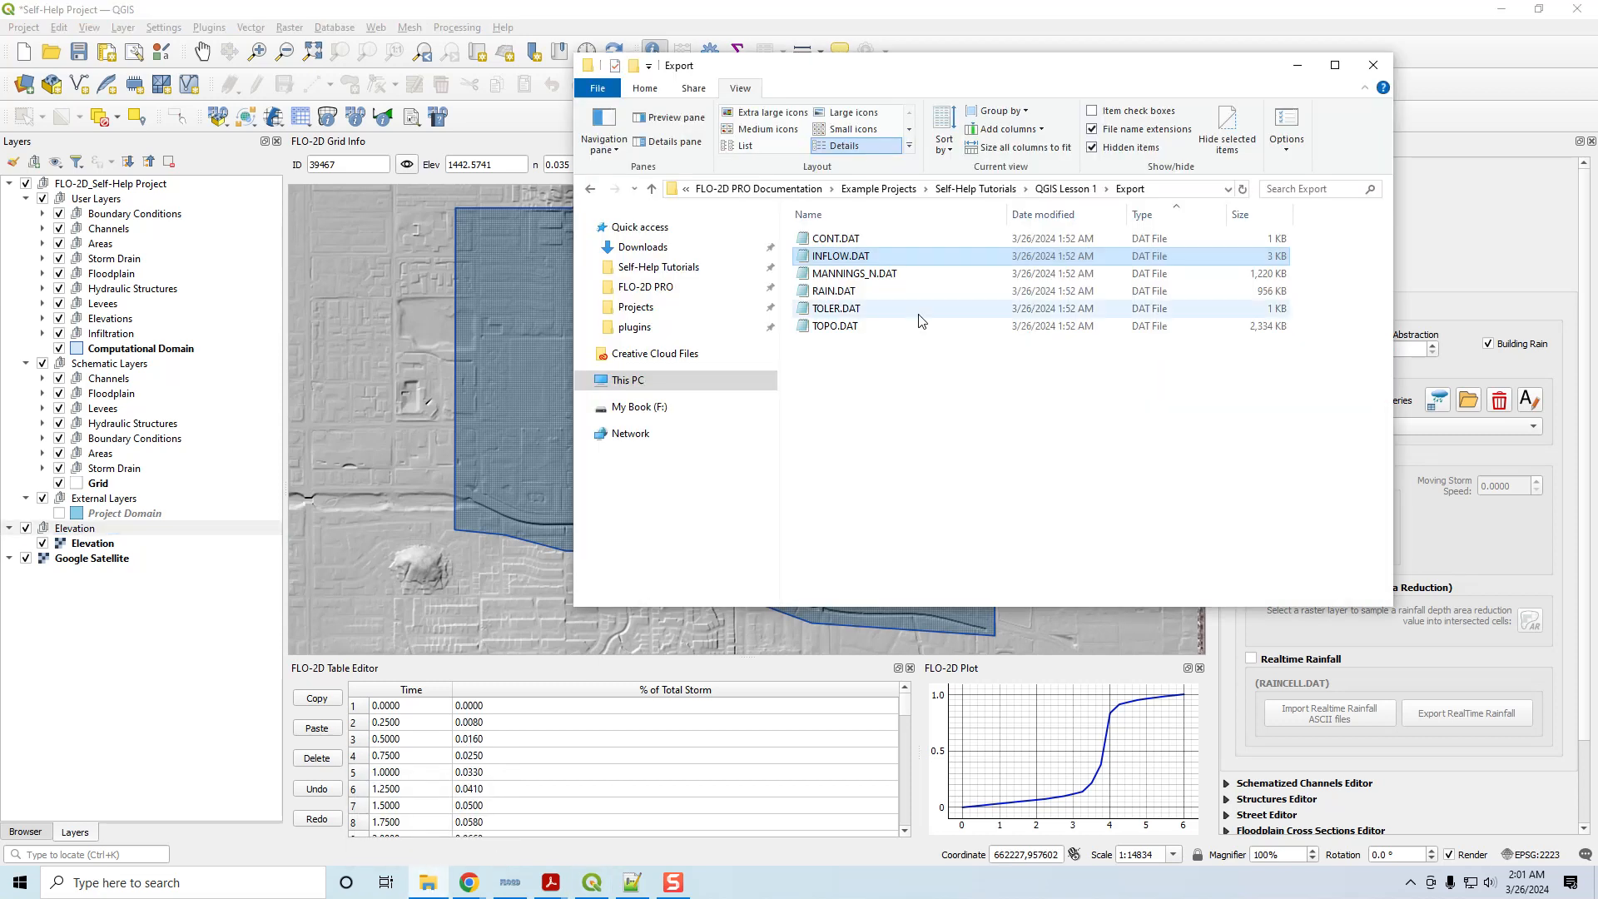
click(1049, 191)
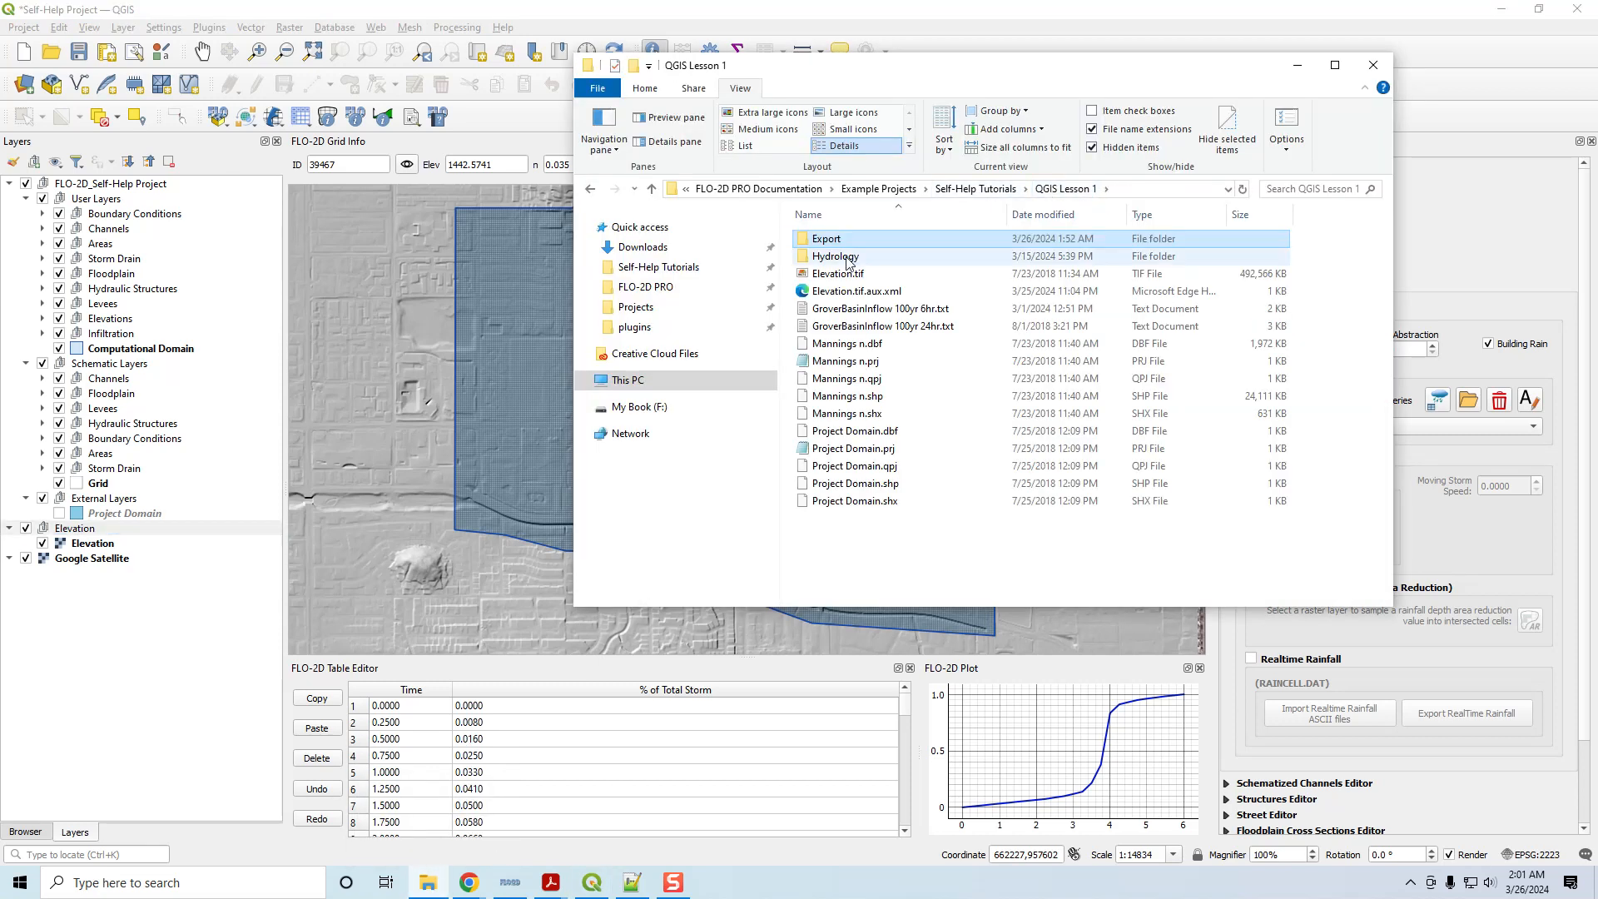
double_click(843, 257)
scroll(889, 452, down, 6)
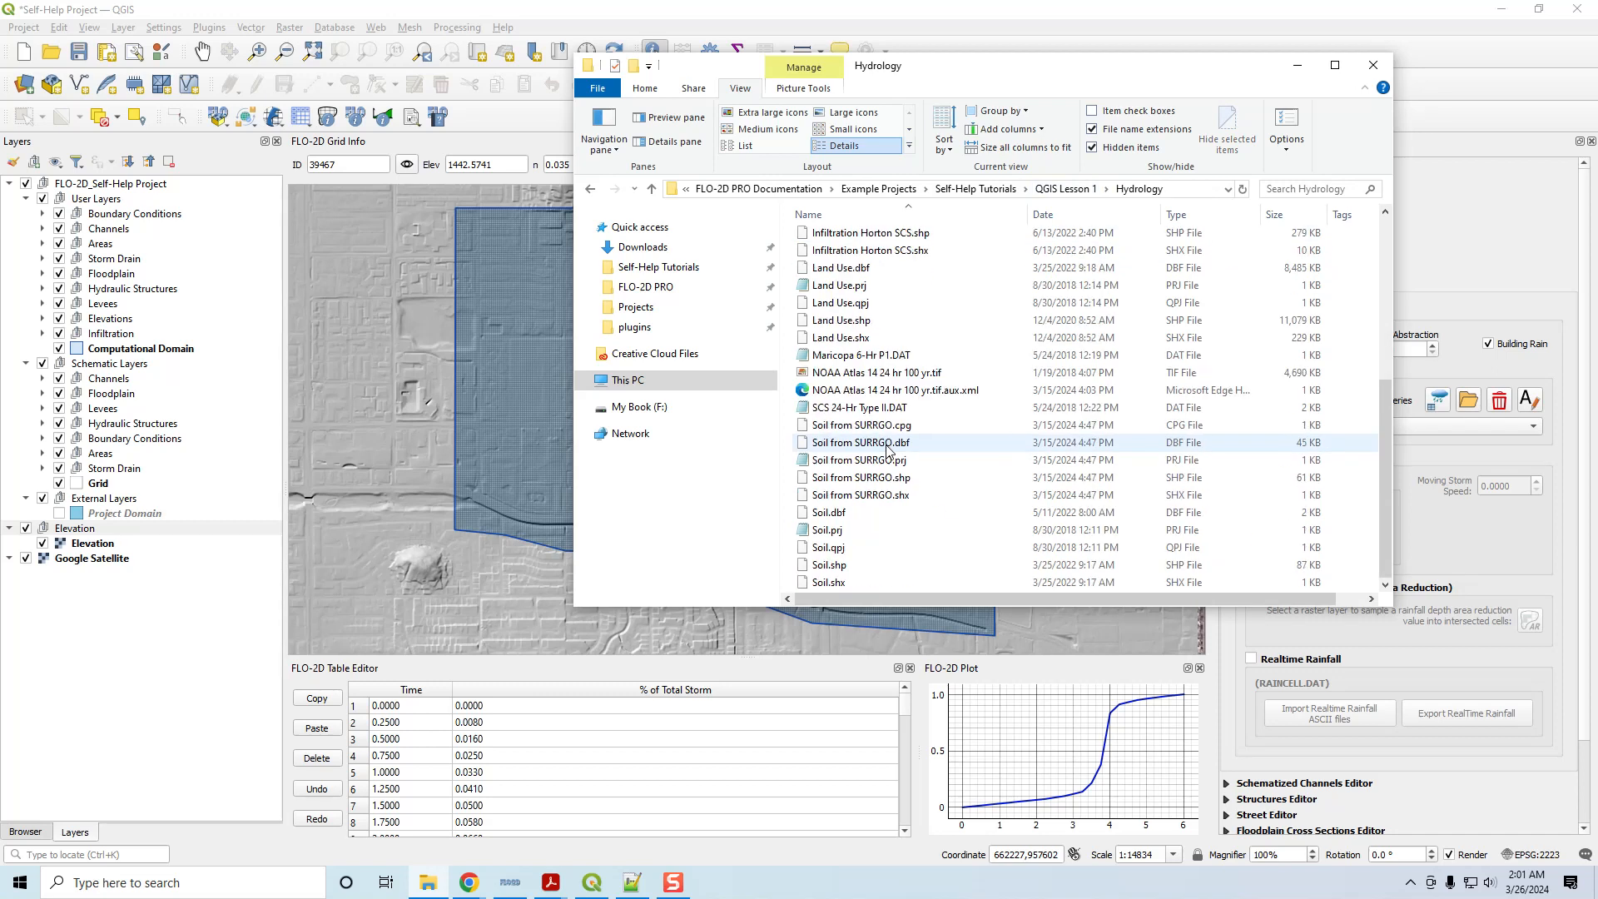
click(886, 374)
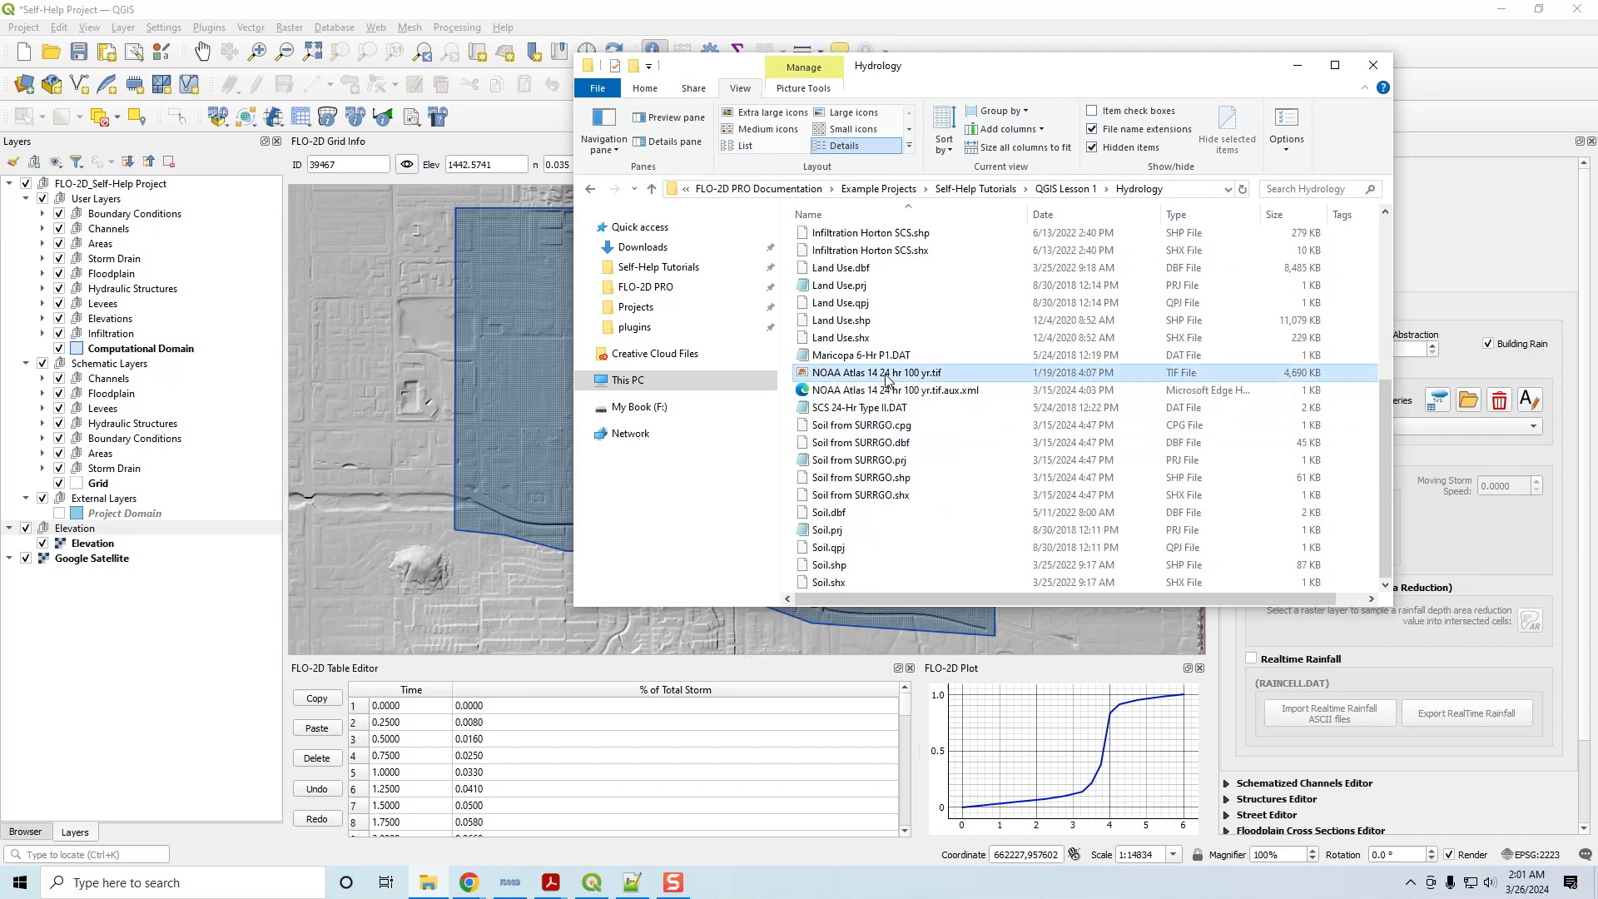
drag(907, 379, 505, 431)
click(1299, 67)
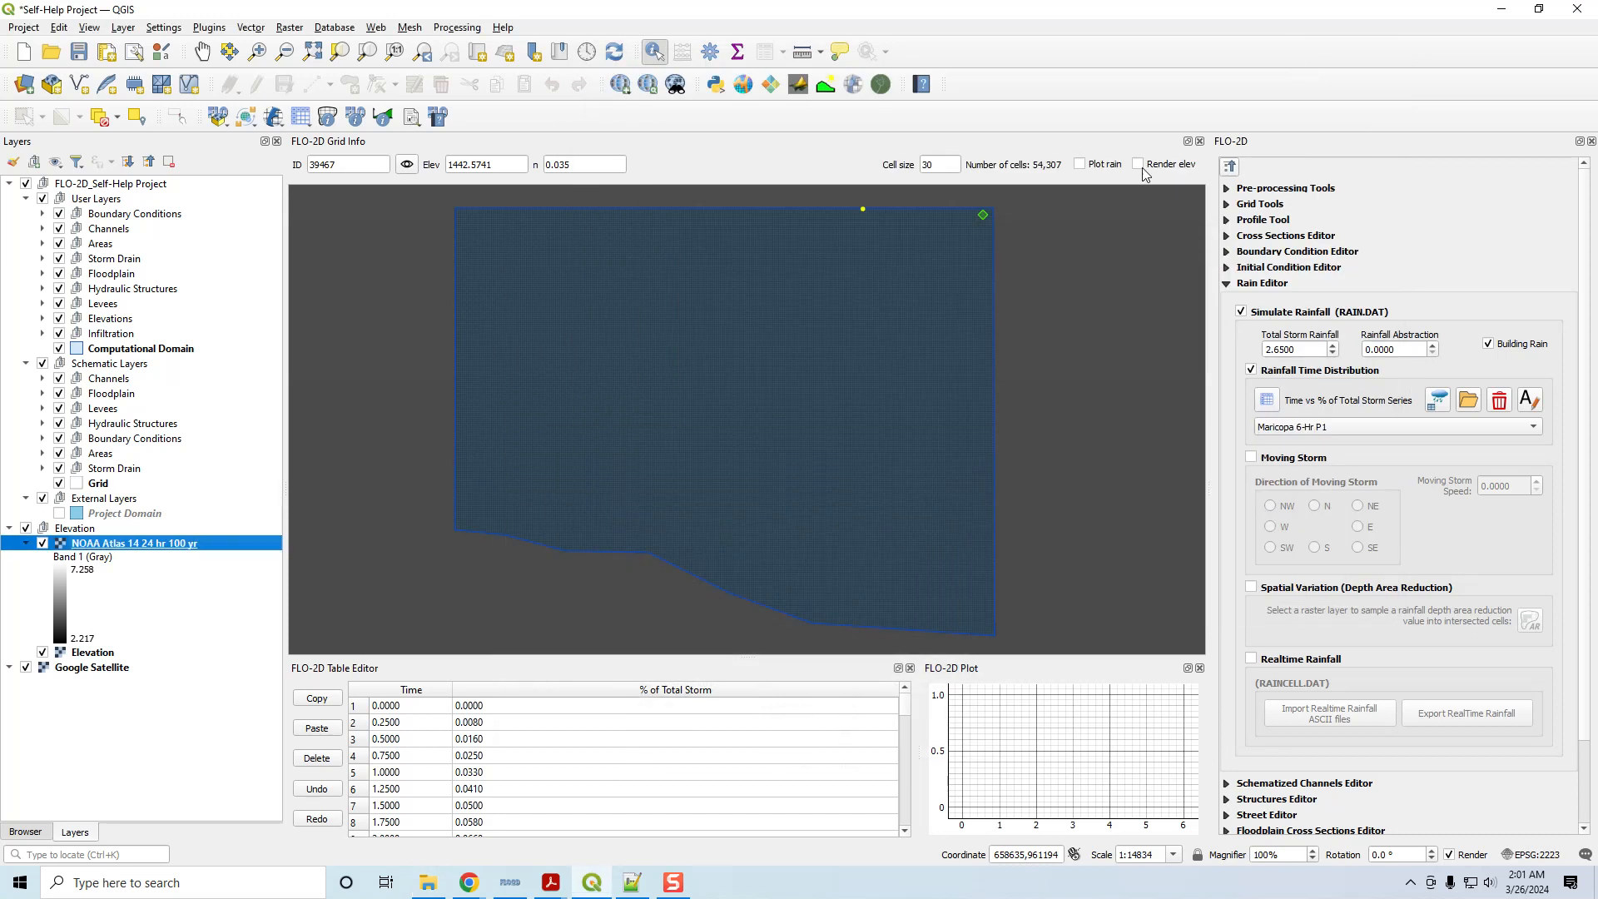
- Examine the NOAA Atlas raster's full extent and its coverage of the computational domain
right_click(146, 549)
click(112, 548)
right_click(139, 547)
click(197, 550)
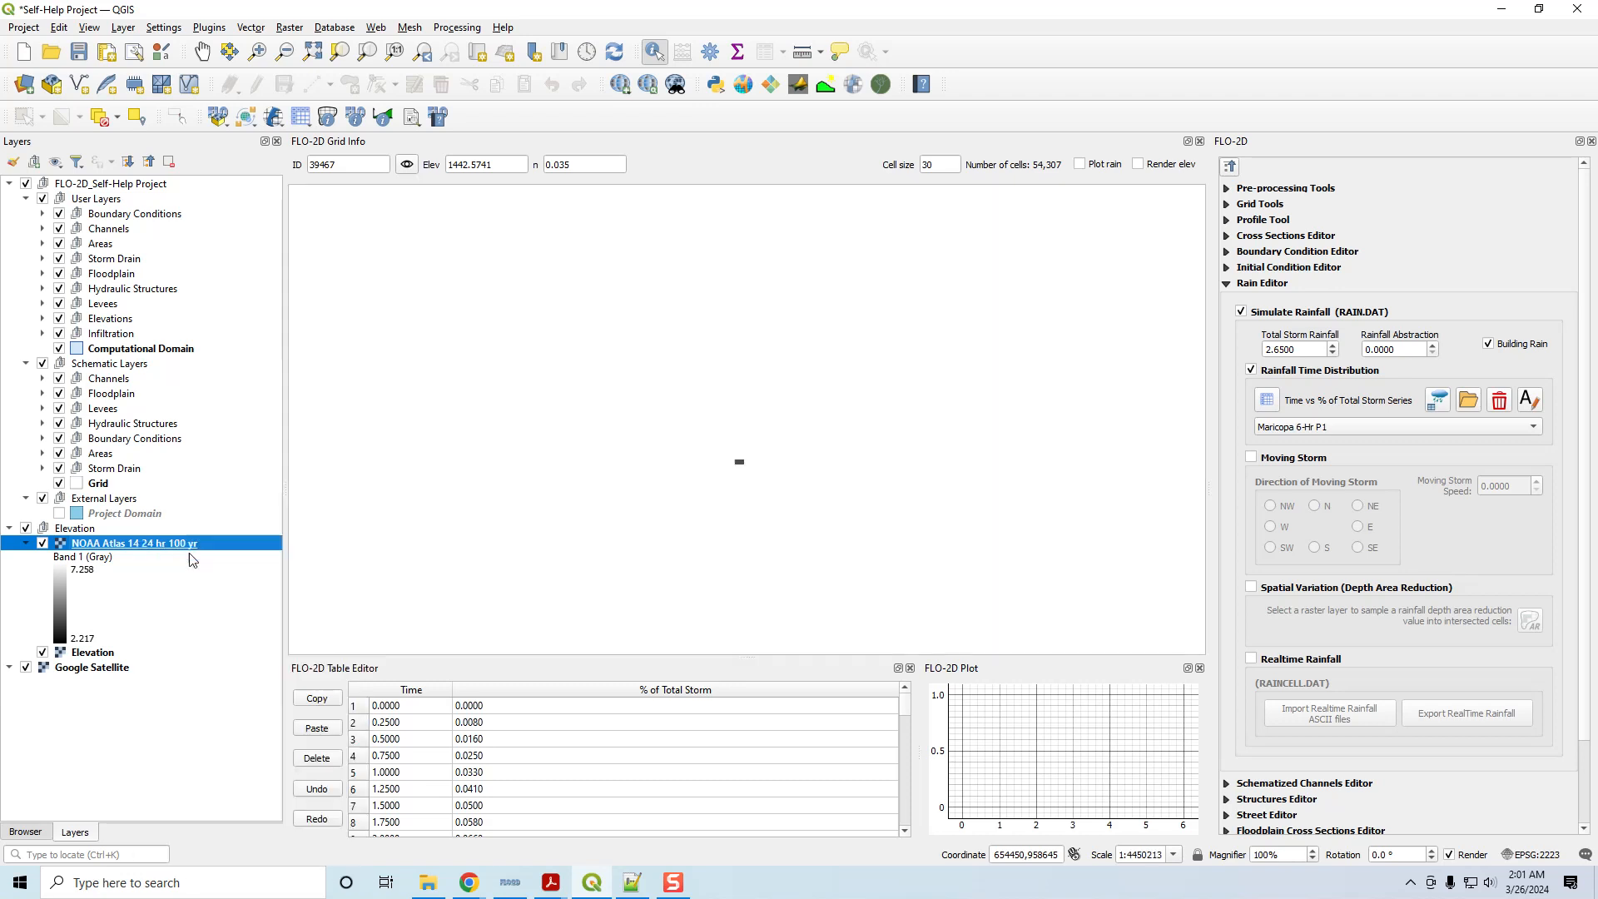
right_click(122, 543)
click(159, 550)
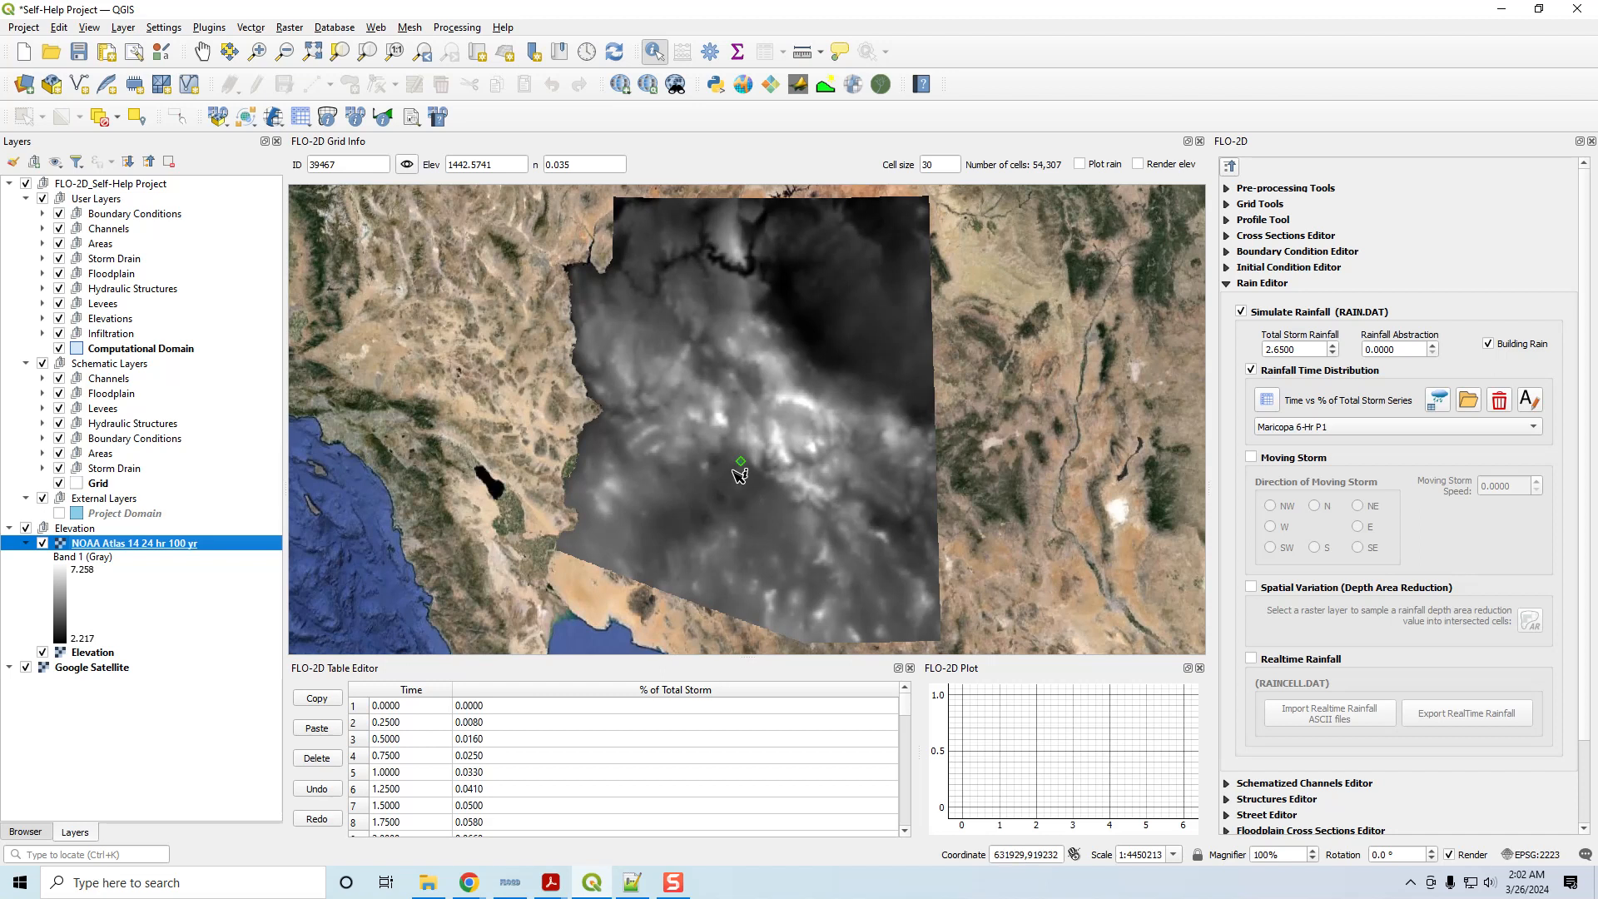
scroll(740, 476, up, 5)
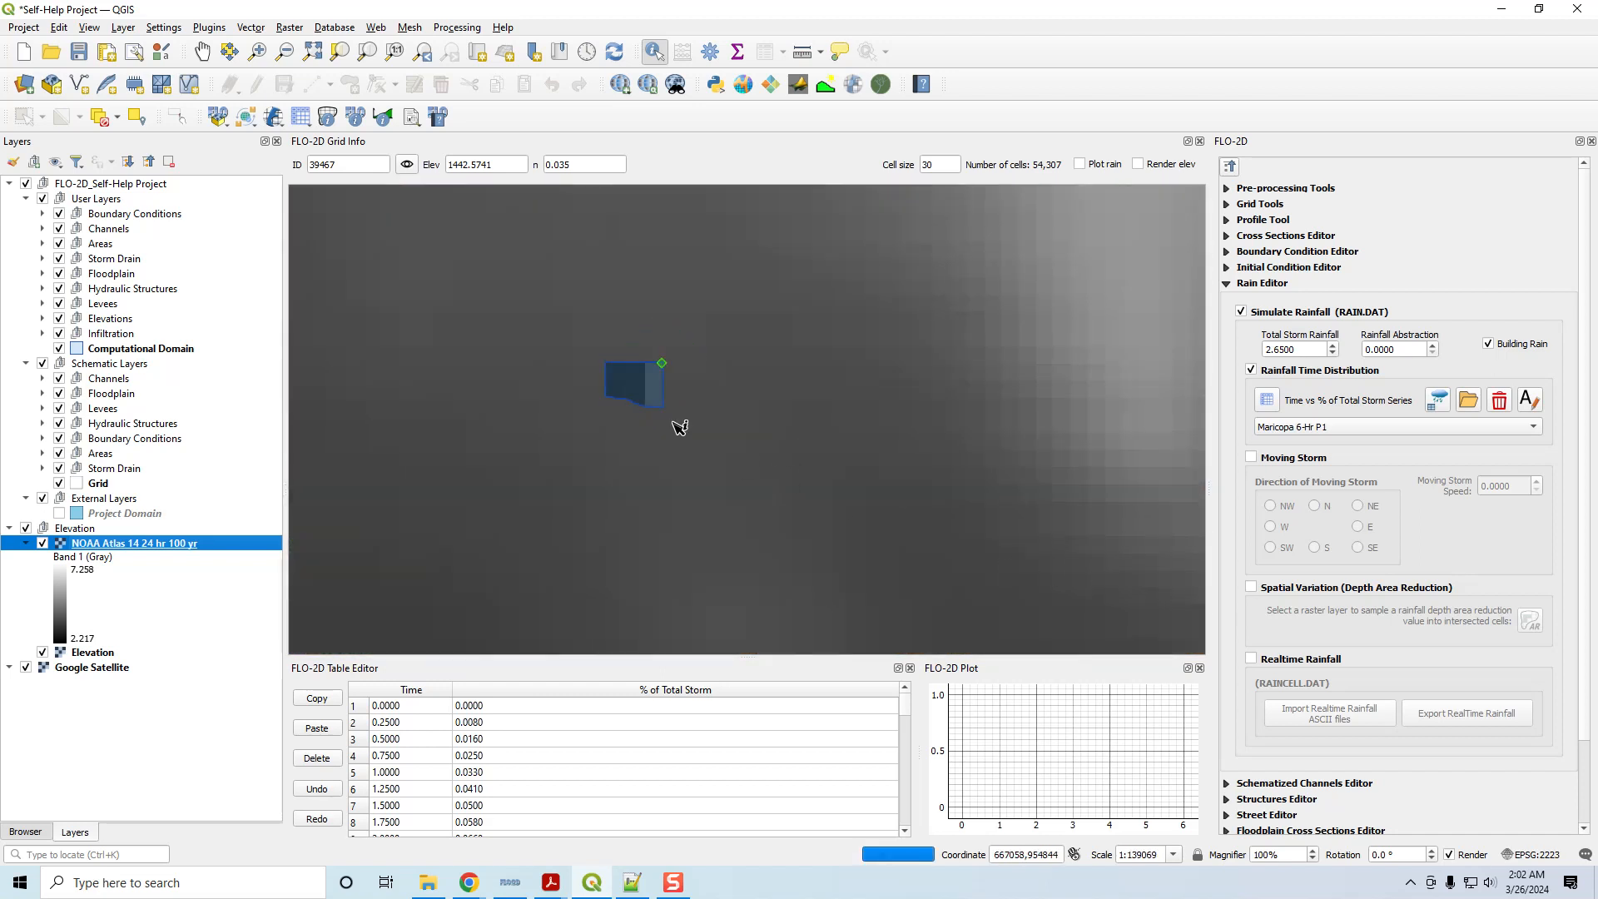
scroll(598, 388, up, 1)
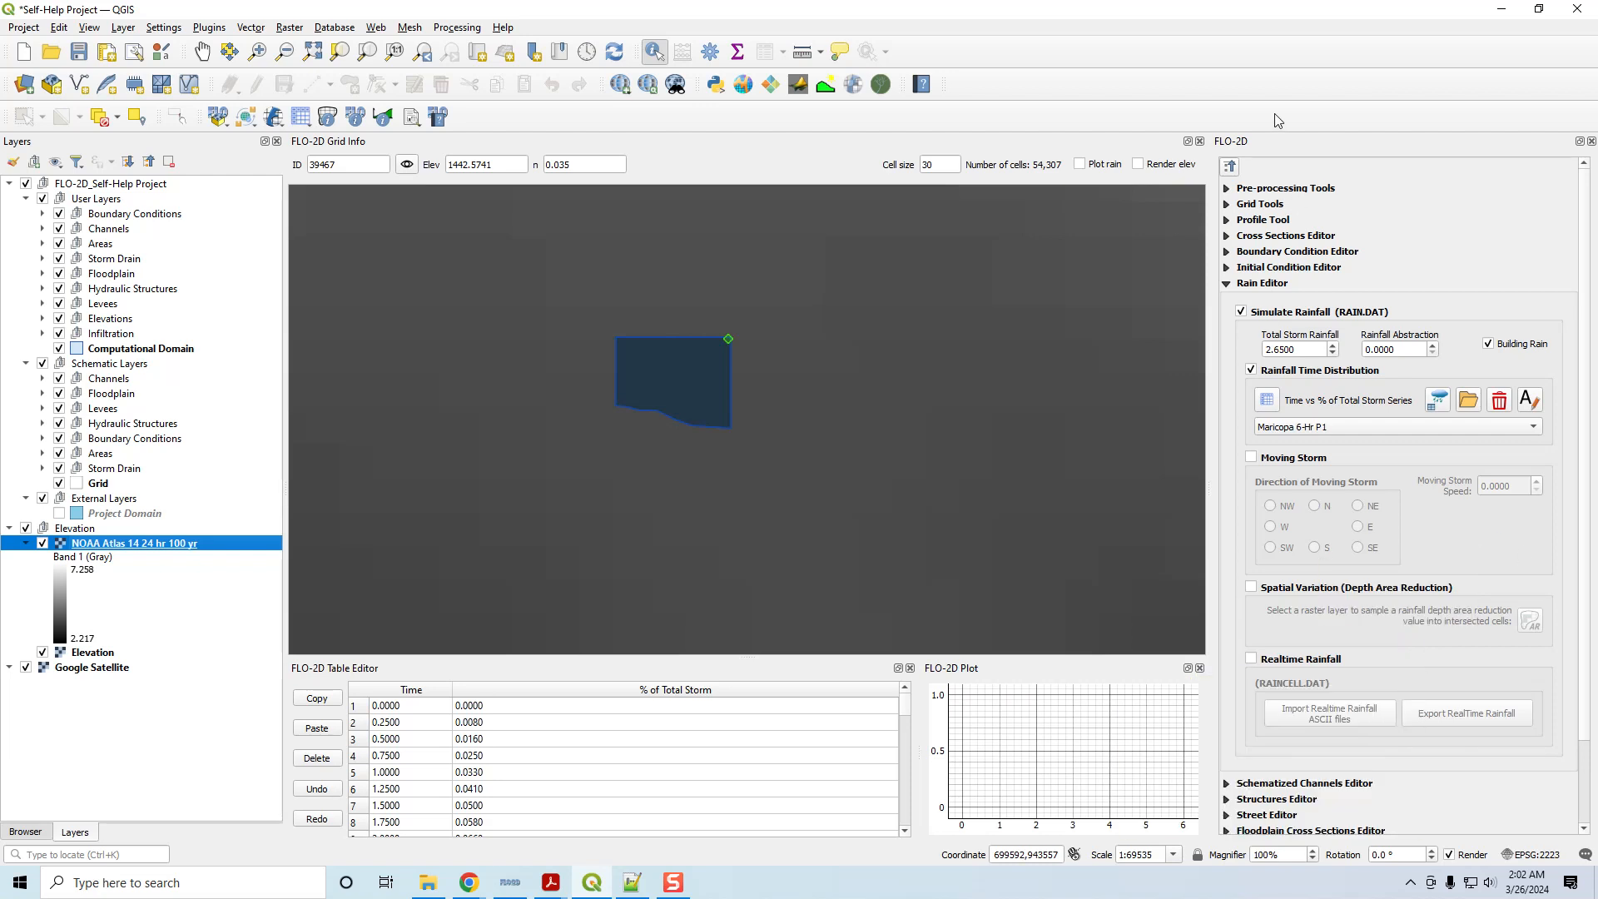
scroll(616, 383, up, 1)
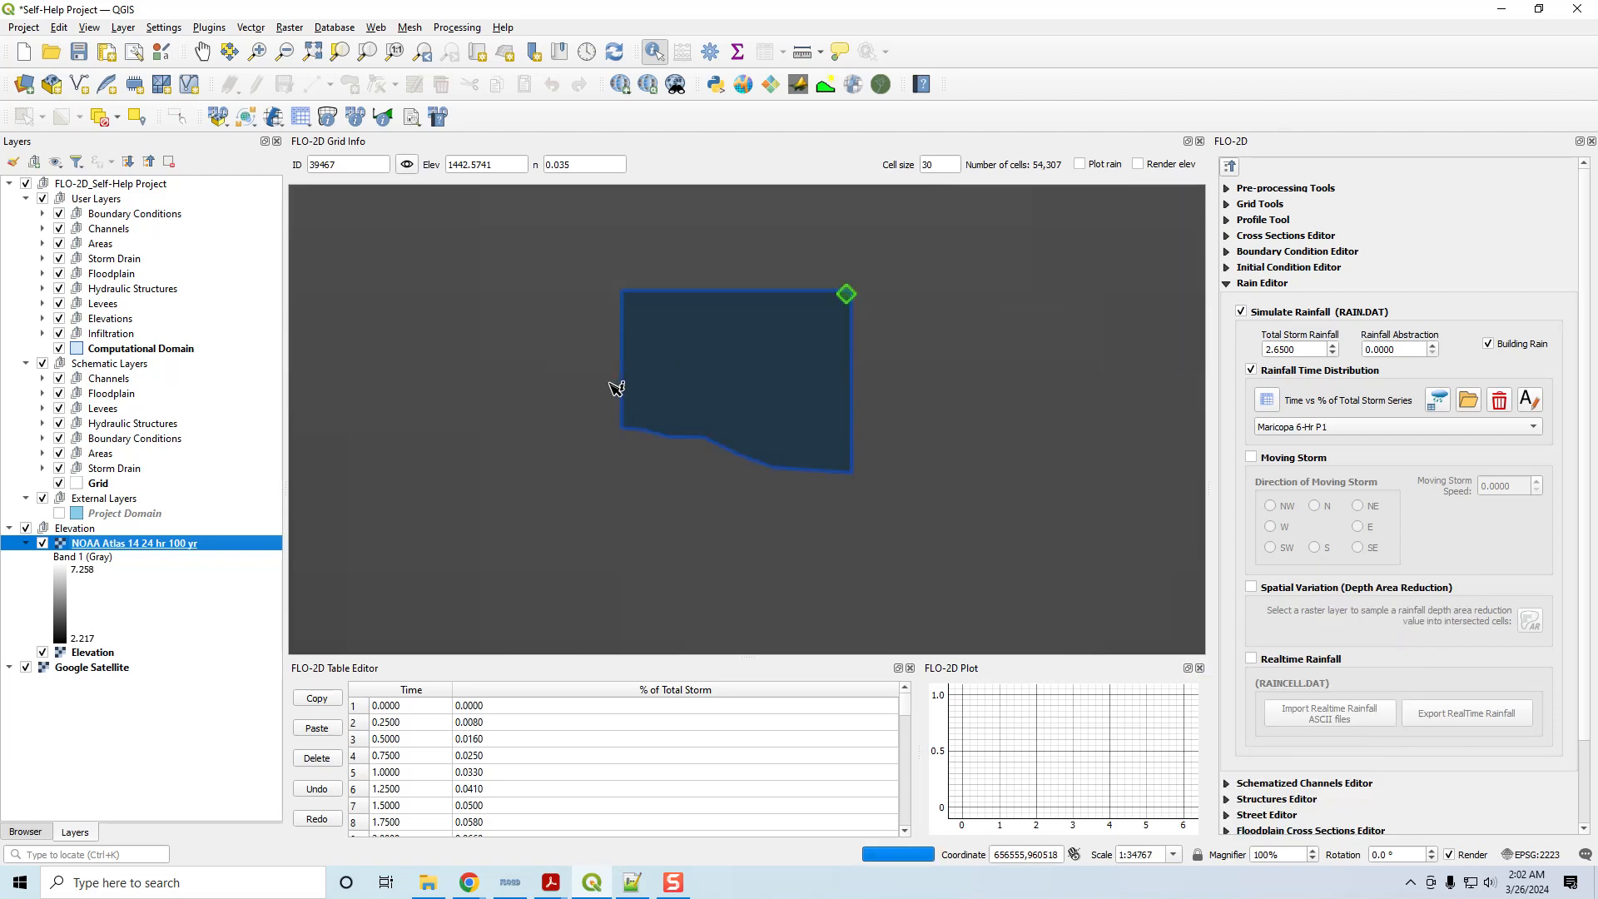
scroll(724, 387, up, 1)
drag(815, 393, 846, 434)
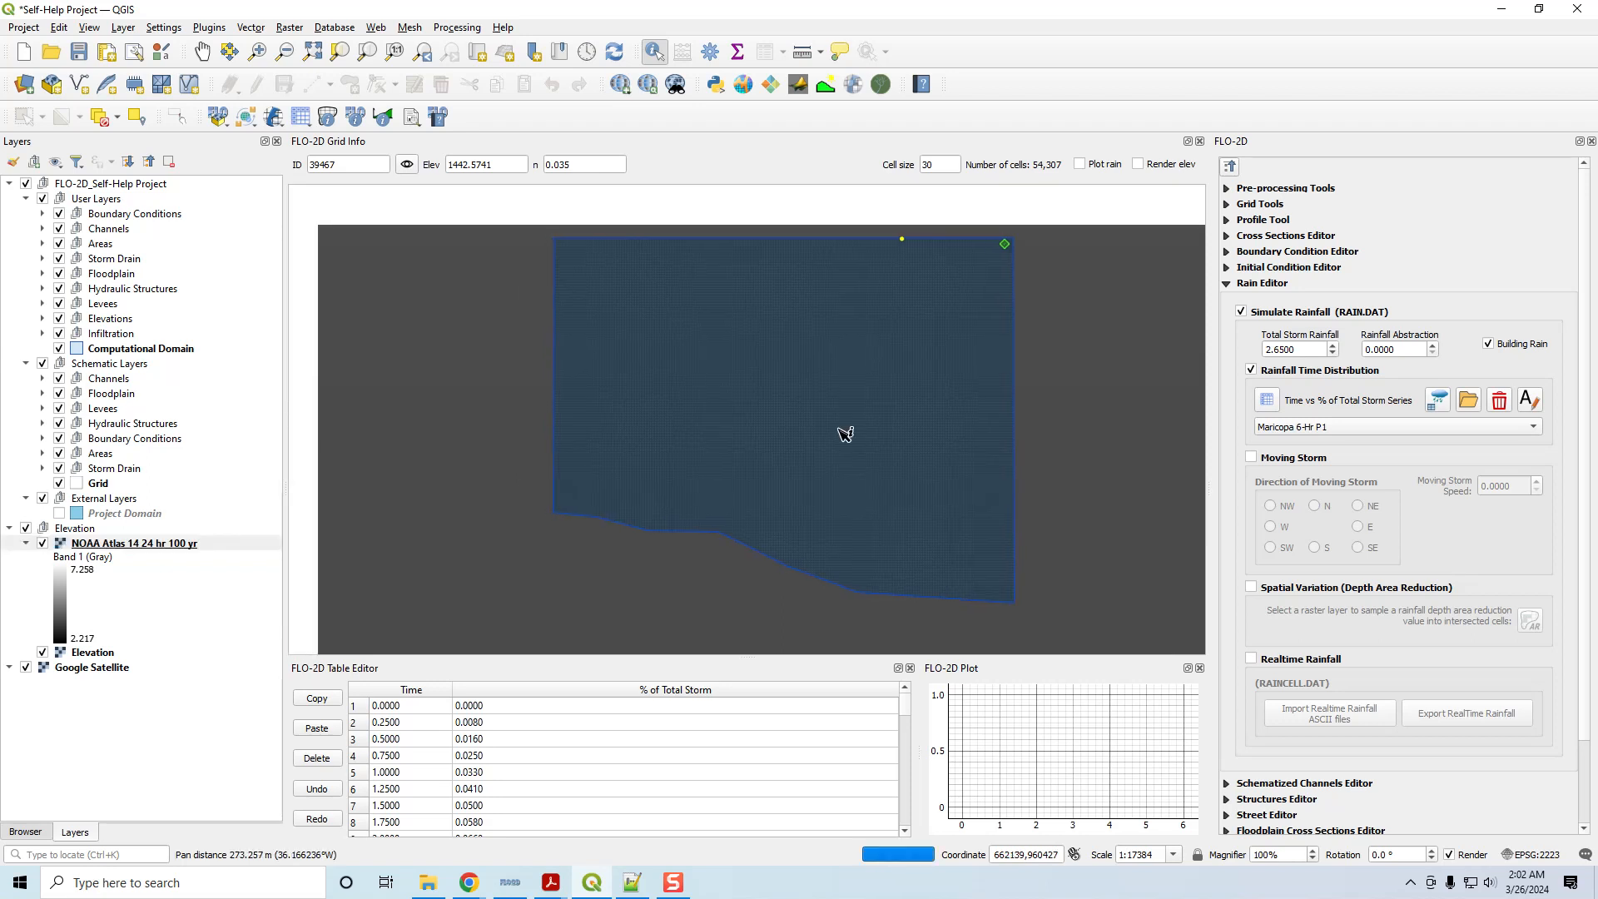
- Identify the NOAA Atlas raster's rainfall values at several points inside and around the computational domain
click(136, 546)
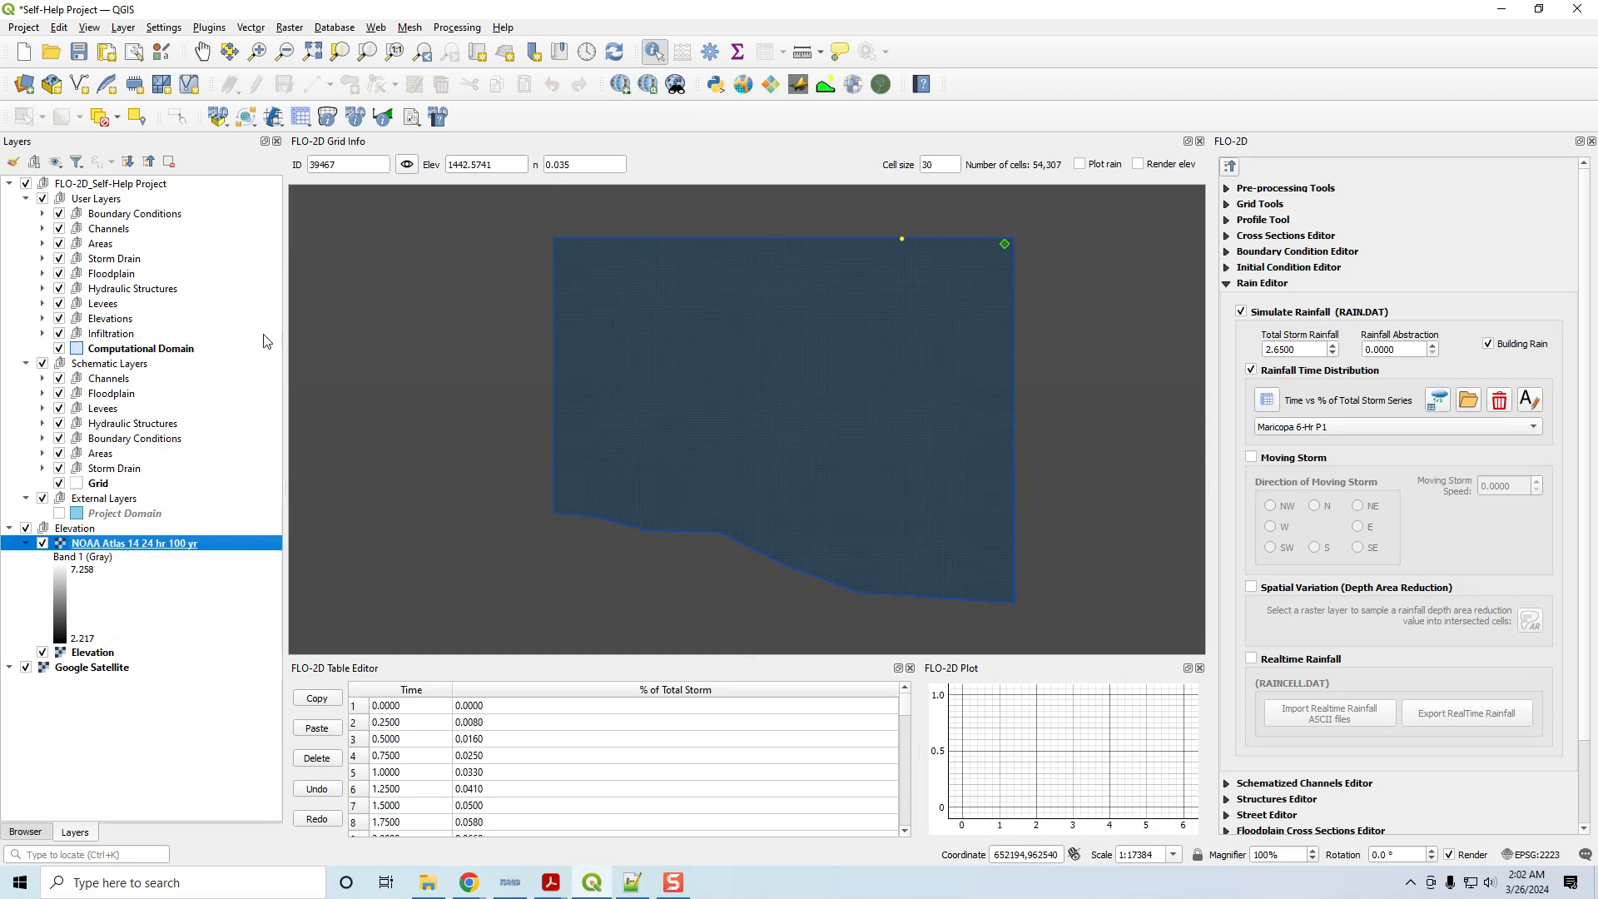
click(581, 251)
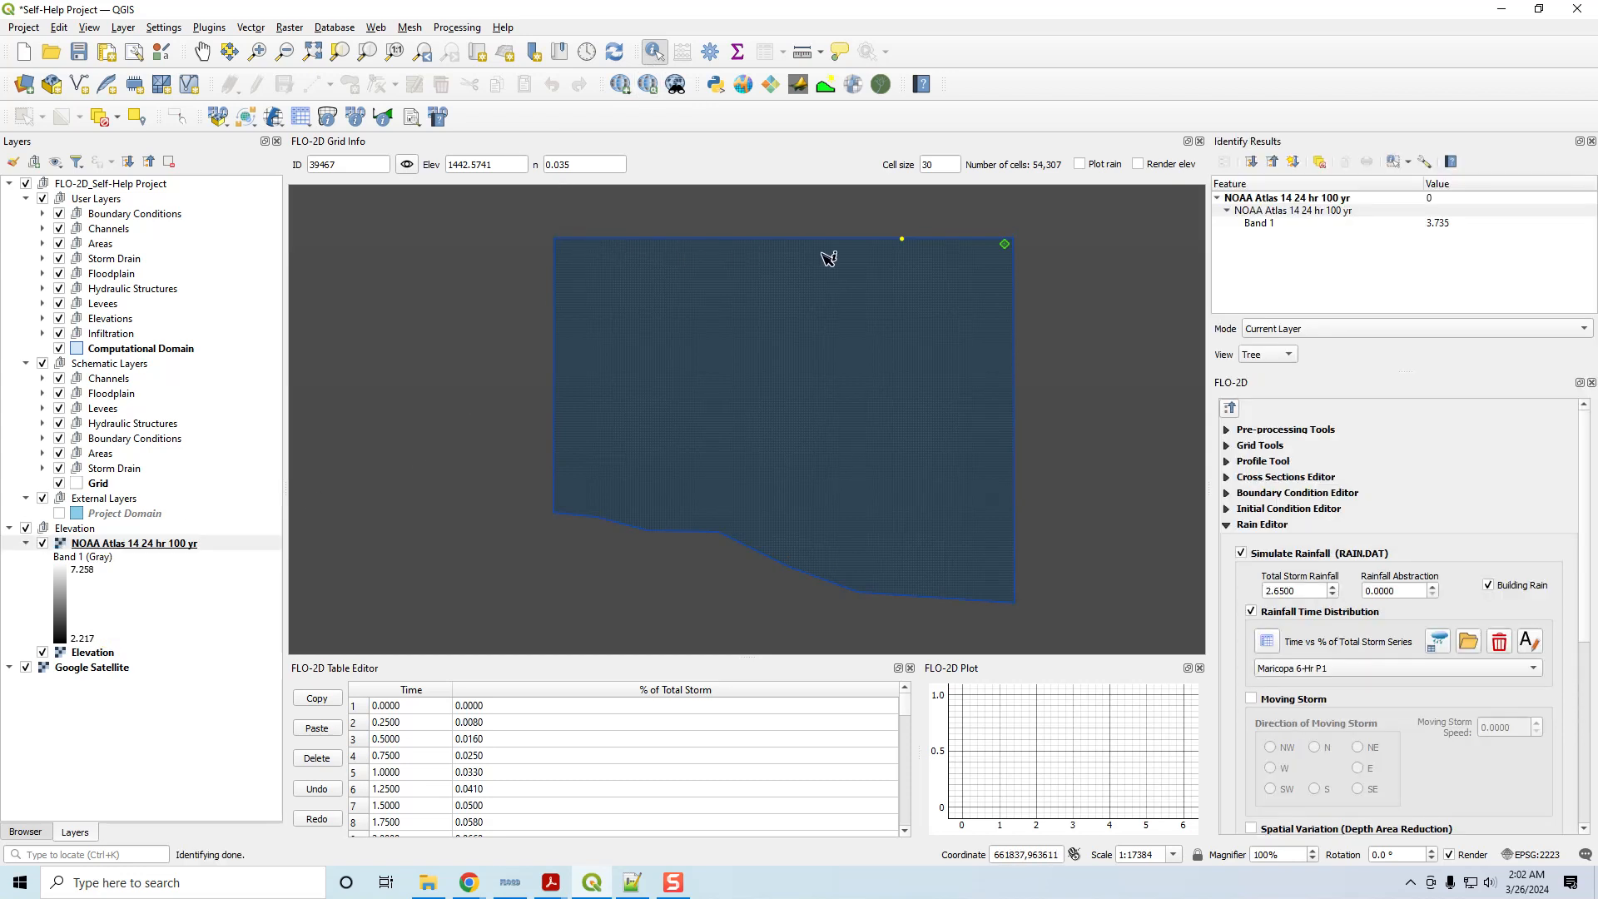
click(989, 390)
click(994, 596)
click(783, 585)
scroll(560, 302, down, 1)
scroll(561, 301, down, 3)
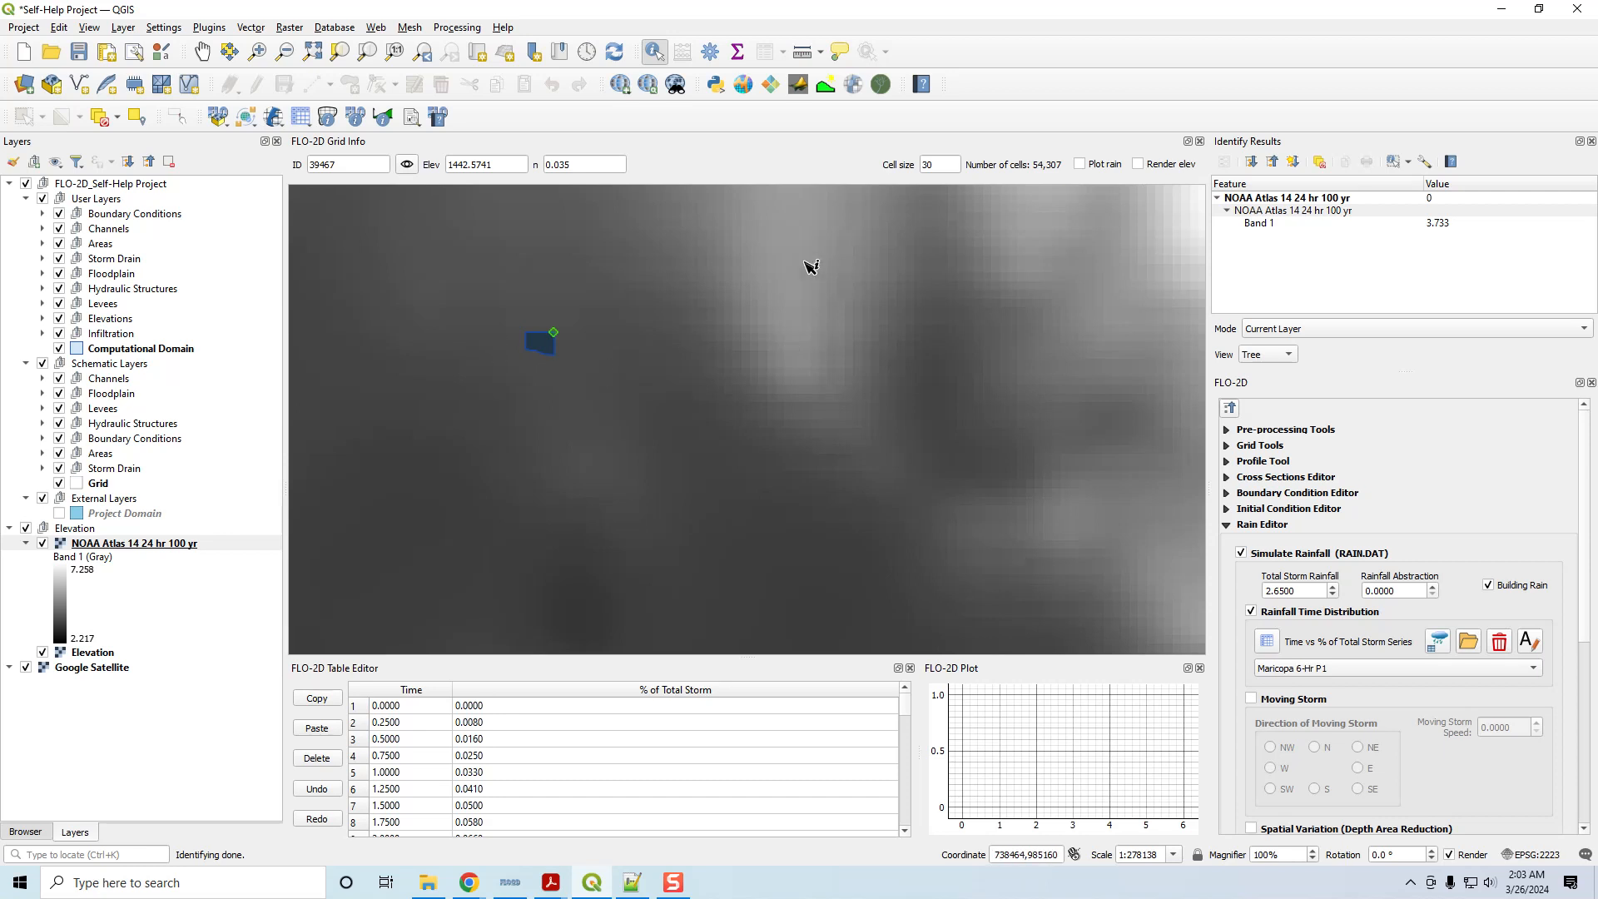
click(679, 375)
click(591, 475)
scroll(489, 328, up, 2)
click(743, 394)
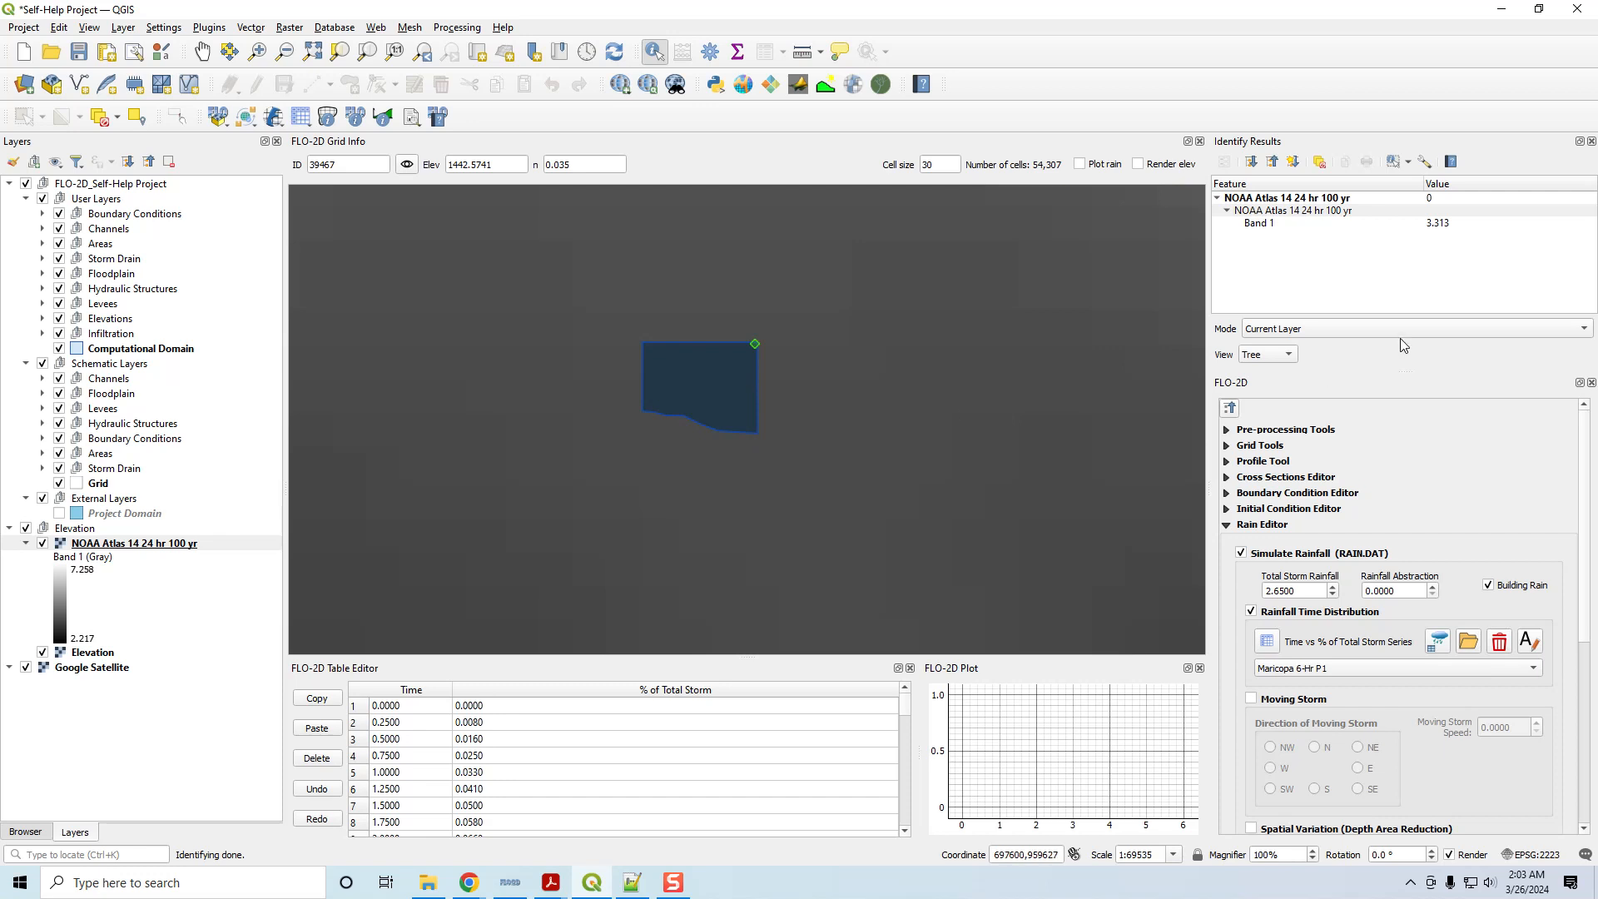
click(1592, 141)
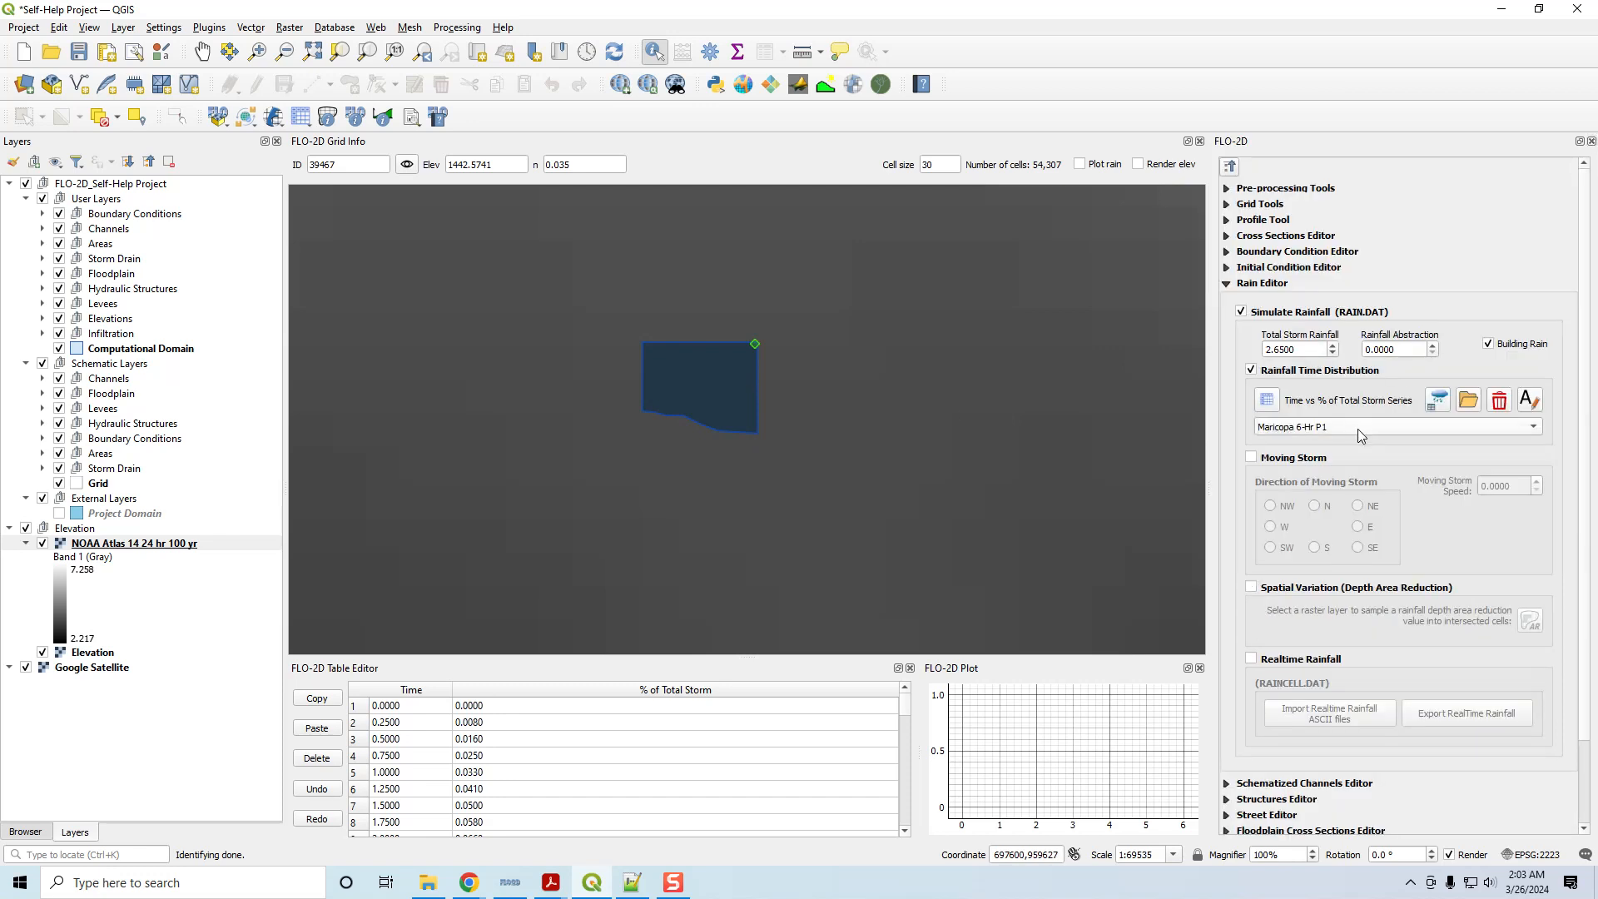
- Enable spatial variation and sample depth area reduction values from the NOAA Atlas 14 24 hr 100 yr raster, overwriting the existing Rain ARF cells
click(1280, 591)
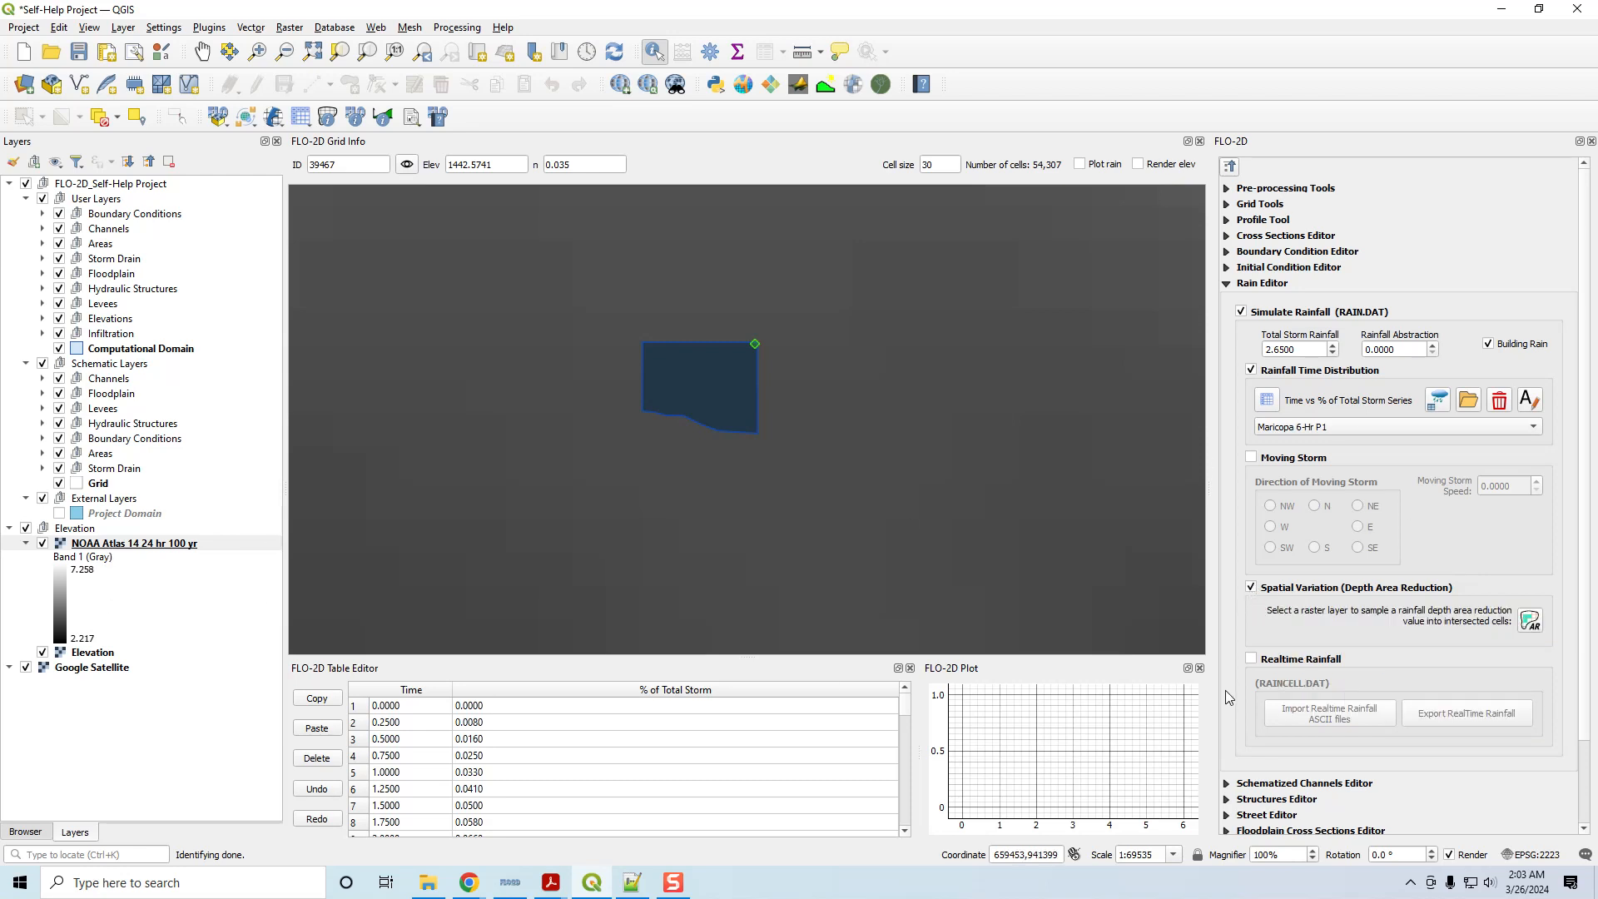
mouse_move(1385, 593)
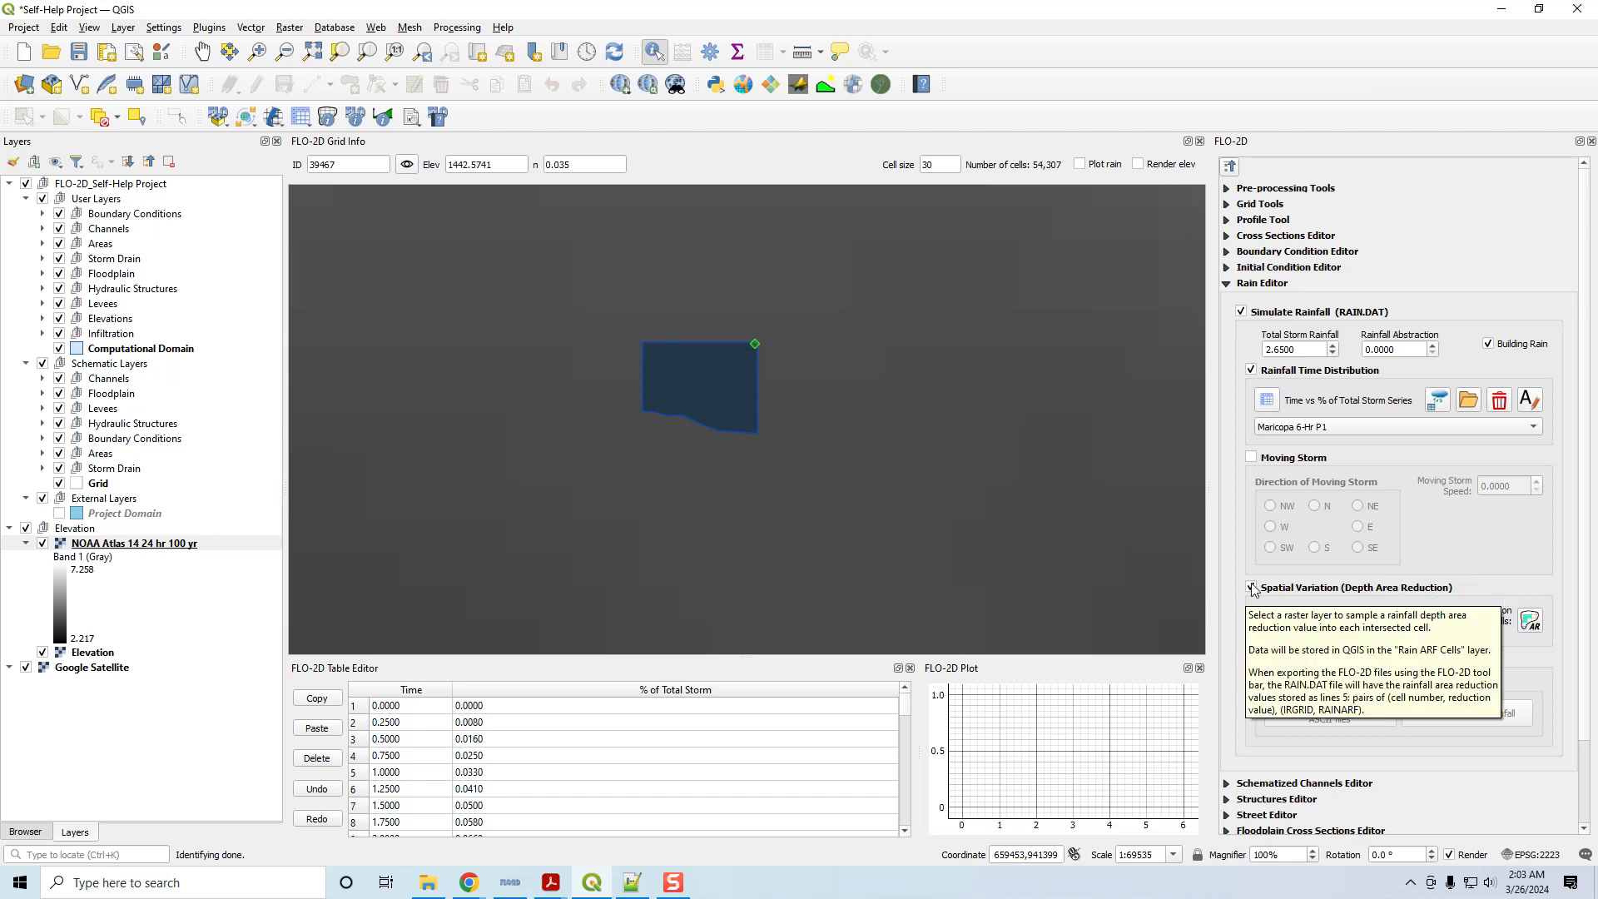
click(1530, 621)
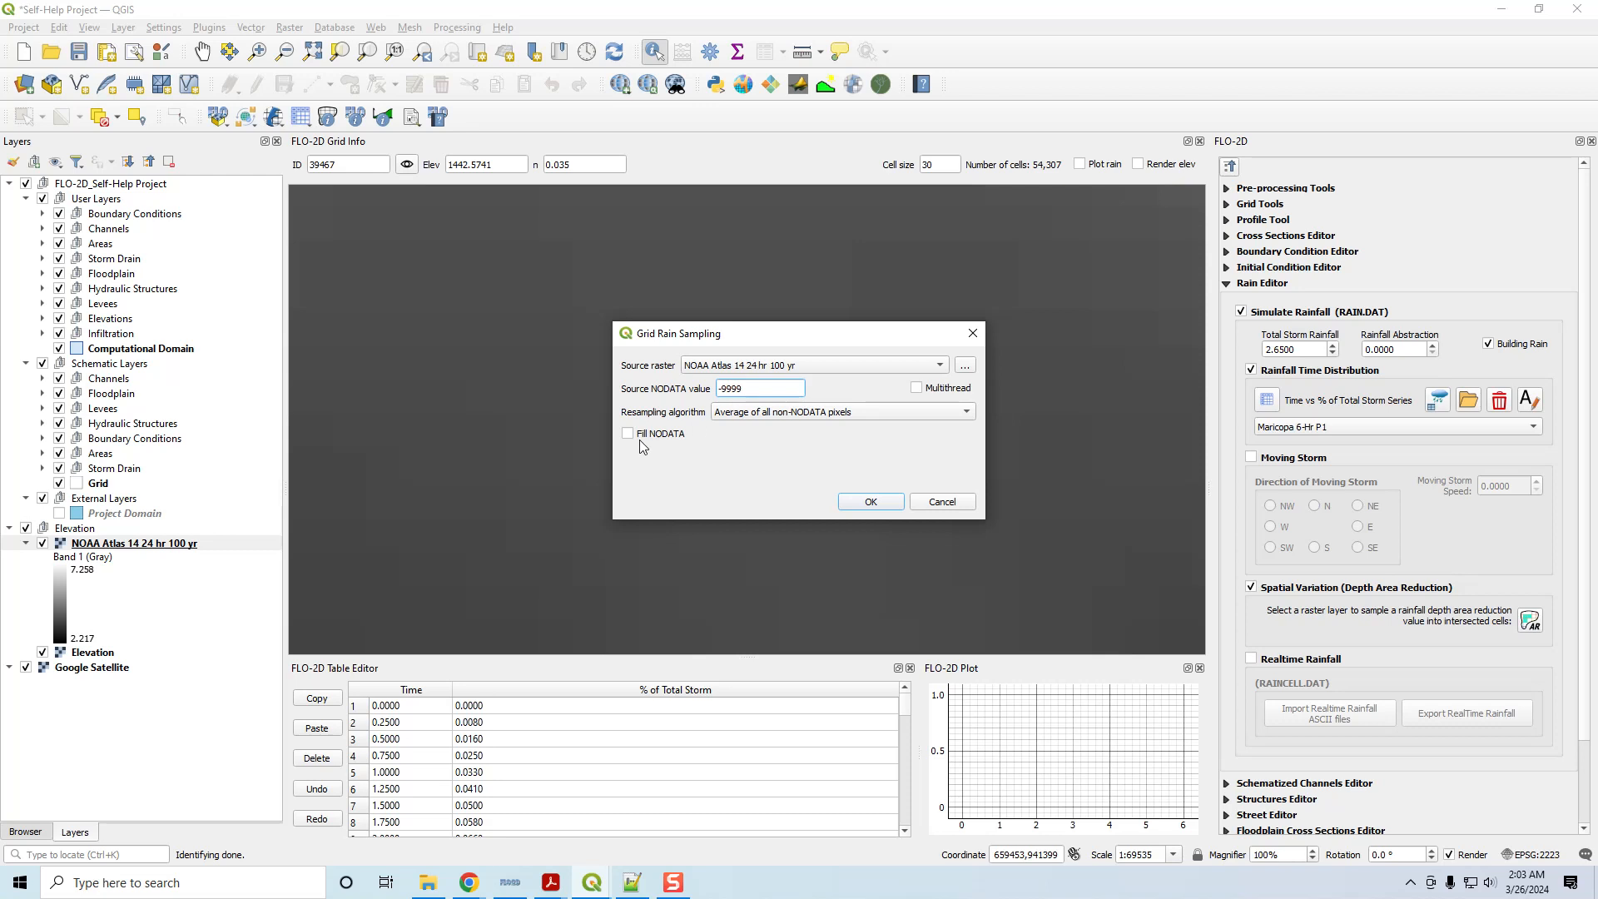
drag(744, 389, 683, 388)
click(871, 502)
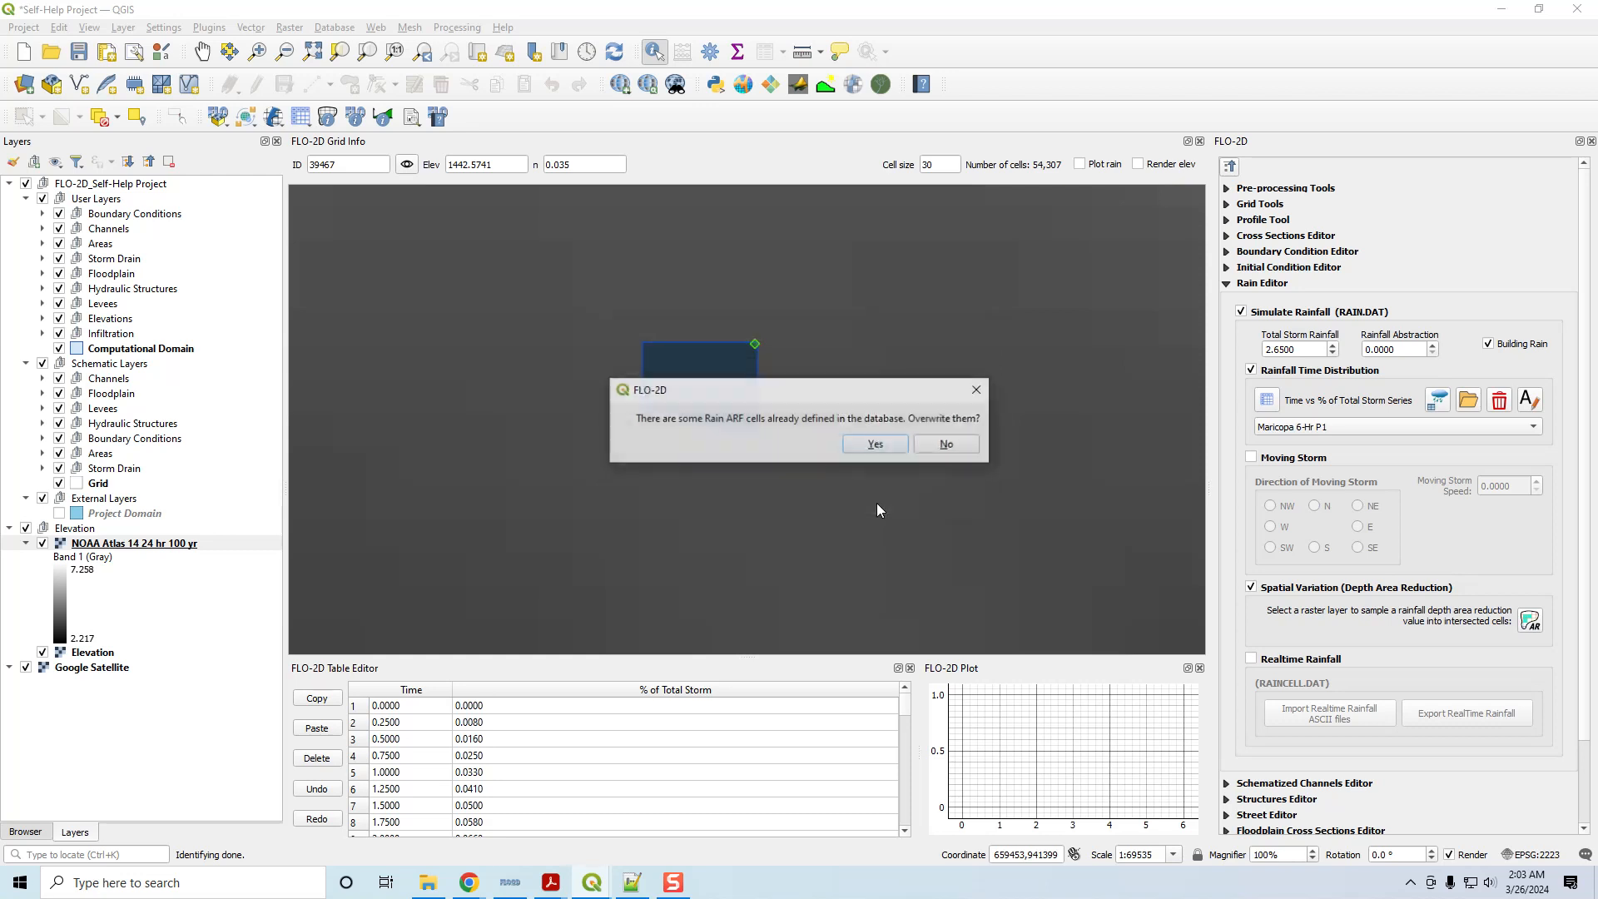
click(877, 446)
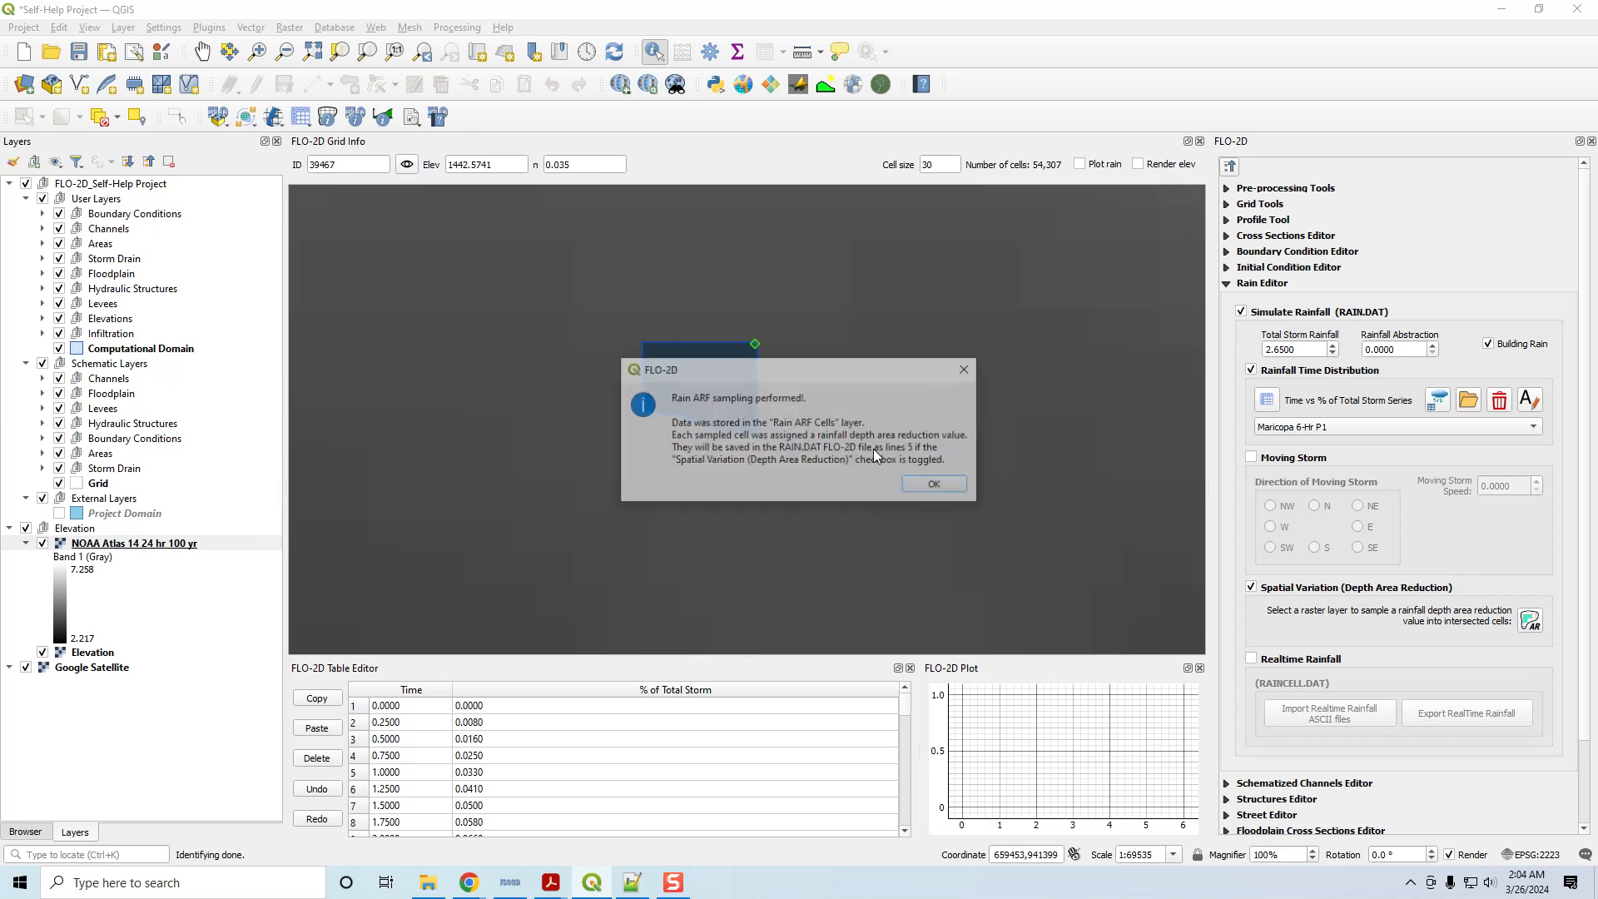
click(945, 485)
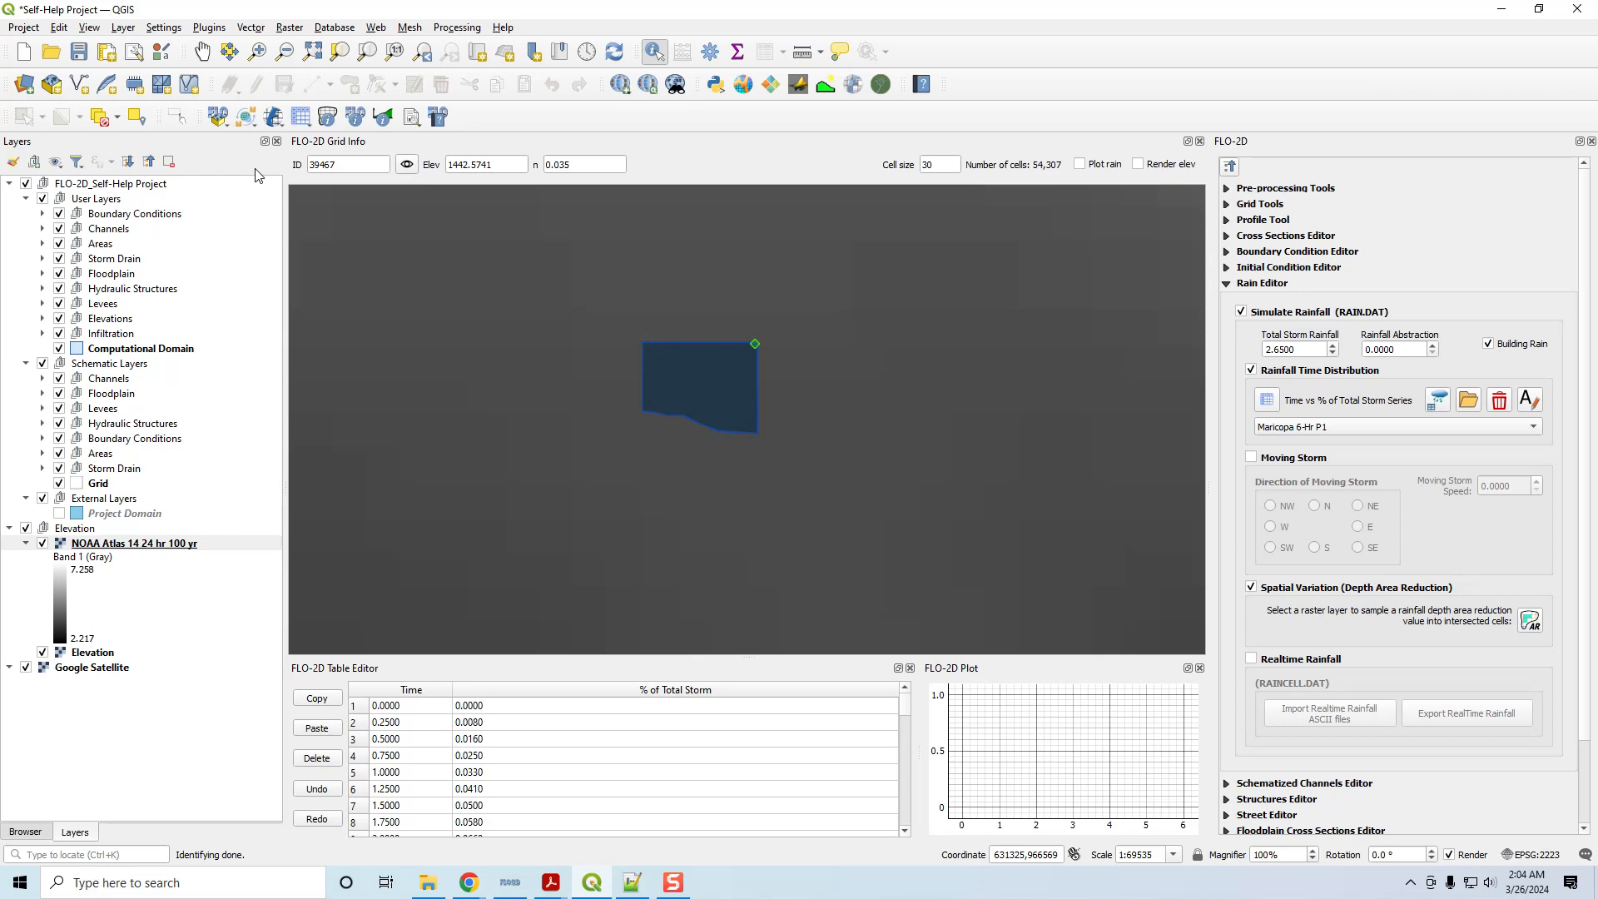
- Check that the Rainfall physical process switch is on in the FLO-2D control parameters and save them
click(301, 117)
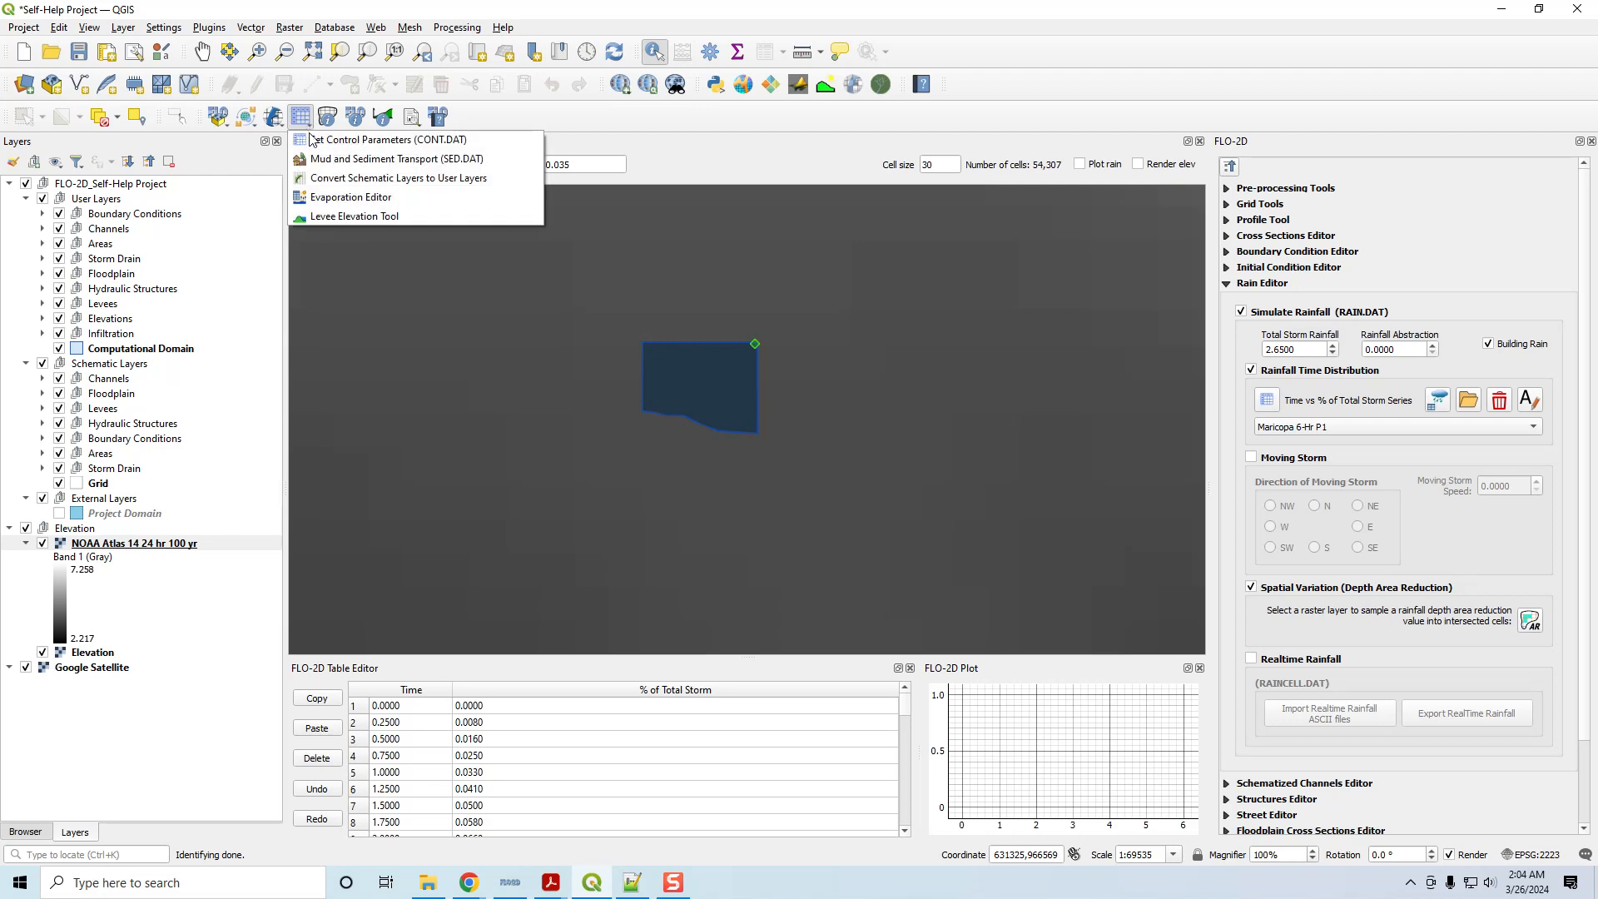
click(381, 140)
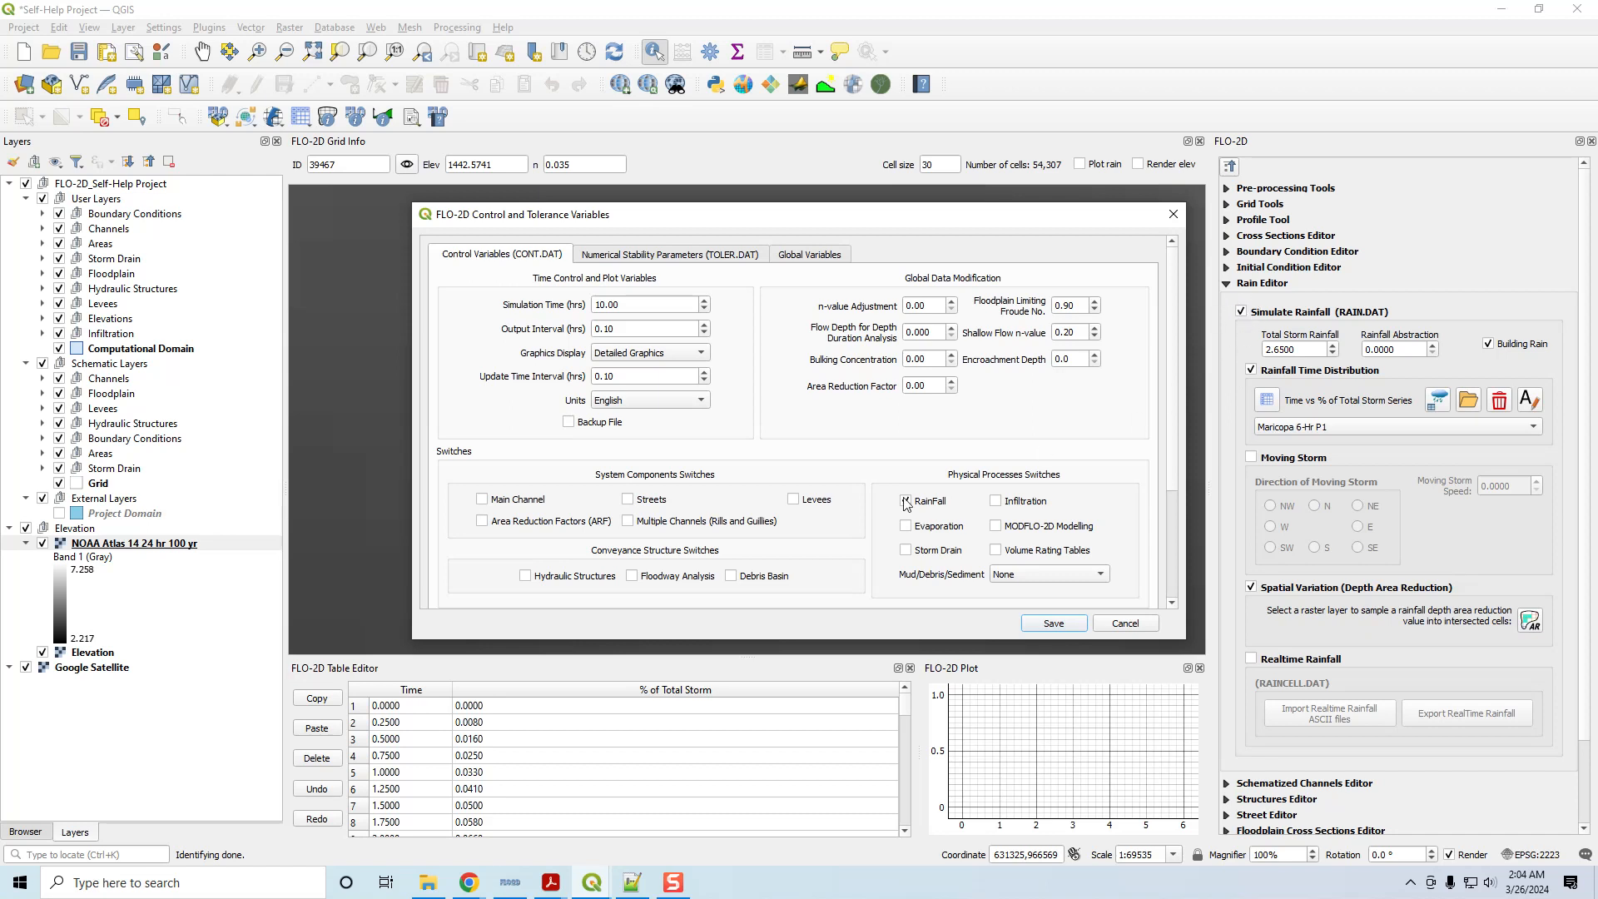
scroll(1176, 403, down, 3)
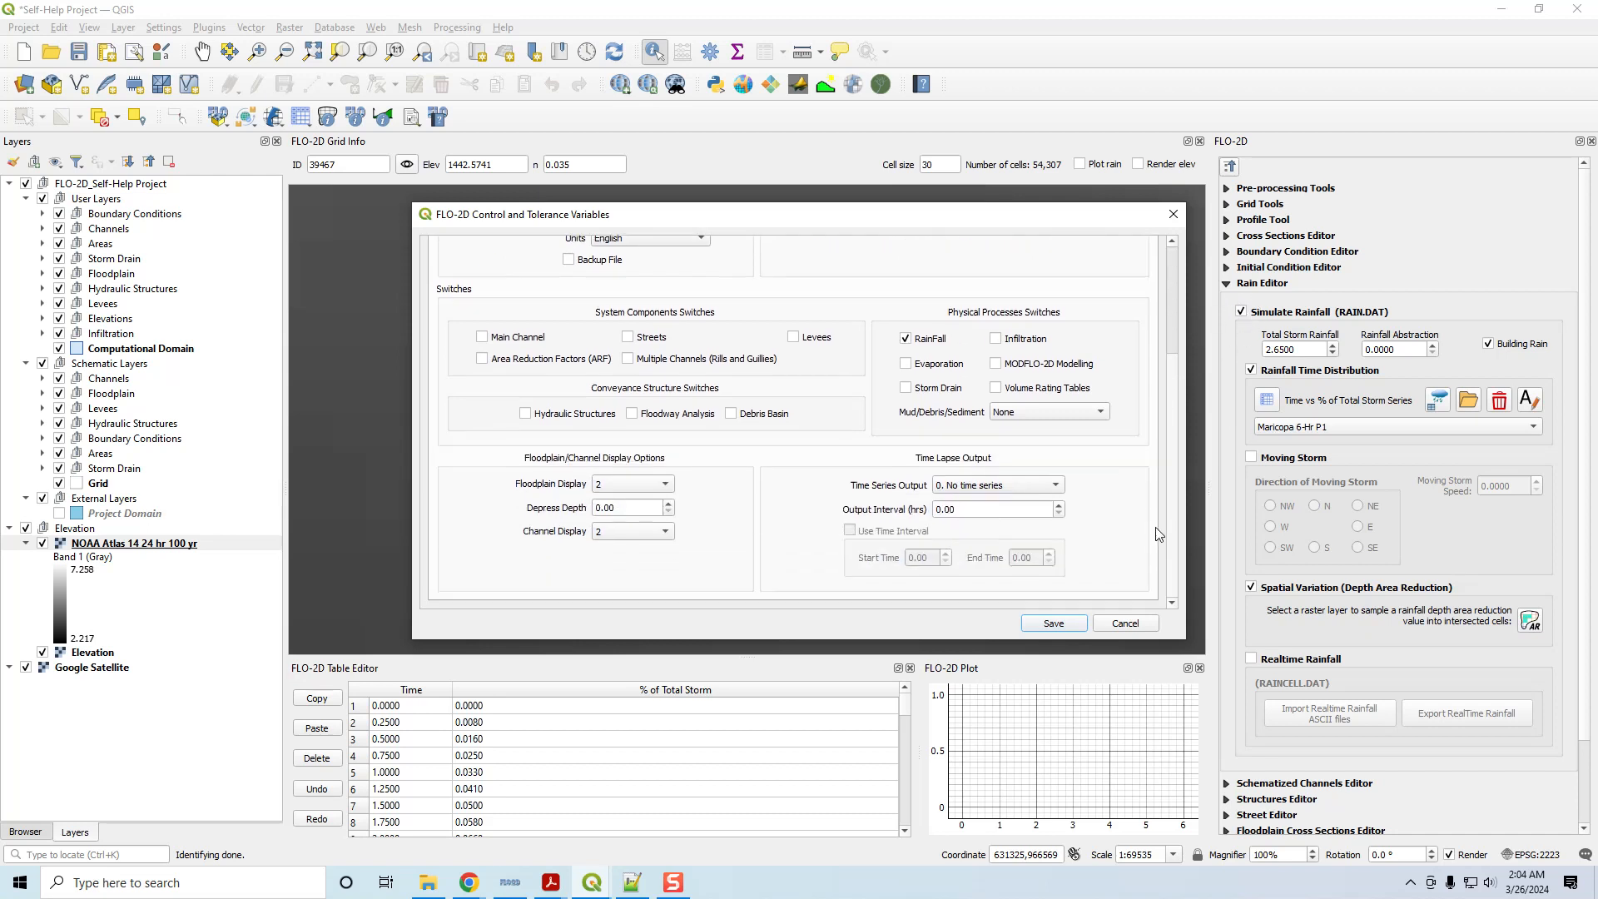
click(1054, 624)
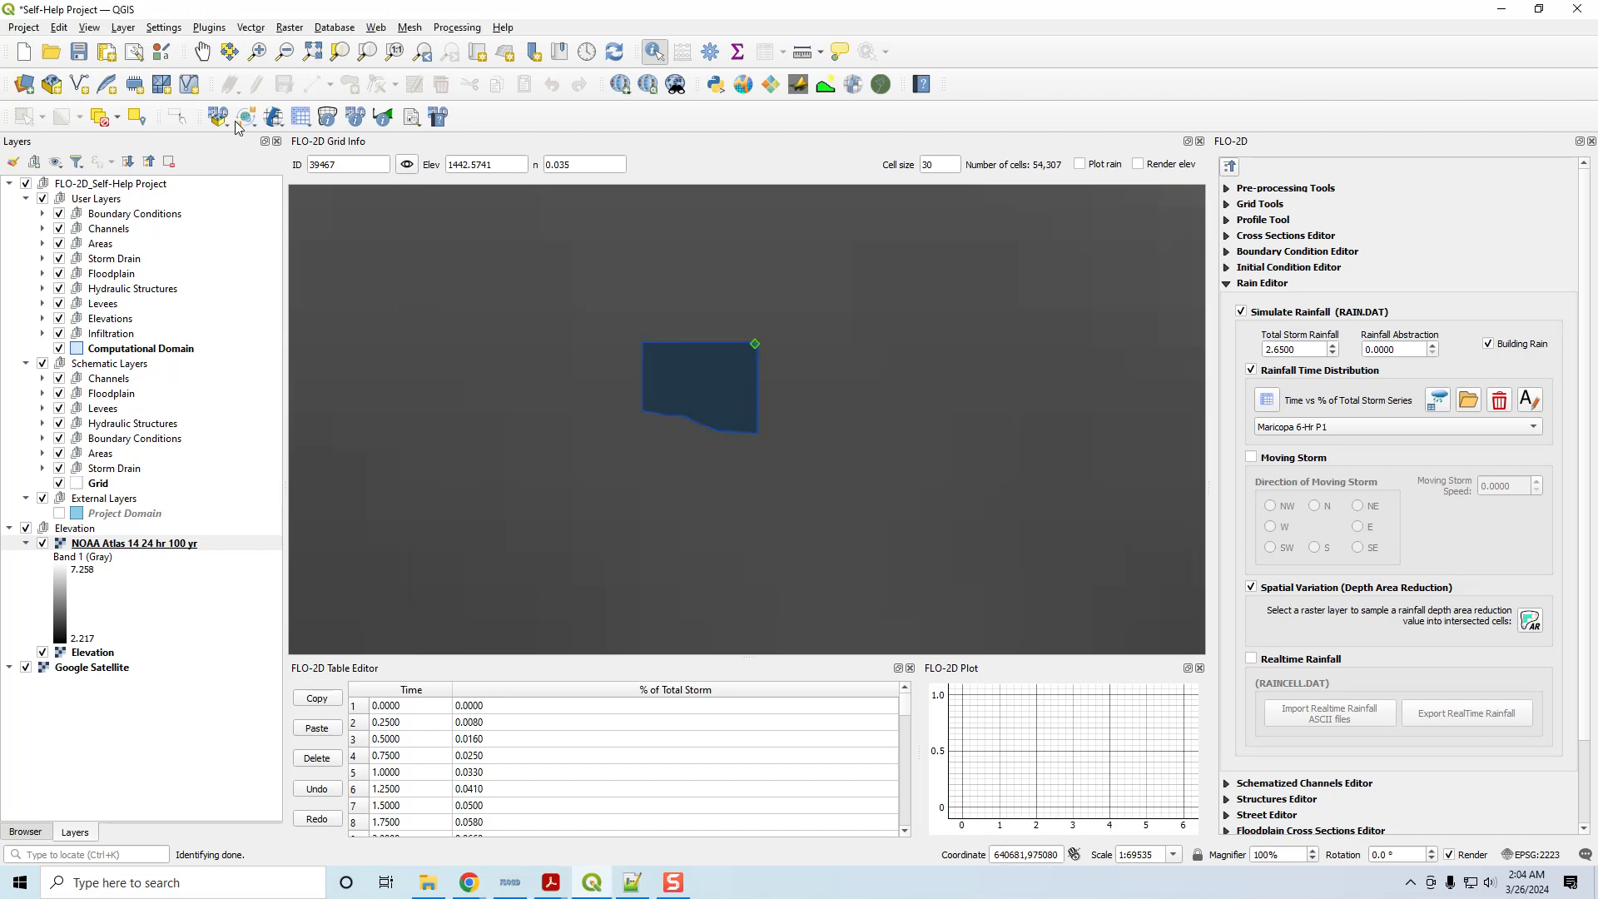
- Export the FLO-2D DAT files to the QGIS Lesson 1 Export folder with Rain, Inflow Elements, and Manning's n and Topo included
click(248, 117)
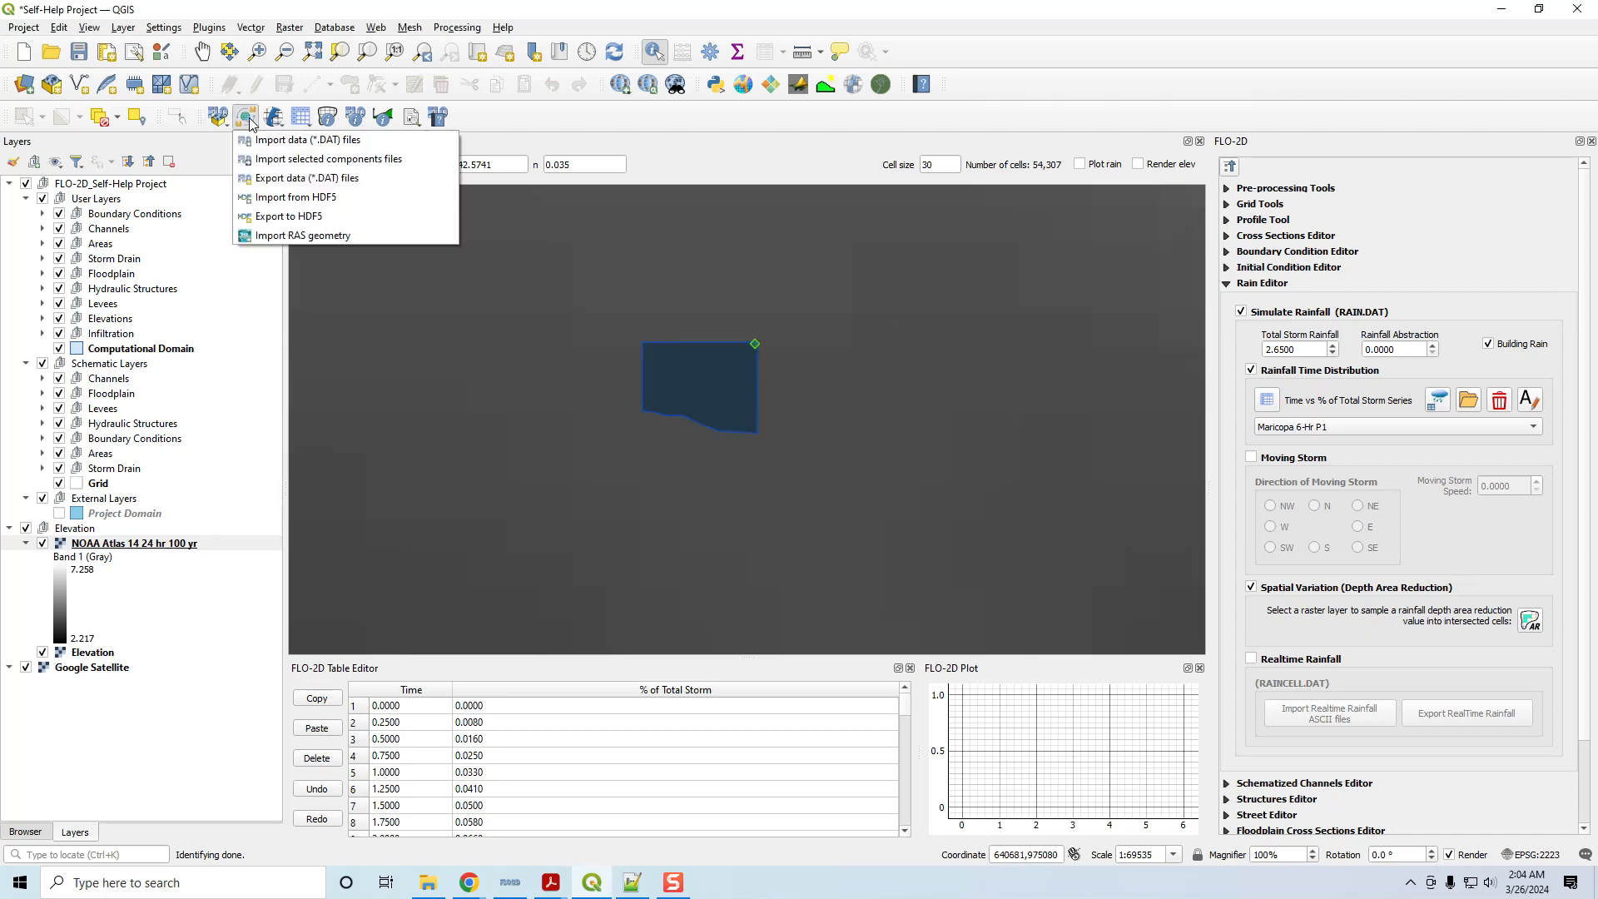
click(276, 179)
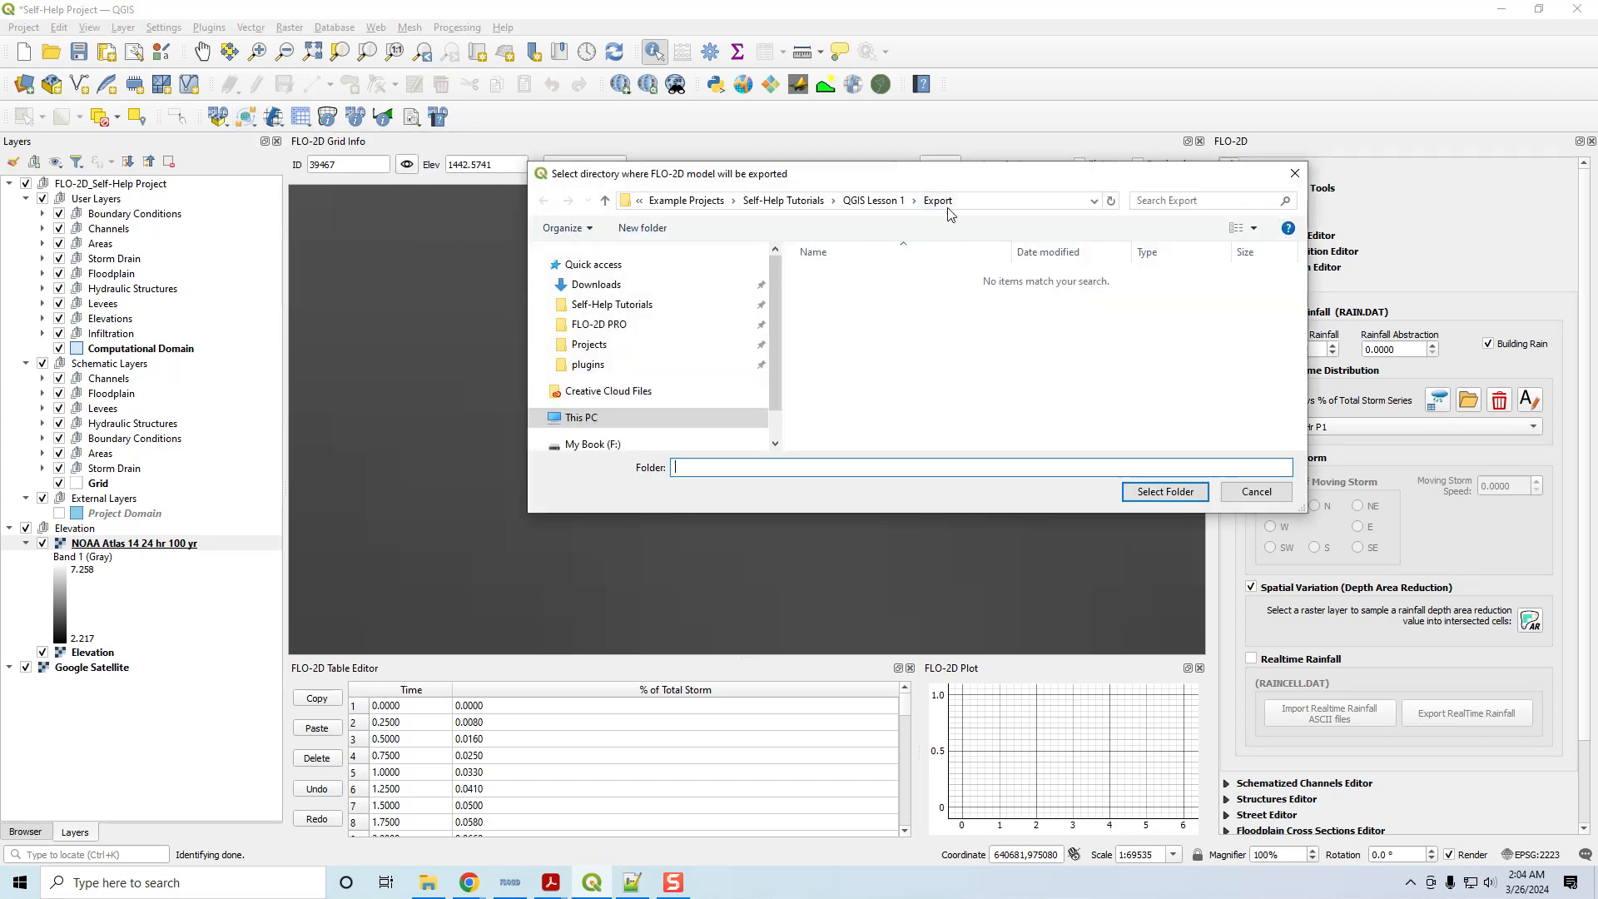
click(1146, 489)
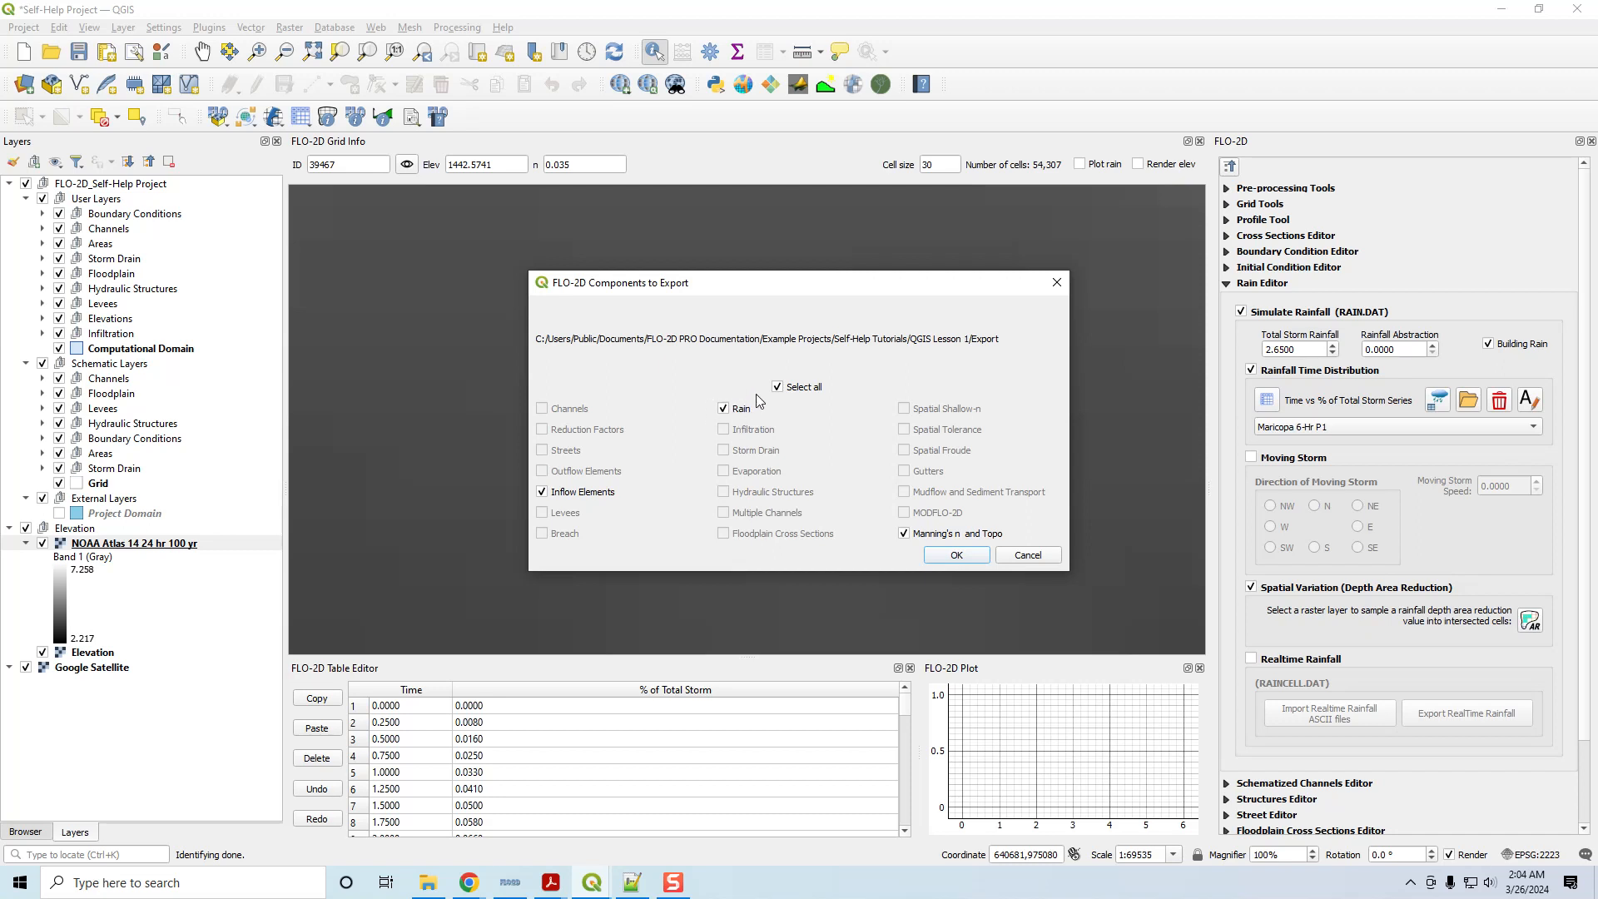
click(957, 555)
click(963, 513)
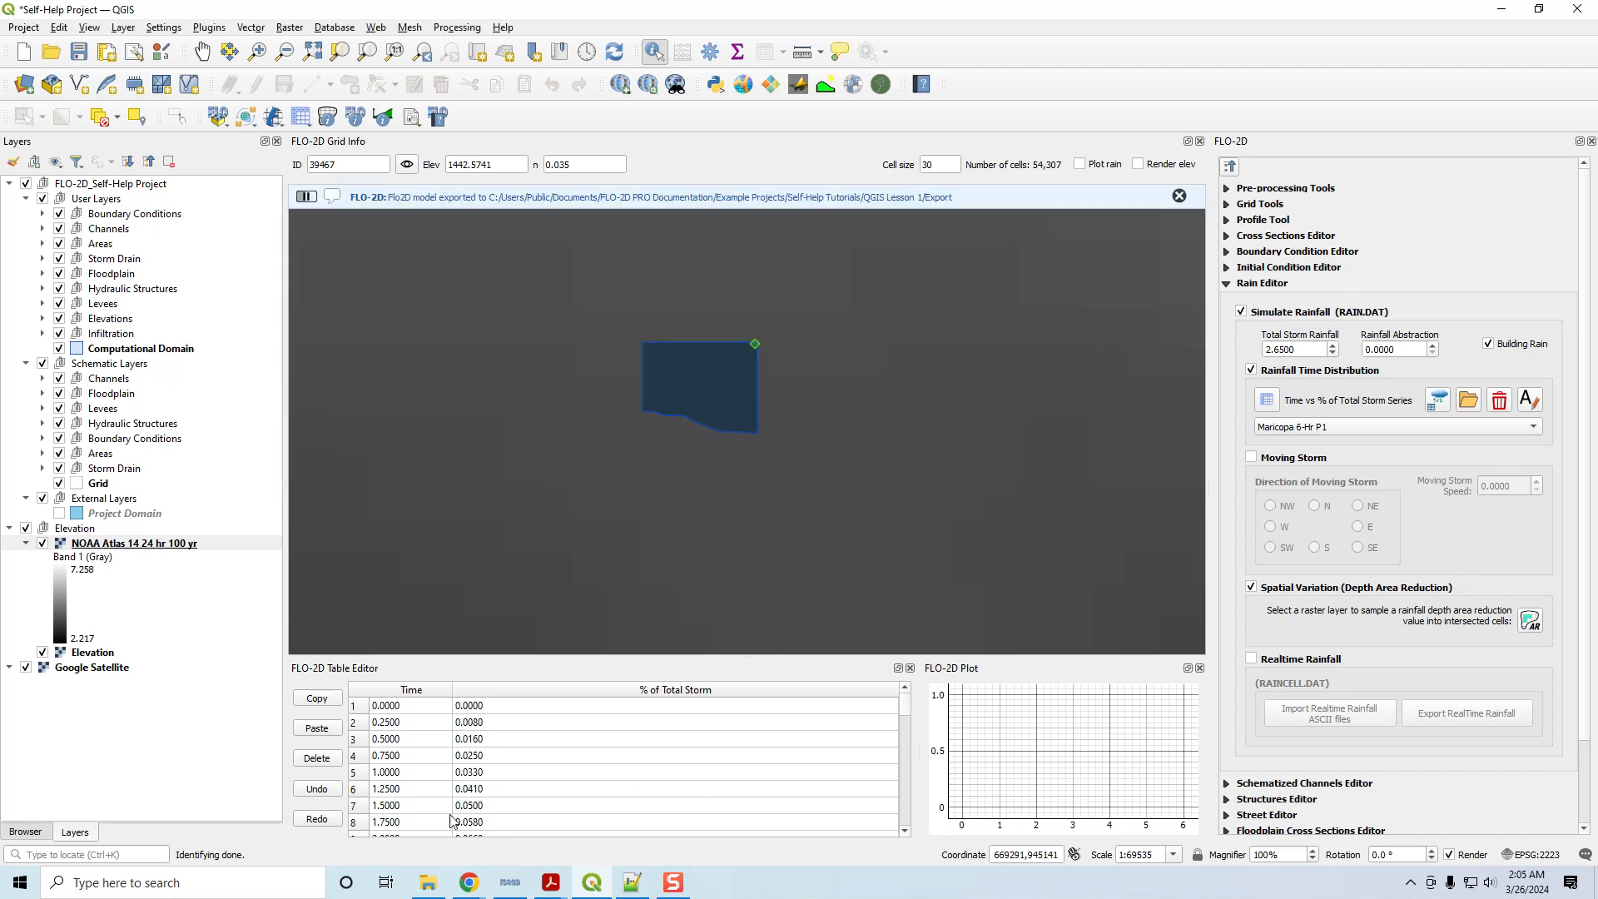
- Open the exported RAIN.DAT from the QGIS Lesson 1 Export folder in Notepad++, reloading the modified INFLOW.DAT
click(428, 882)
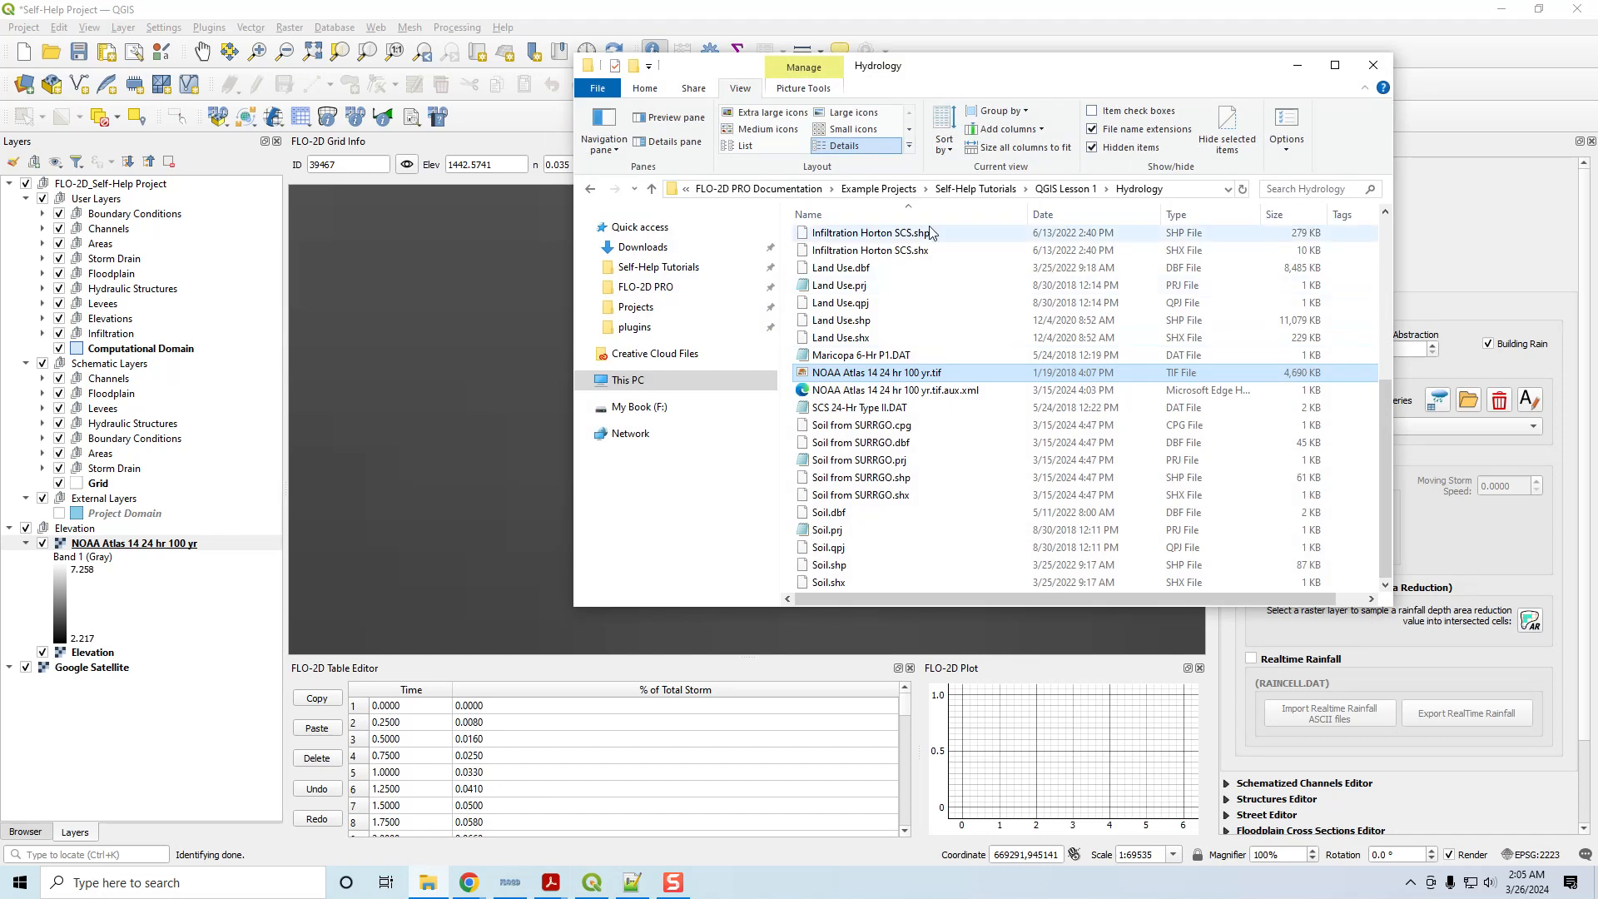
click(1066, 189)
double_click(848, 238)
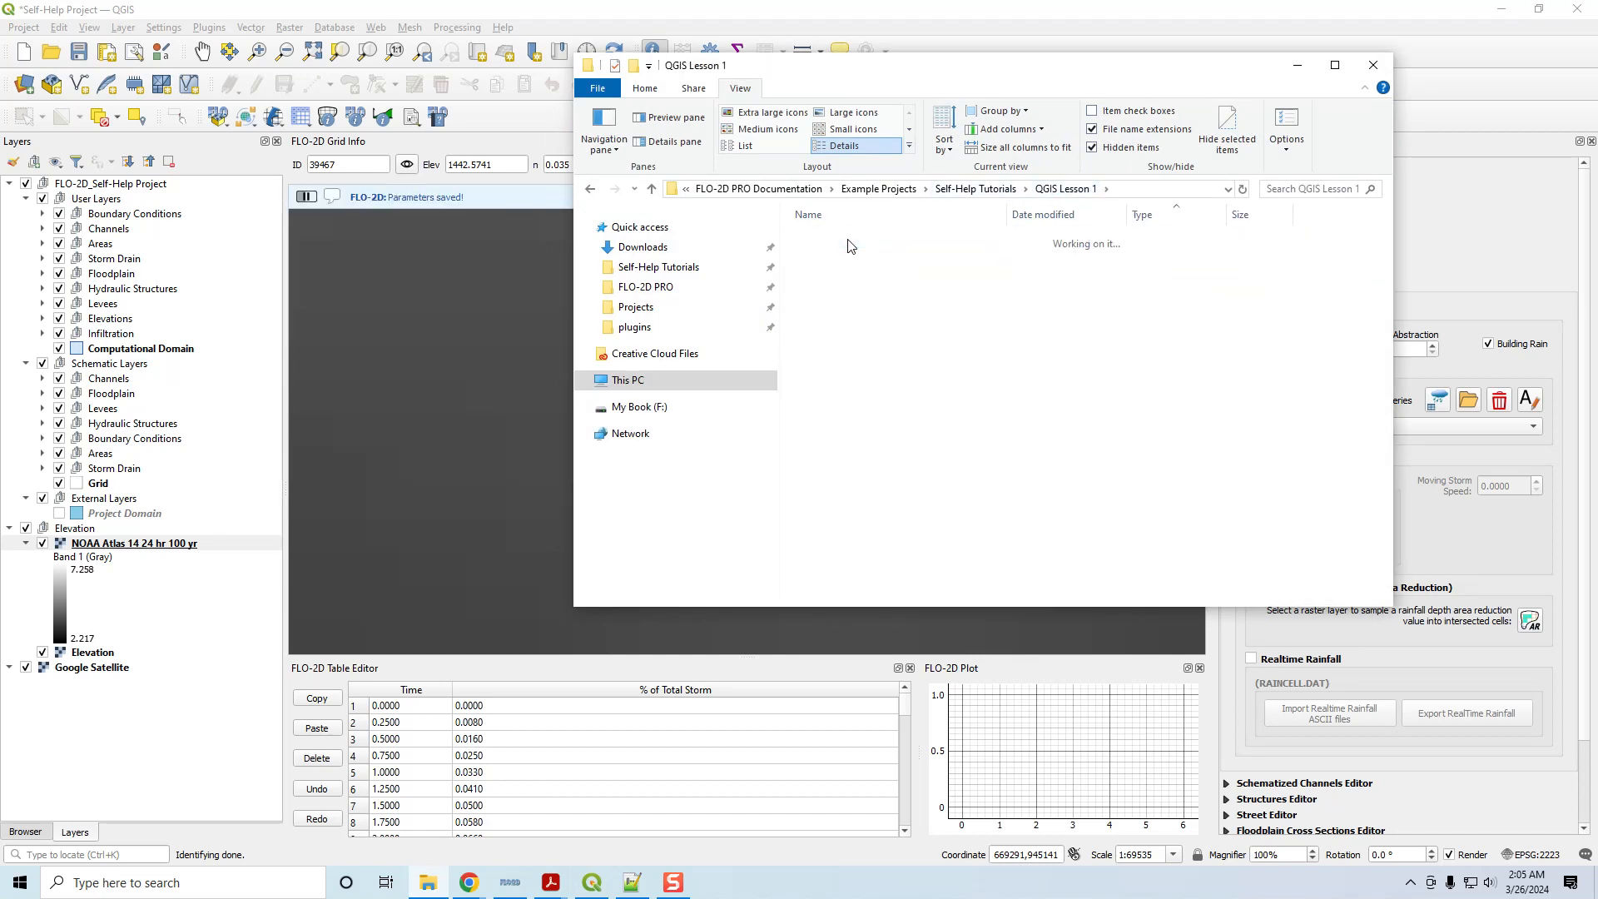
click(843, 291)
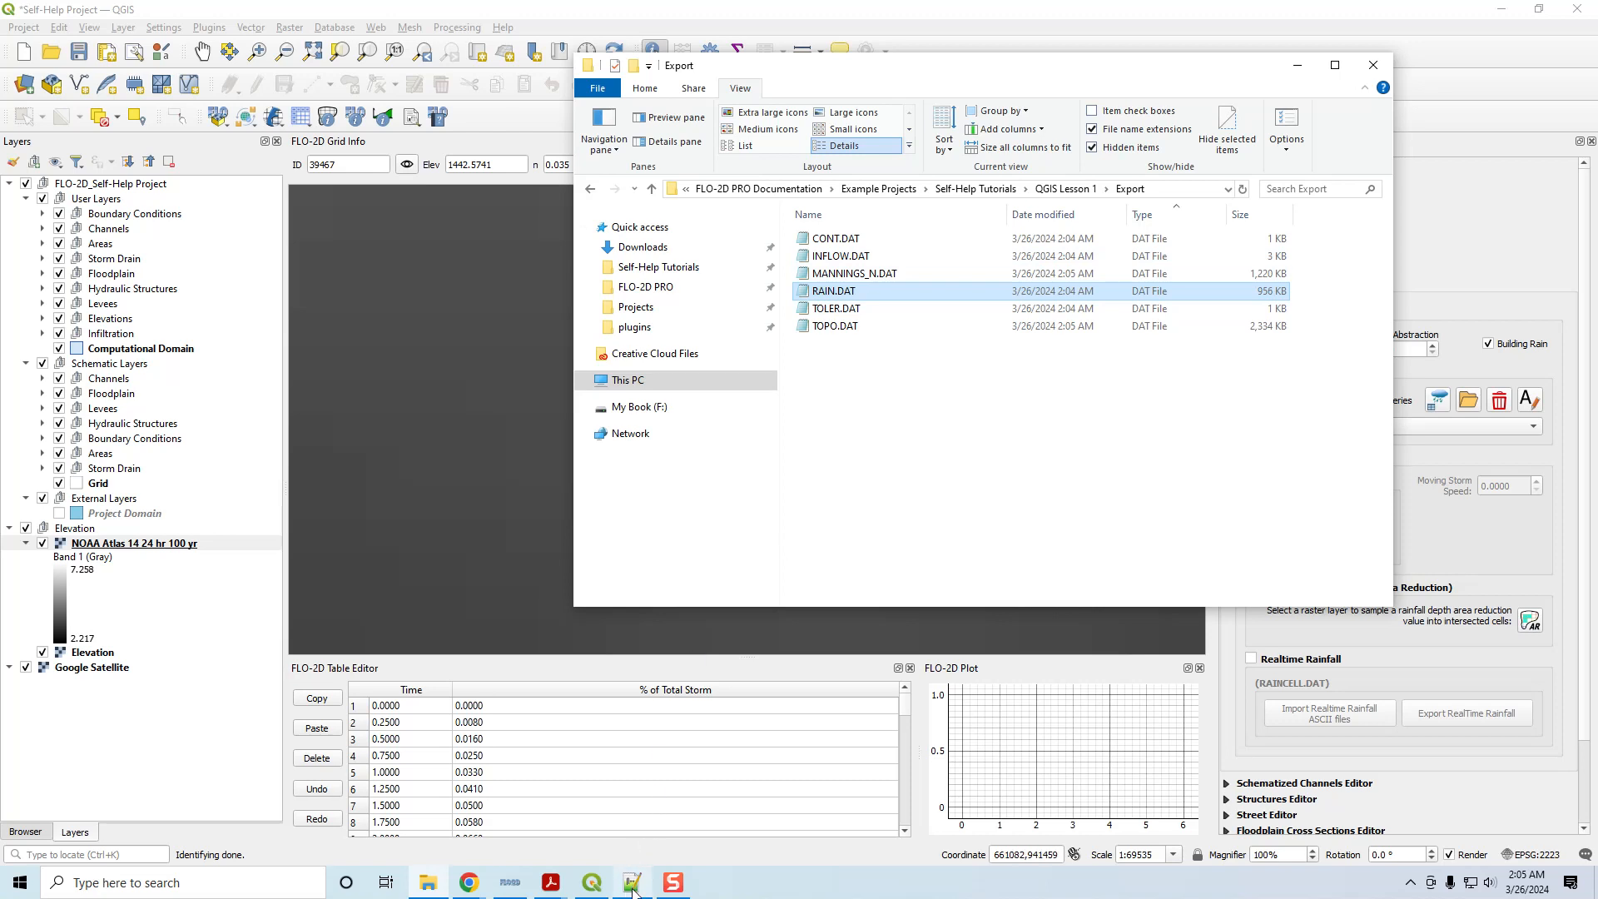
mouse_move(632, 888)
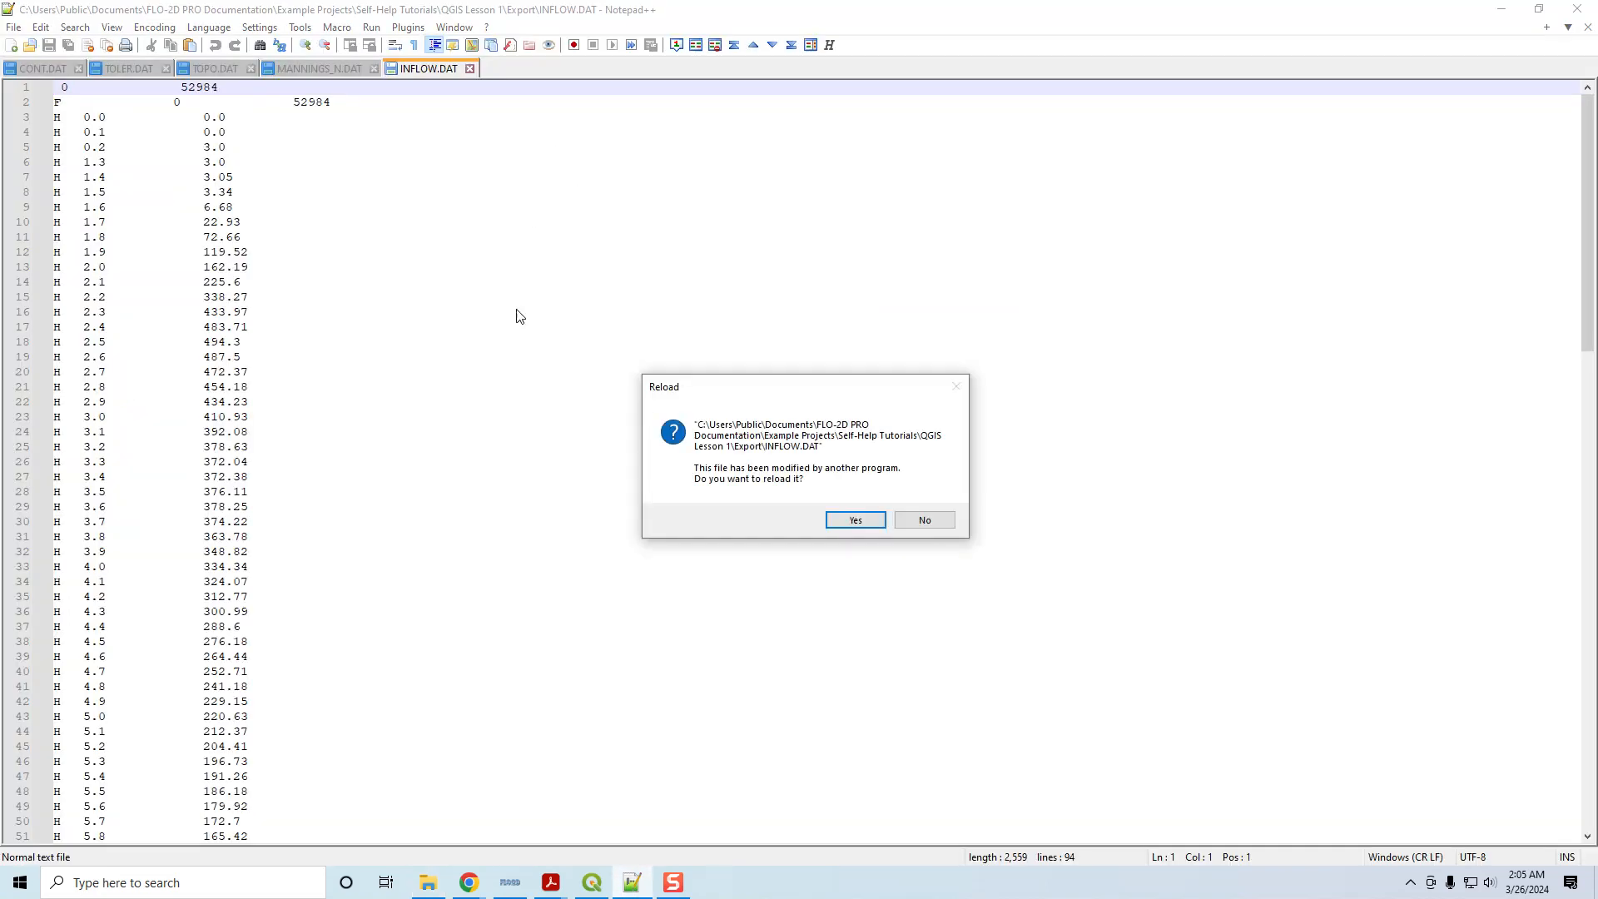
click(855, 522)
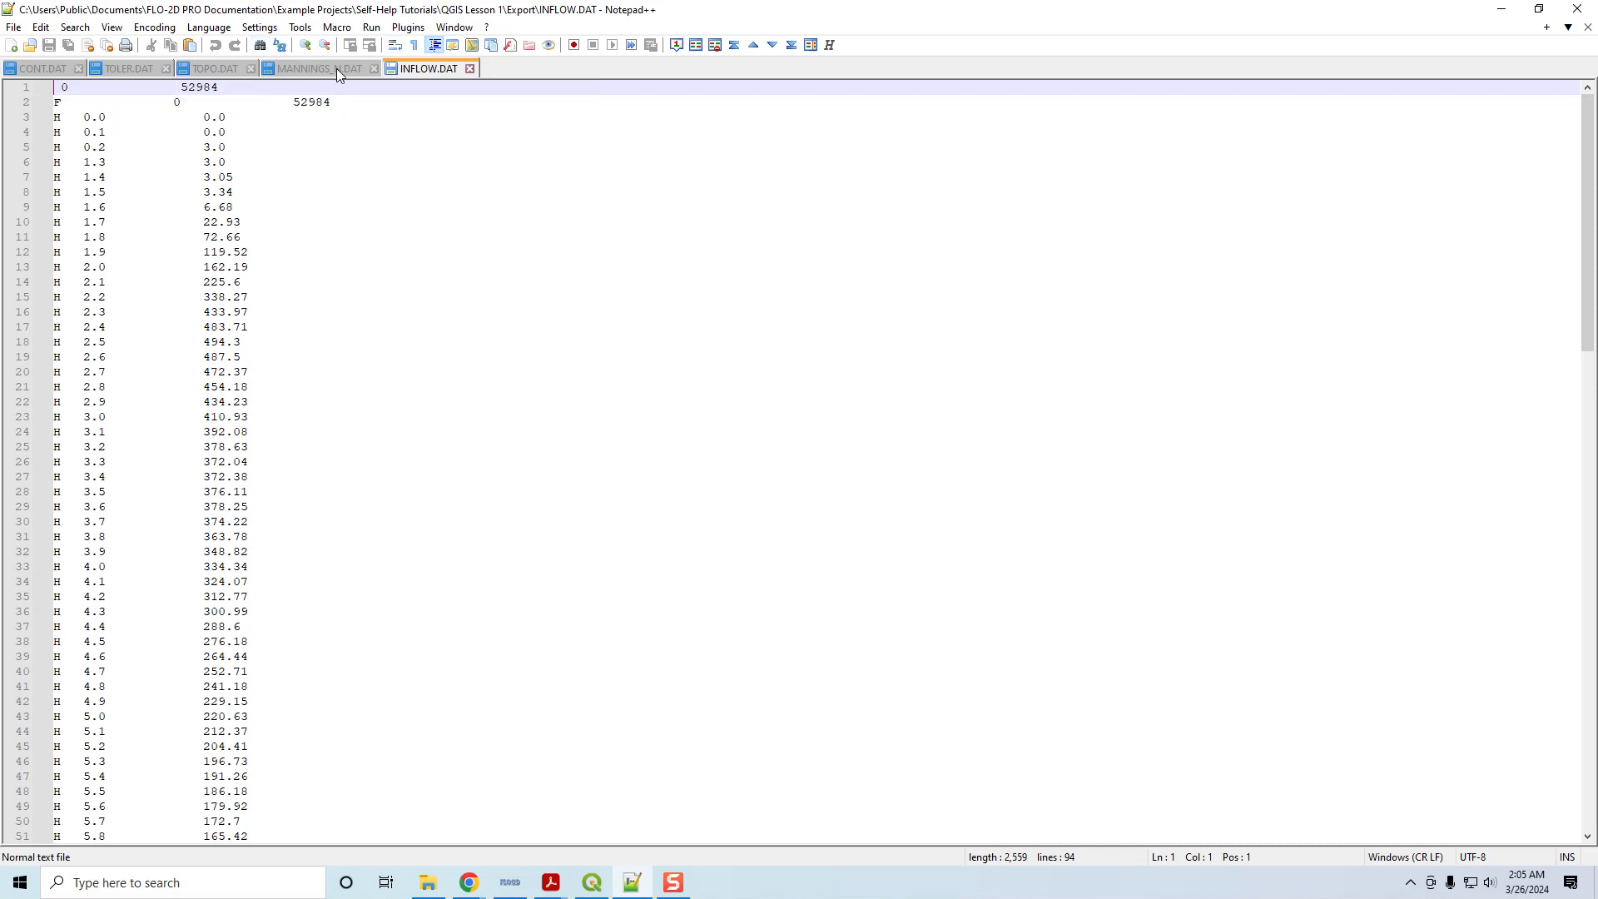
click(428, 882)
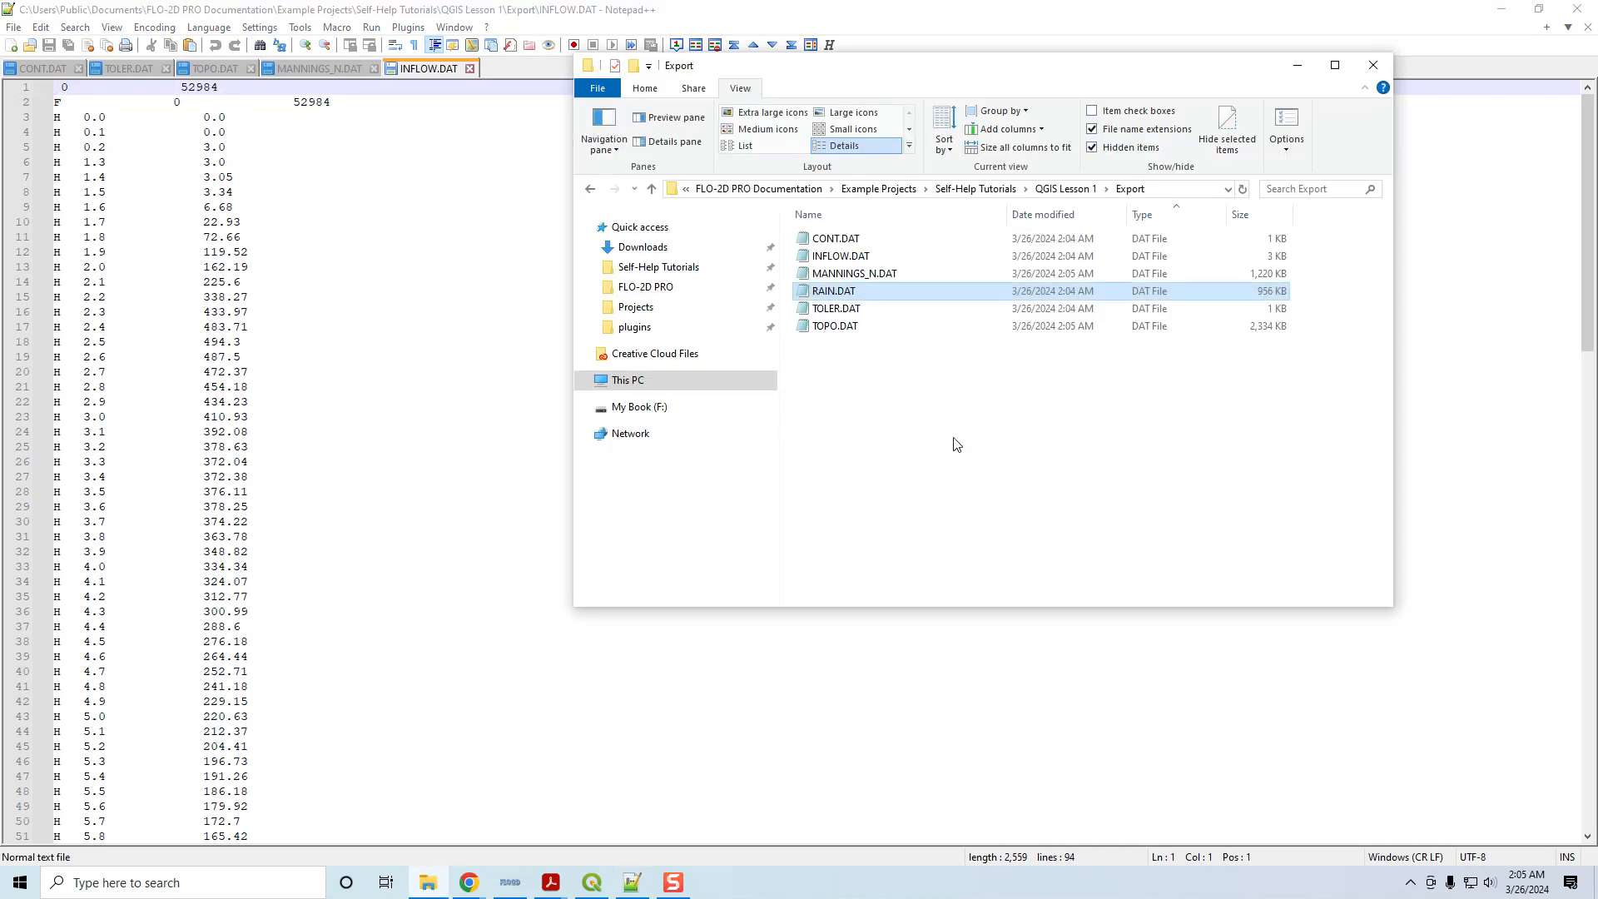
drag(837, 293, 484, 326)
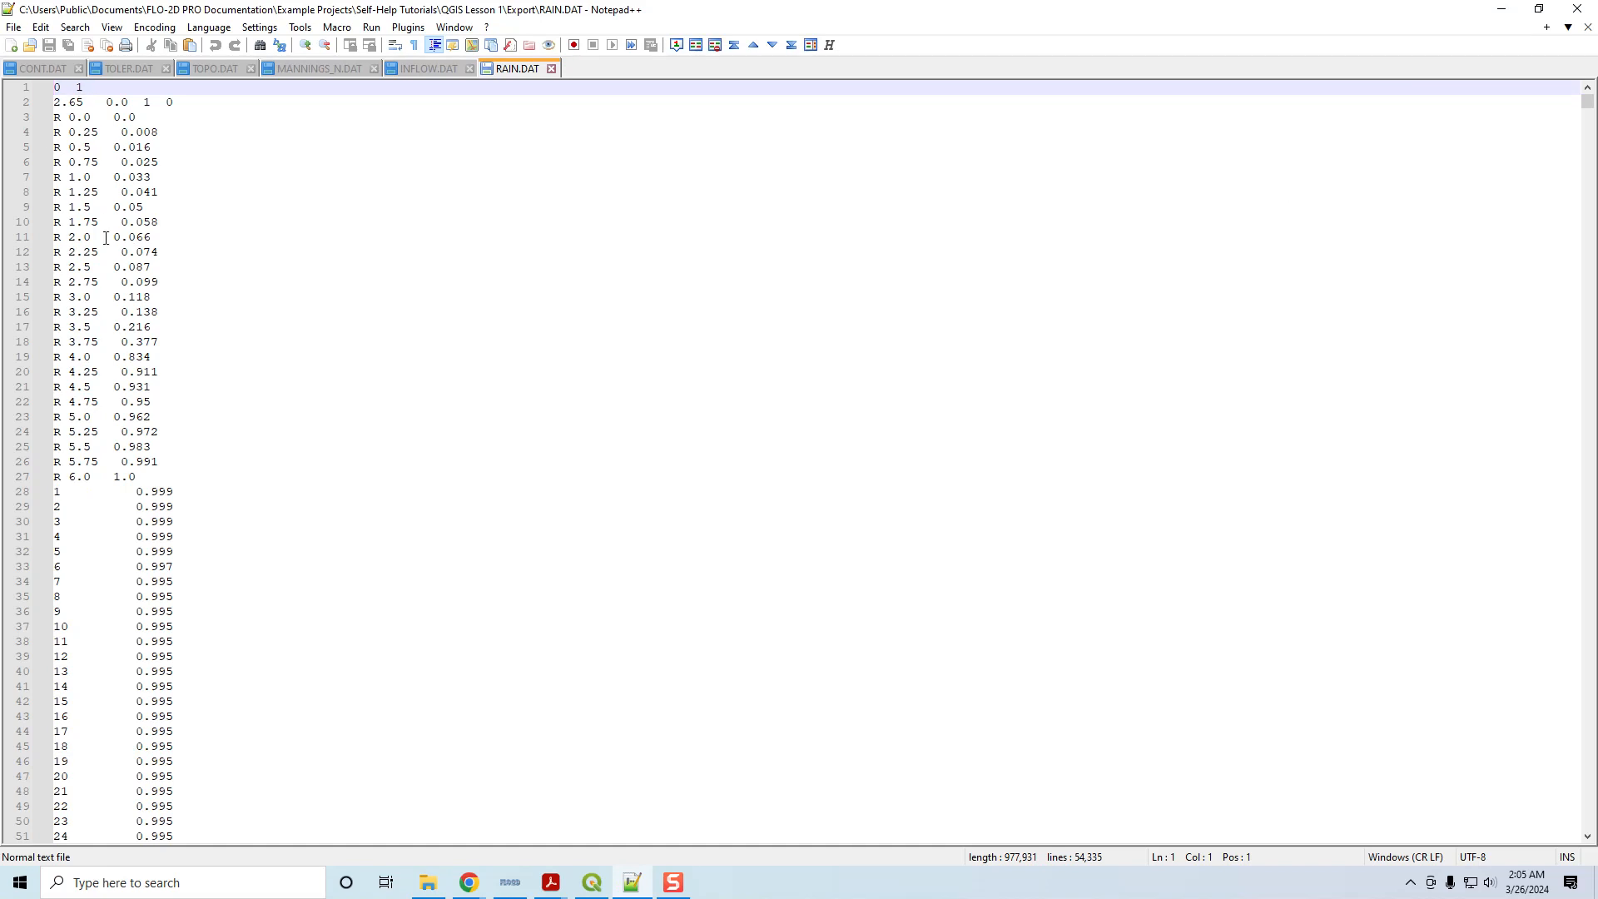
- Examine the two header lines of RAIN.DAT for the rainfall switches and total storm depth
drag(91, 86, 43, 90)
click(61, 89)
double_click(80, 88)
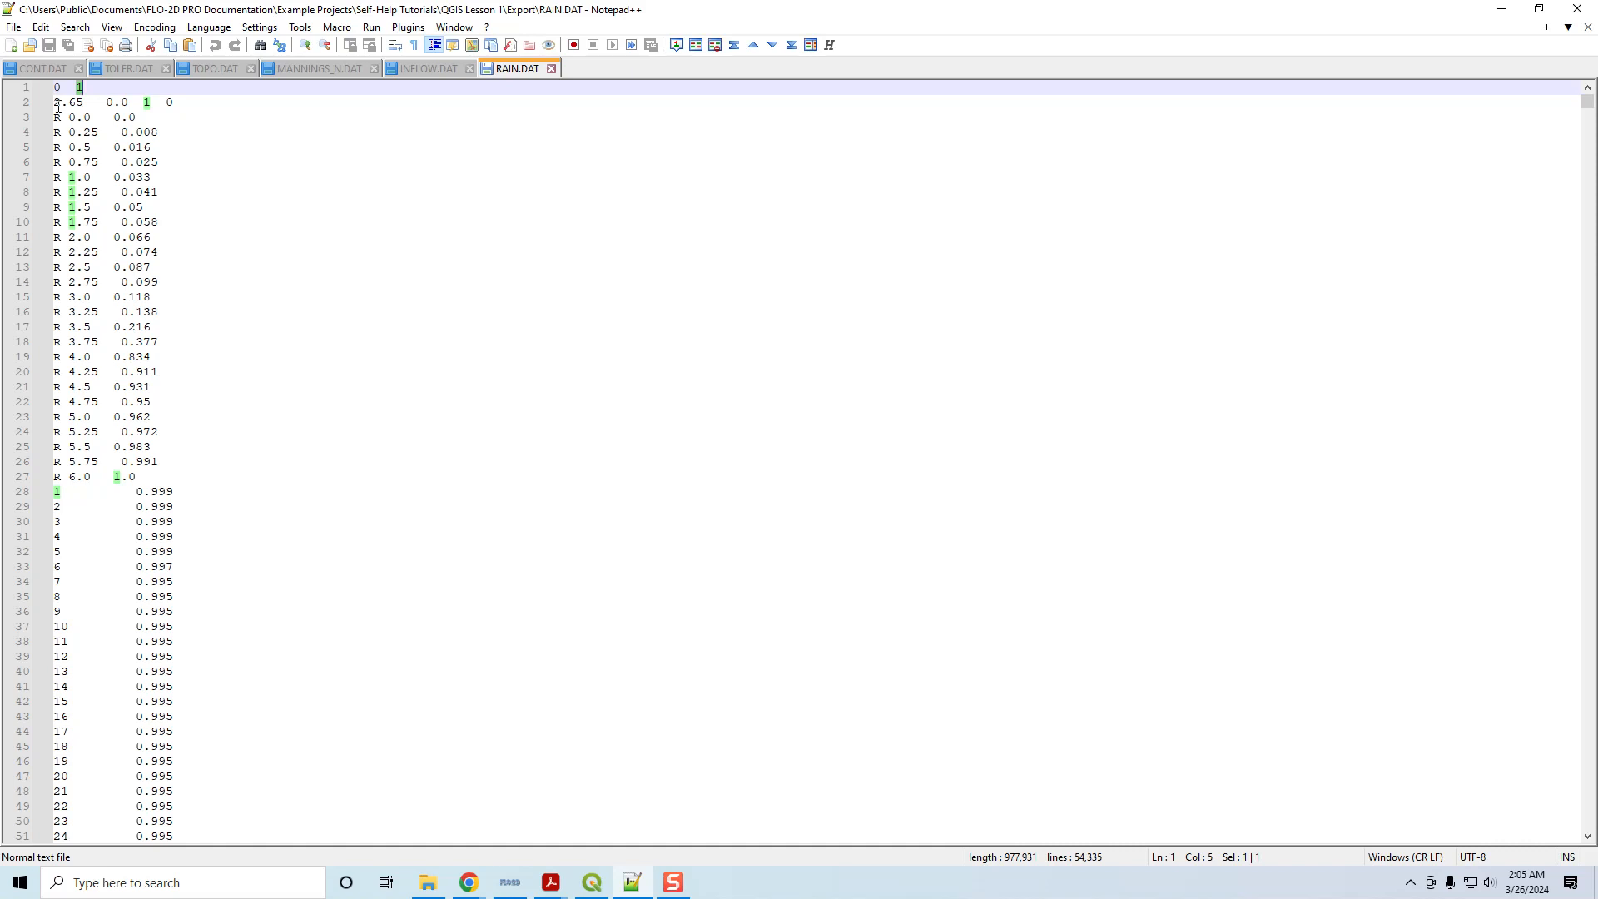
drag(83, 104, 52, 105)
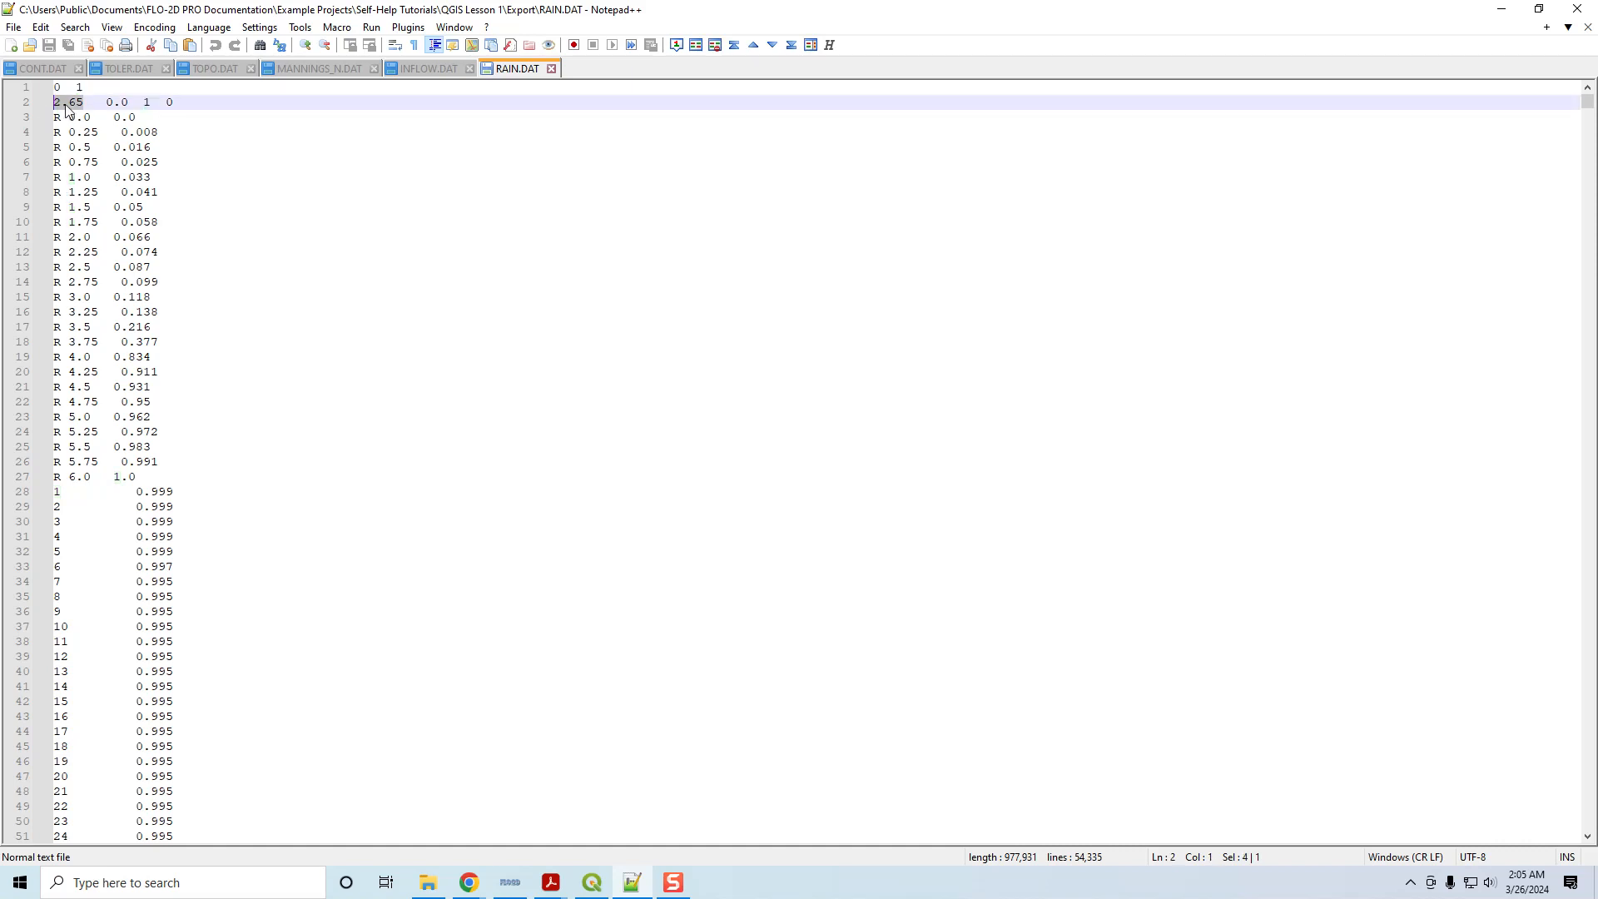
double_click(150, 103)
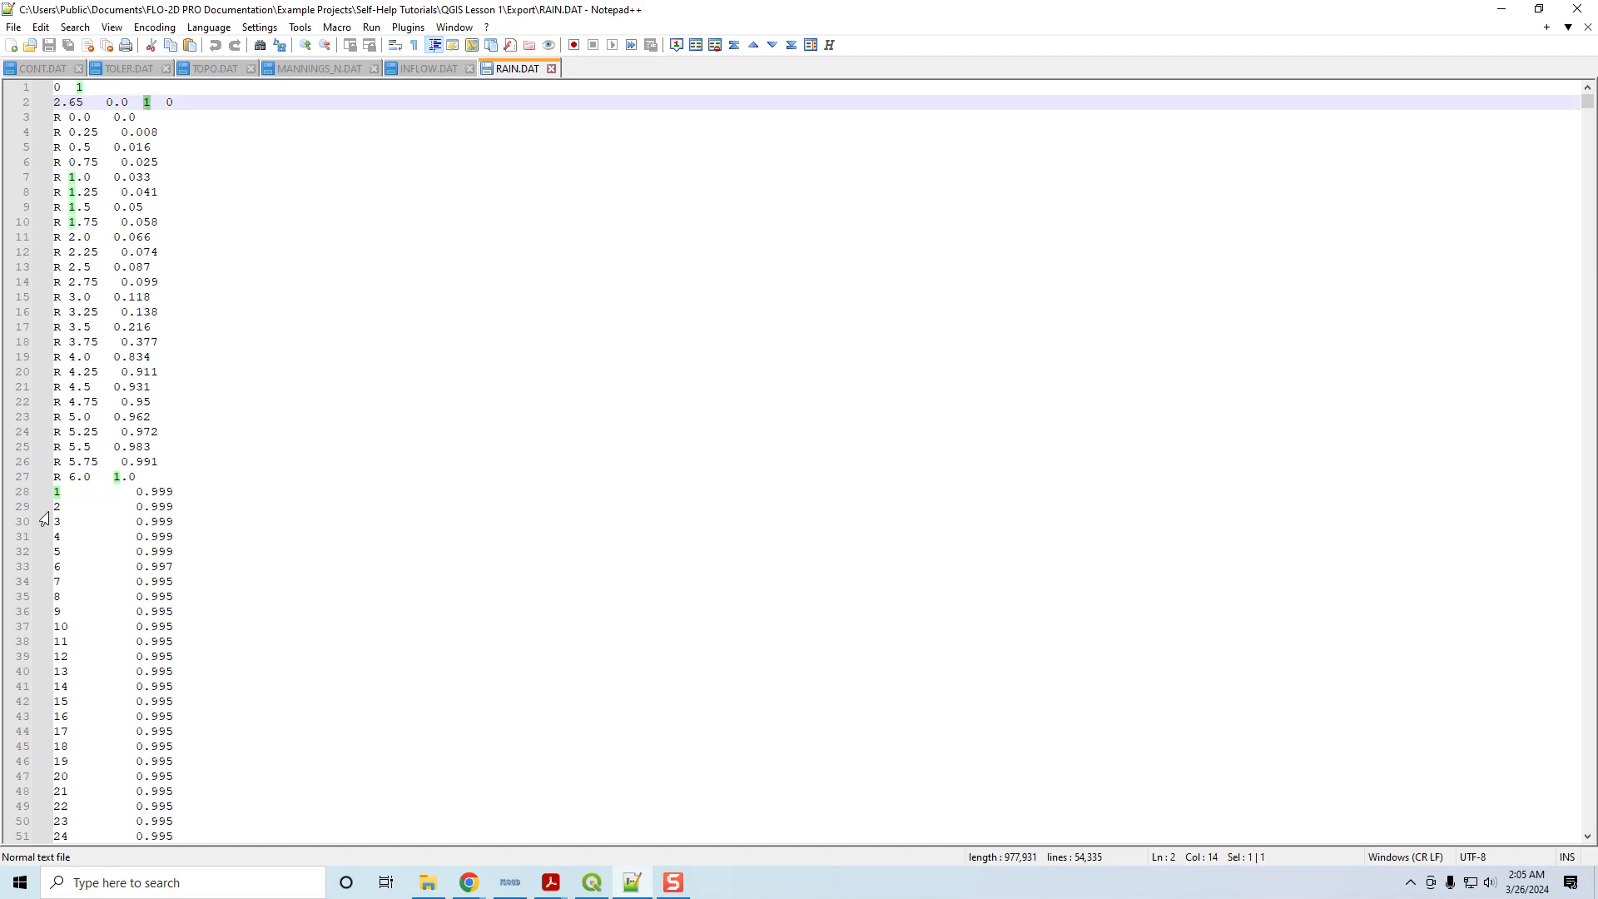
click(165, 491)
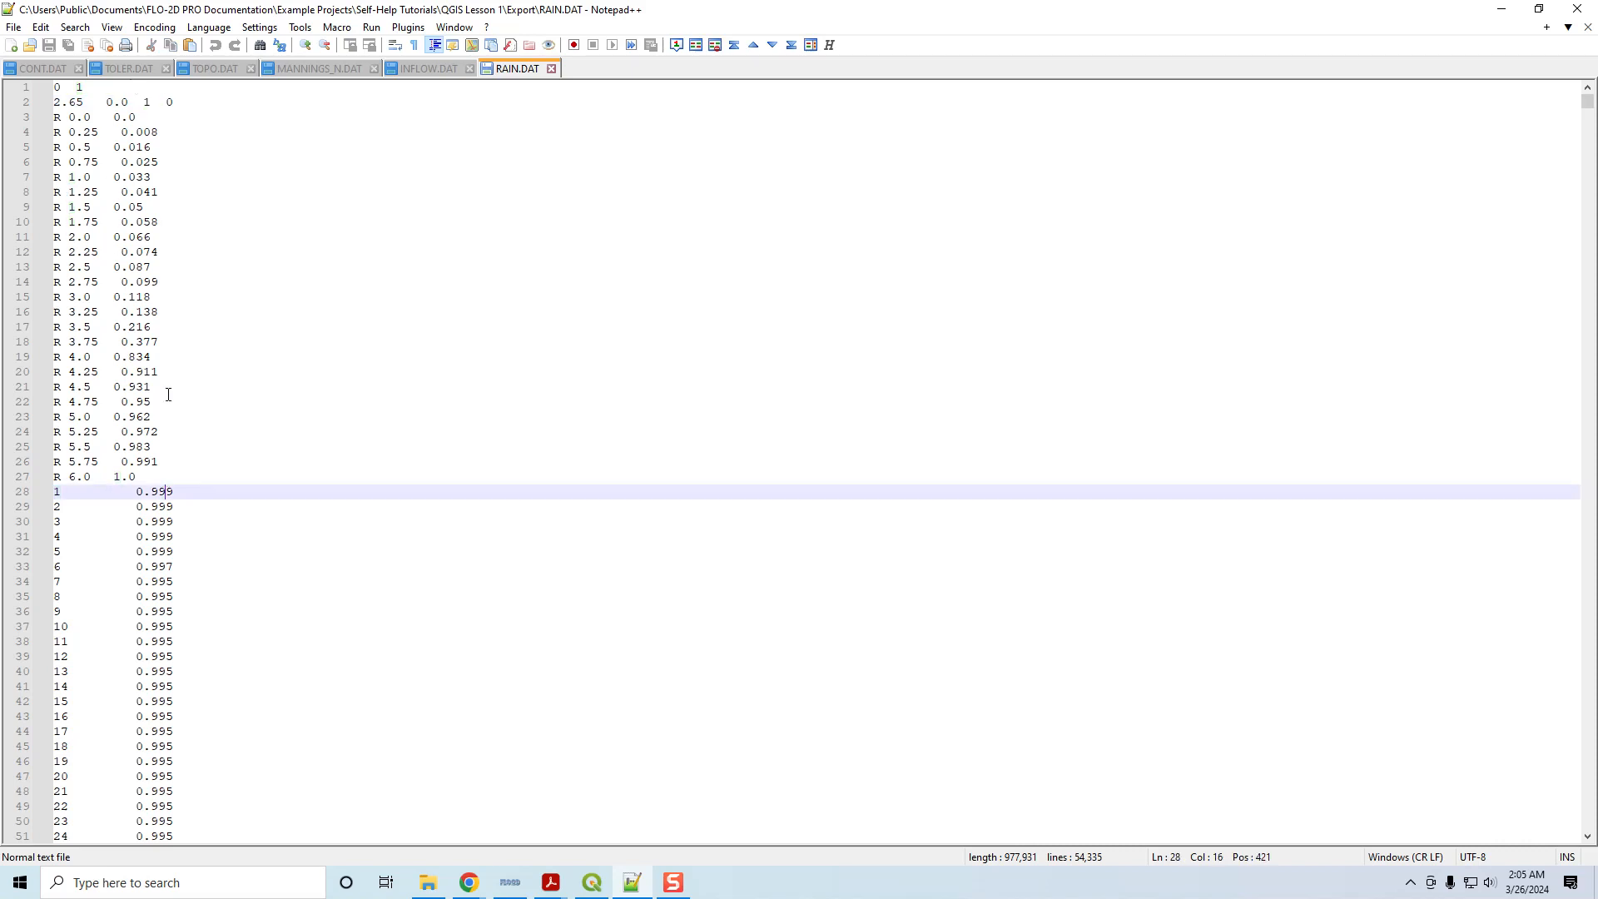
- Review the rainfall time distribution in RAIN.DAT by highlighting all its R lines
click(137, 483)
key(shift+Up)
key(shift+Up)
key(shift+Up)
key(shift+Up)
key(shift+Up)
key(shift+Up)
key(shift+Up)
key(shift+Up)
key(shift+Up)
key(shift+Up)
key(shift+Up)
key(shift+Up)
key(shift+Up)
key(shift+Up)
key(shift+Up)
key(shift+Up)
key(shift+Up)
key(shift+Up)
key(shift+Up)
key(shift+Up)
key(shift+Home)
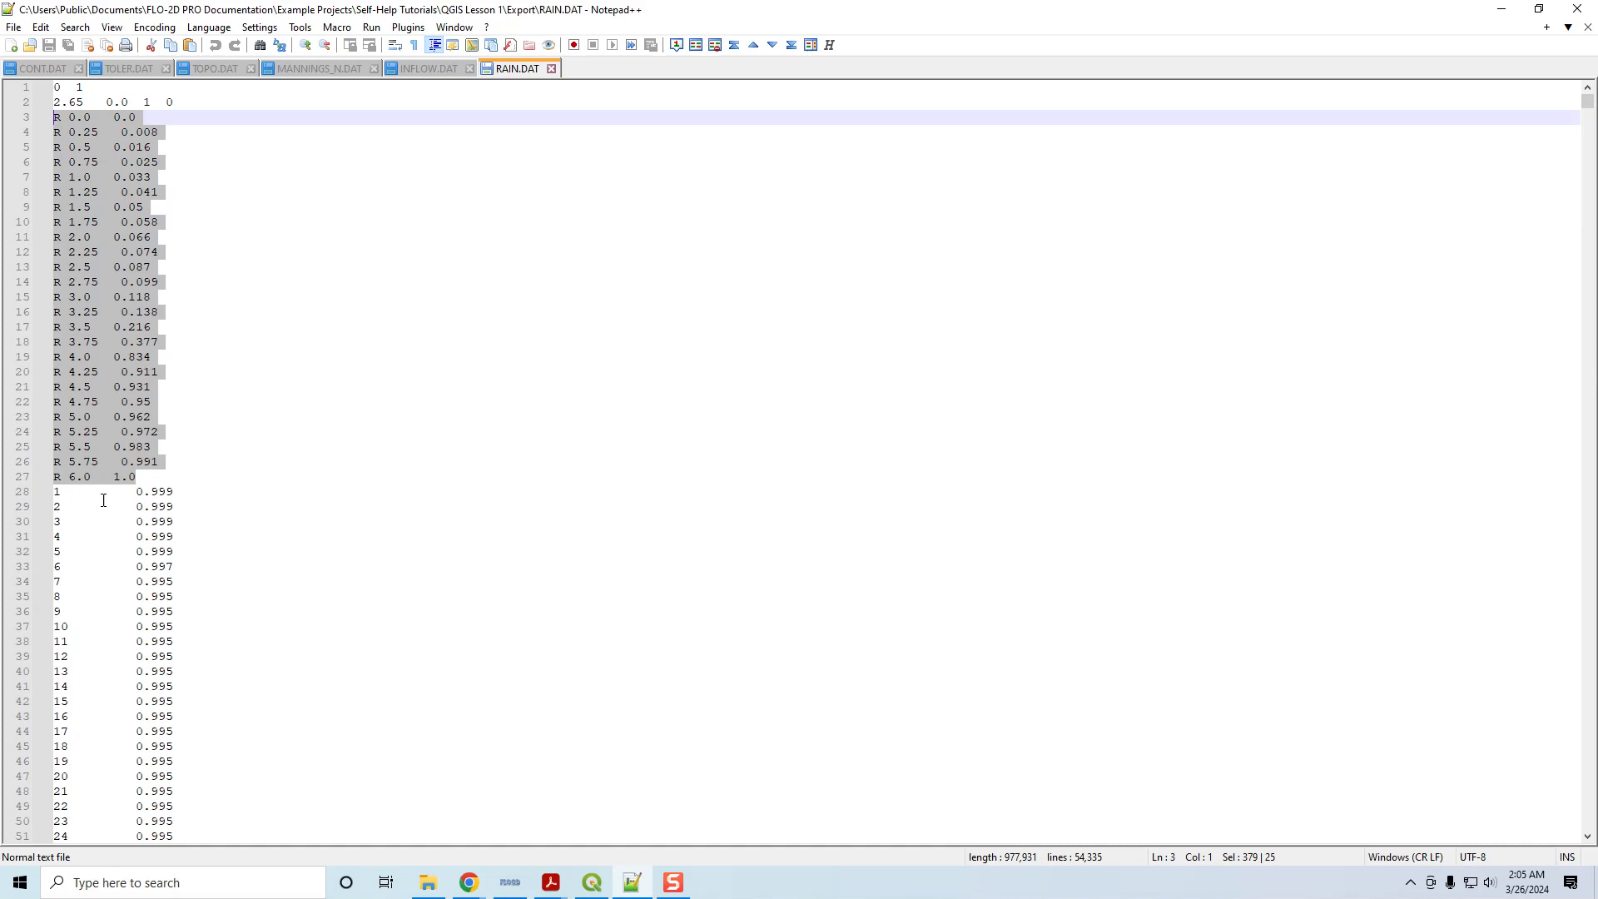
mouse_move(84, 357)
mouse_down()
mouse_move(116, 356)
mouse_move(84, 357)
mouse_up()
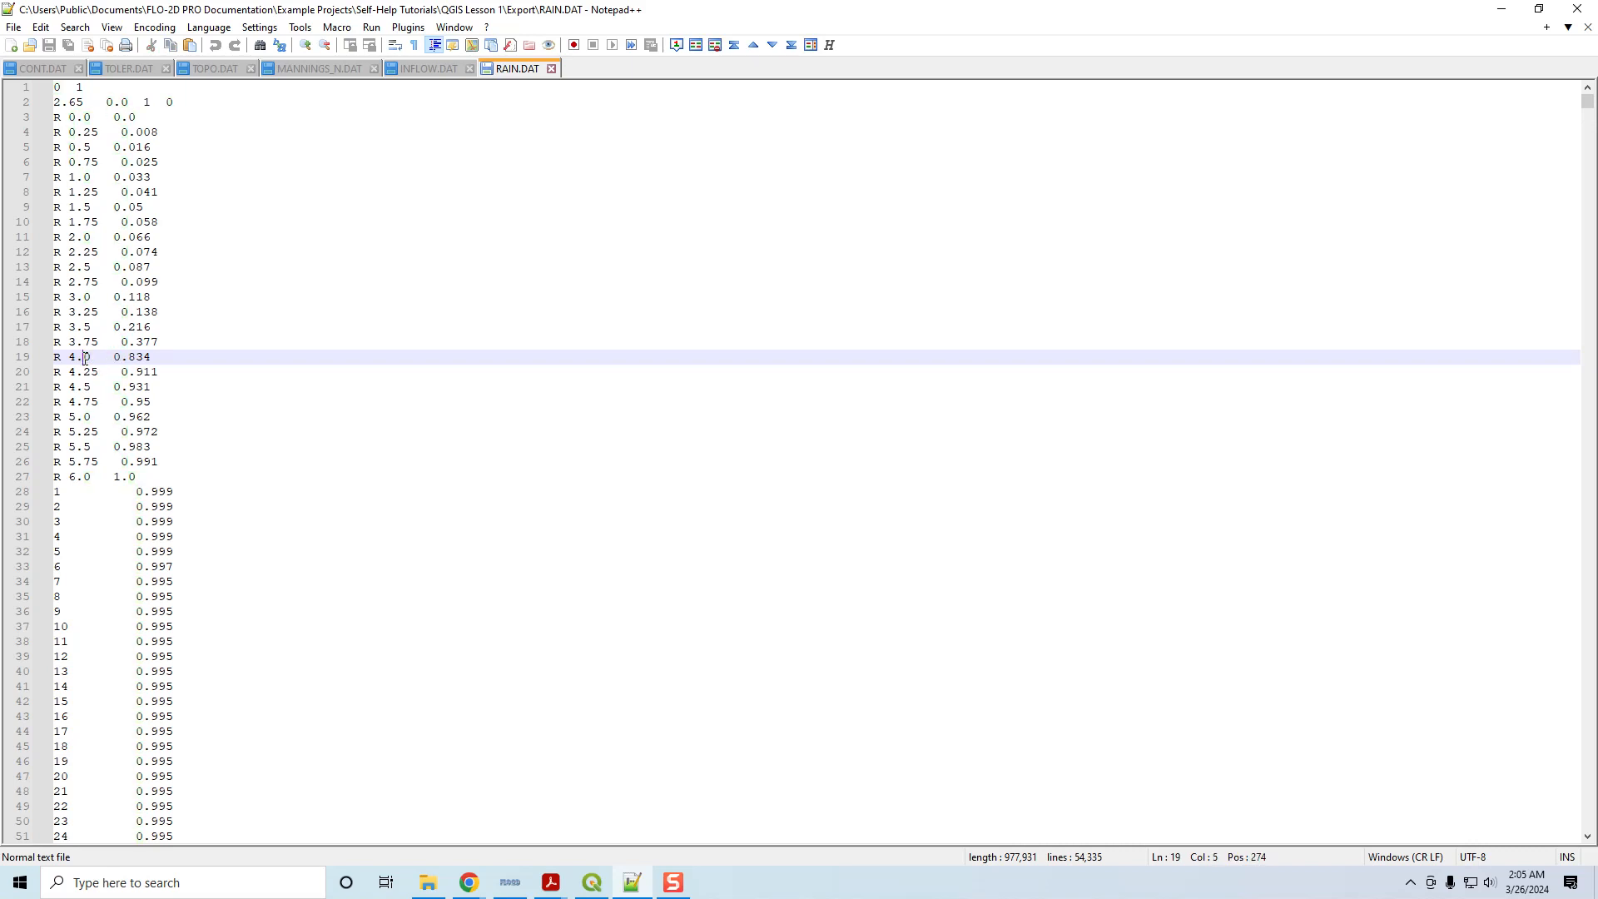
- Inspect the grid element number and depth area reduction value on the first grid line of RAIN.DAT
mouse_move(83, 491)
mouse_down()
mouse_move(135, 489)
mouse_move(84, 491)
mouse_up()
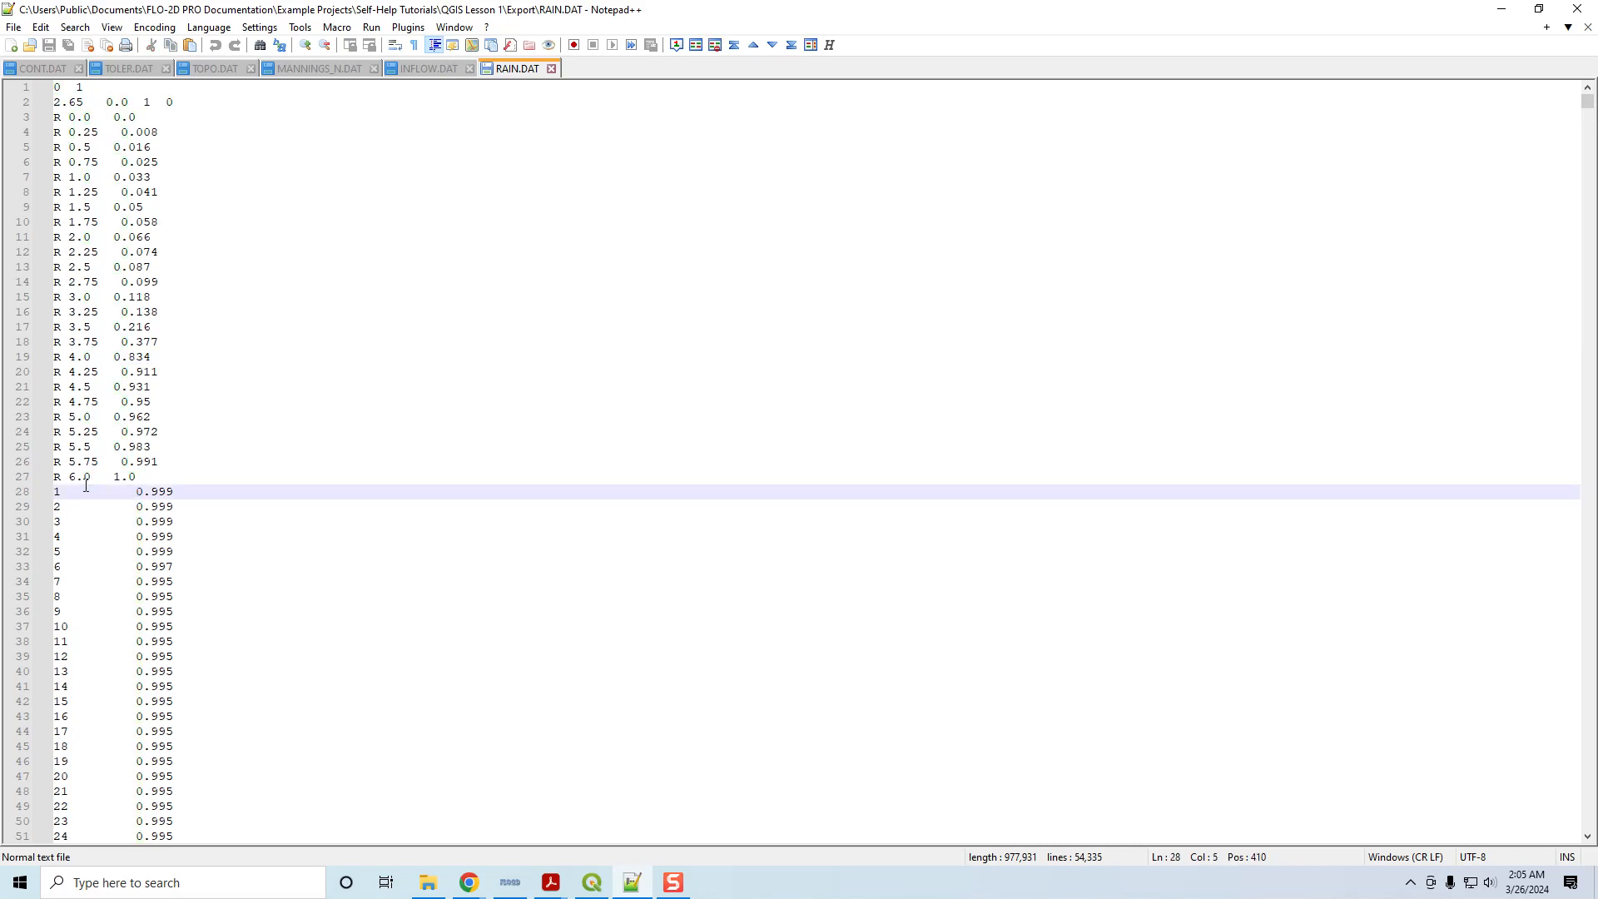
double_click(56, 493)
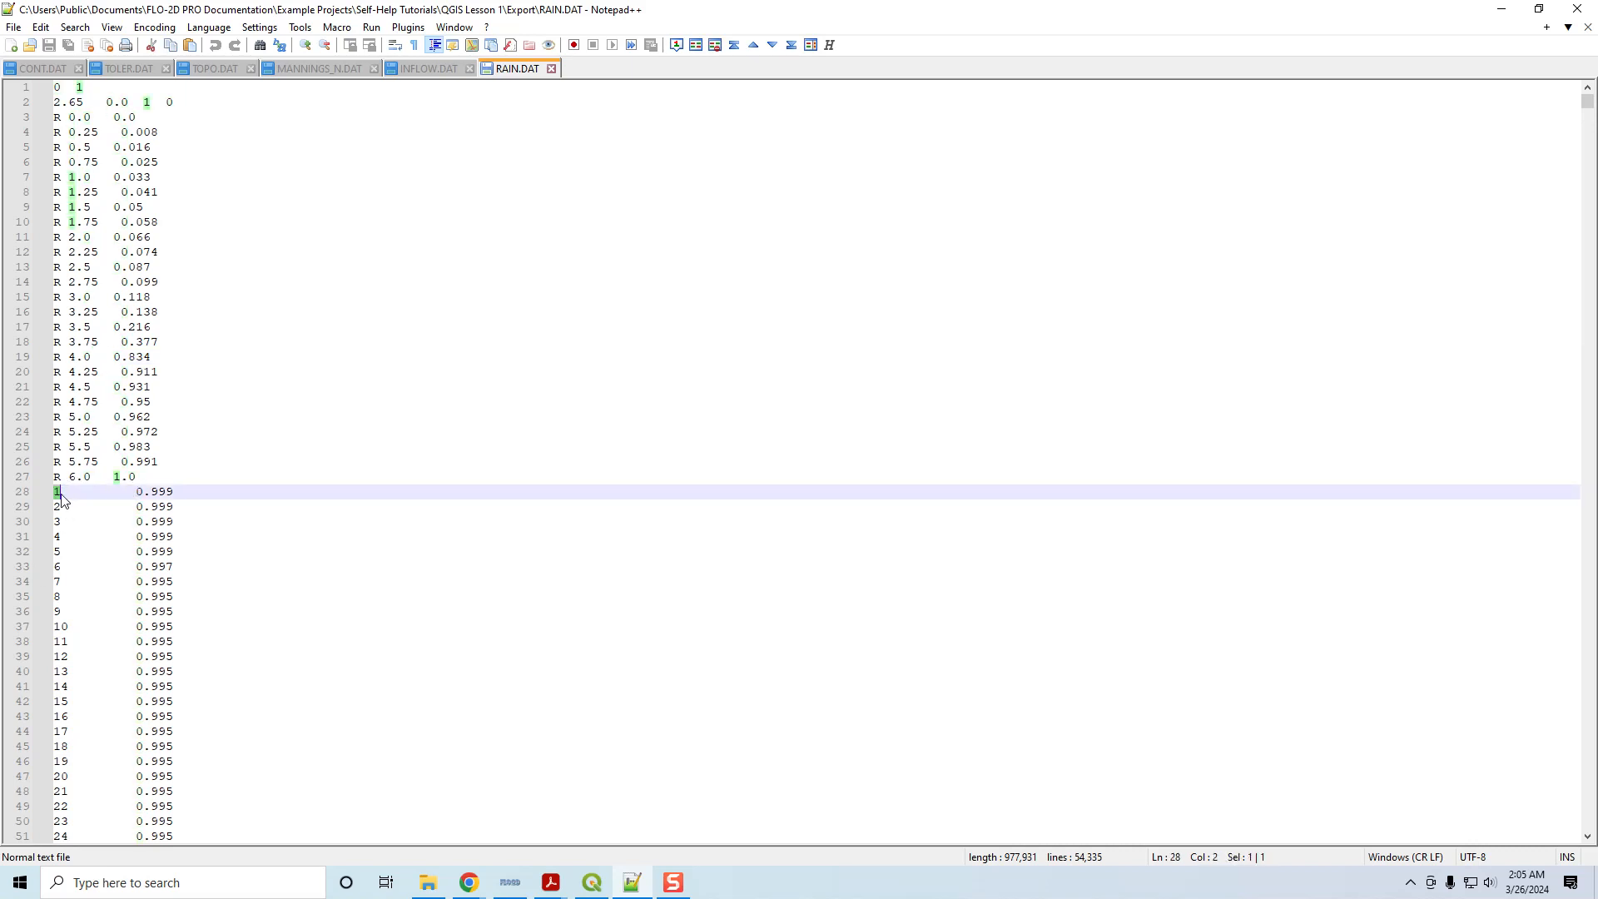
click(138, 492)
drag(138, 492, 176, 493)
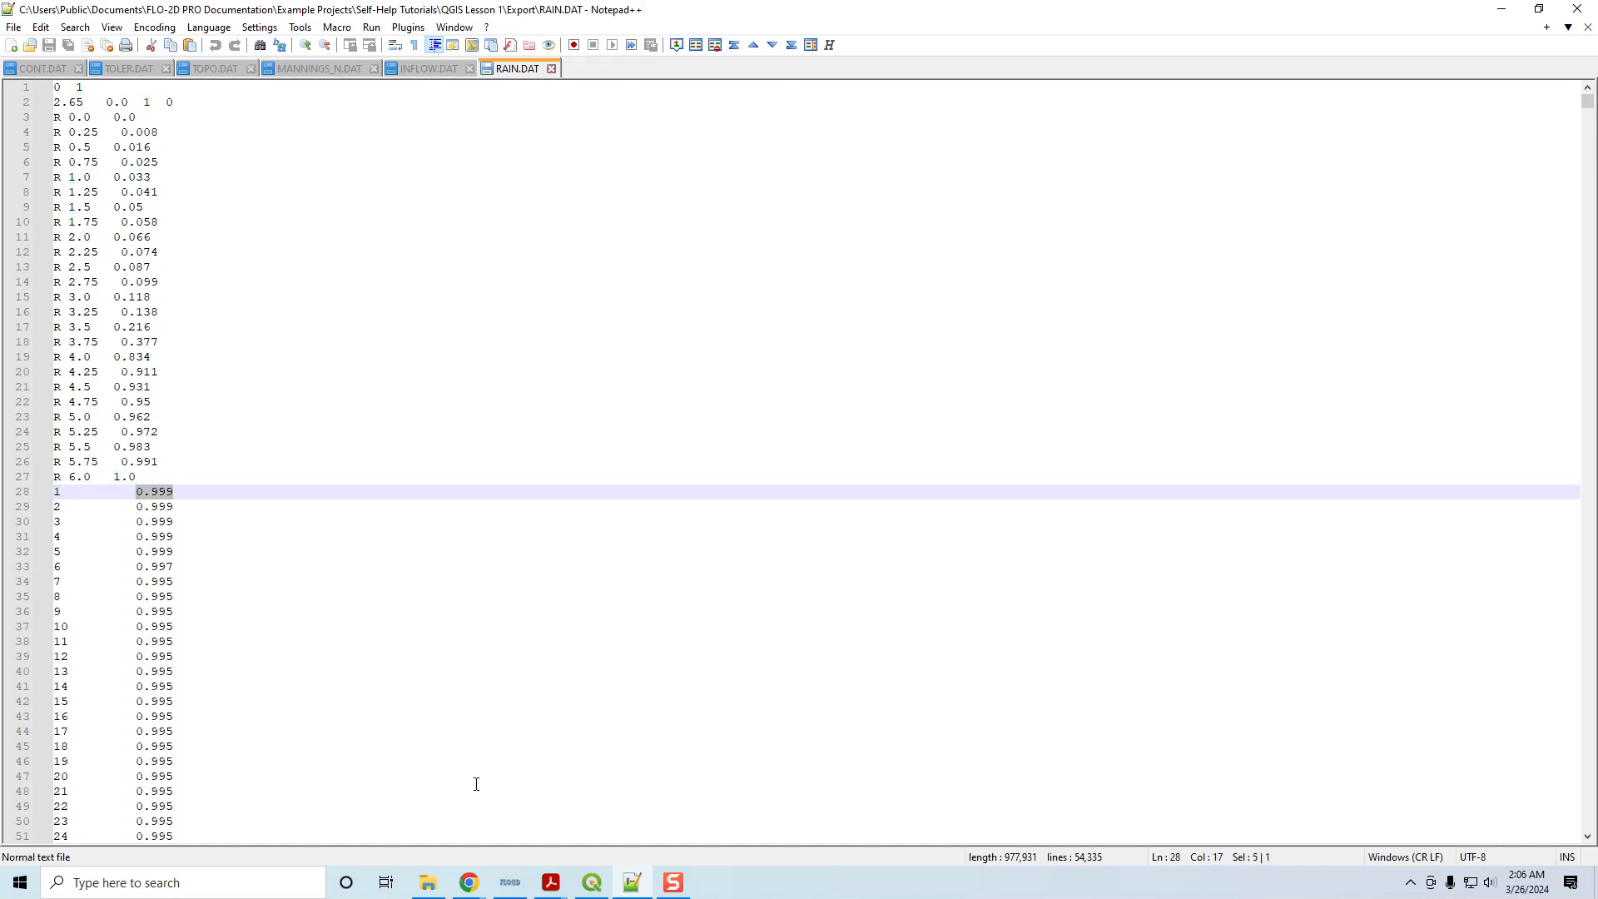
- Switch to QGIS, locate grid element 1 and identify the NOAA Atlas 14 24 hr 100 yr raster value there
click(592, 889)
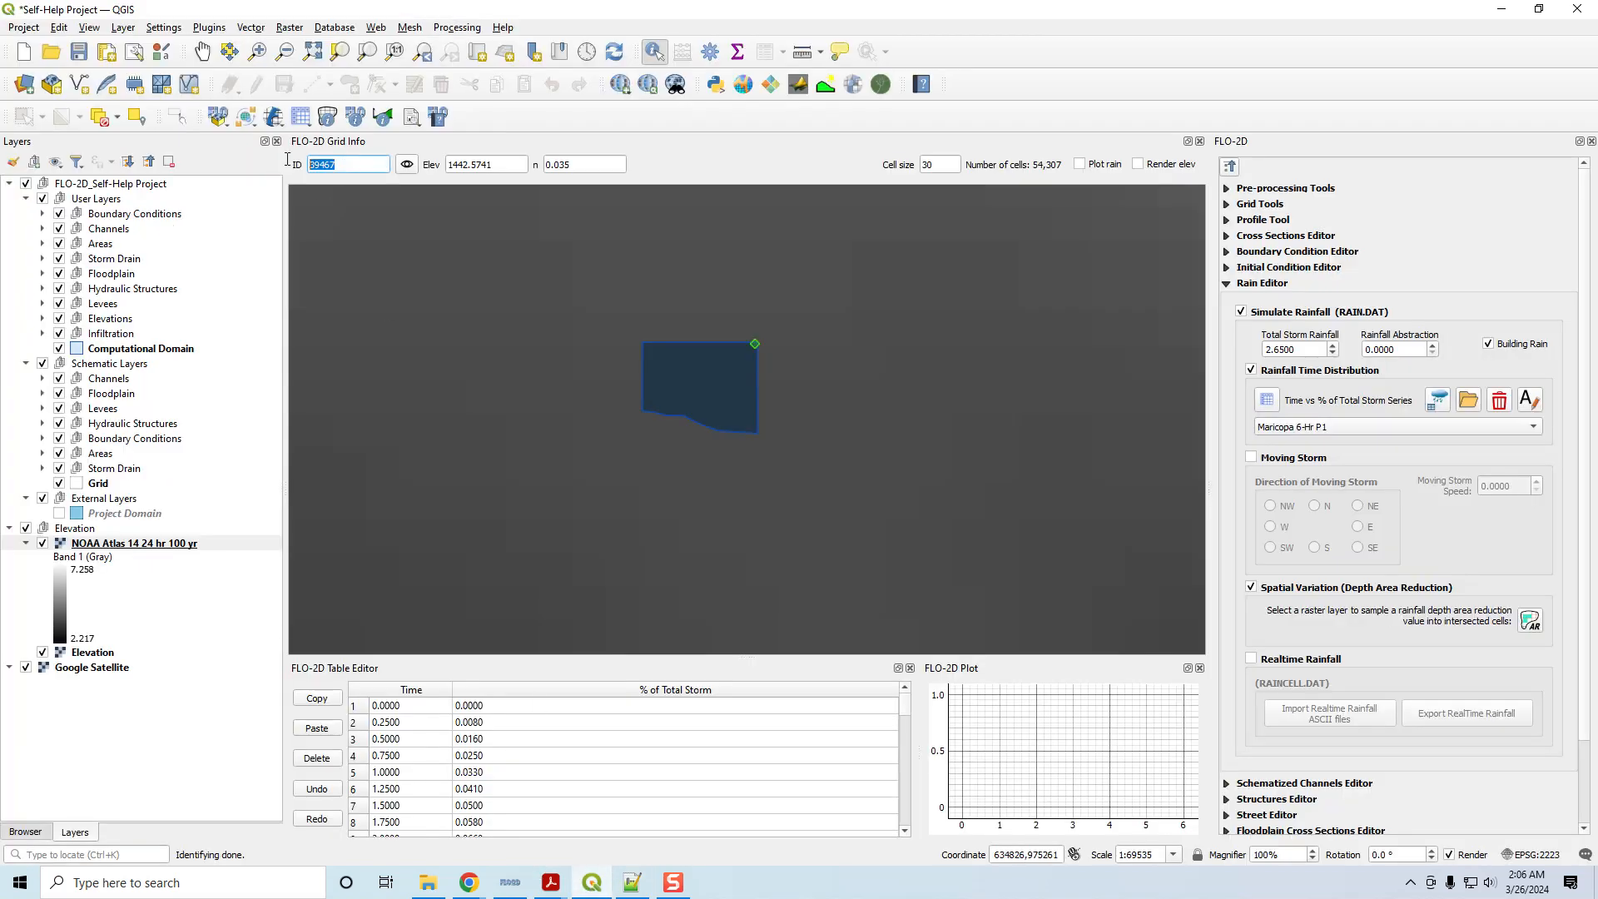
text(1)
click(408, 166)
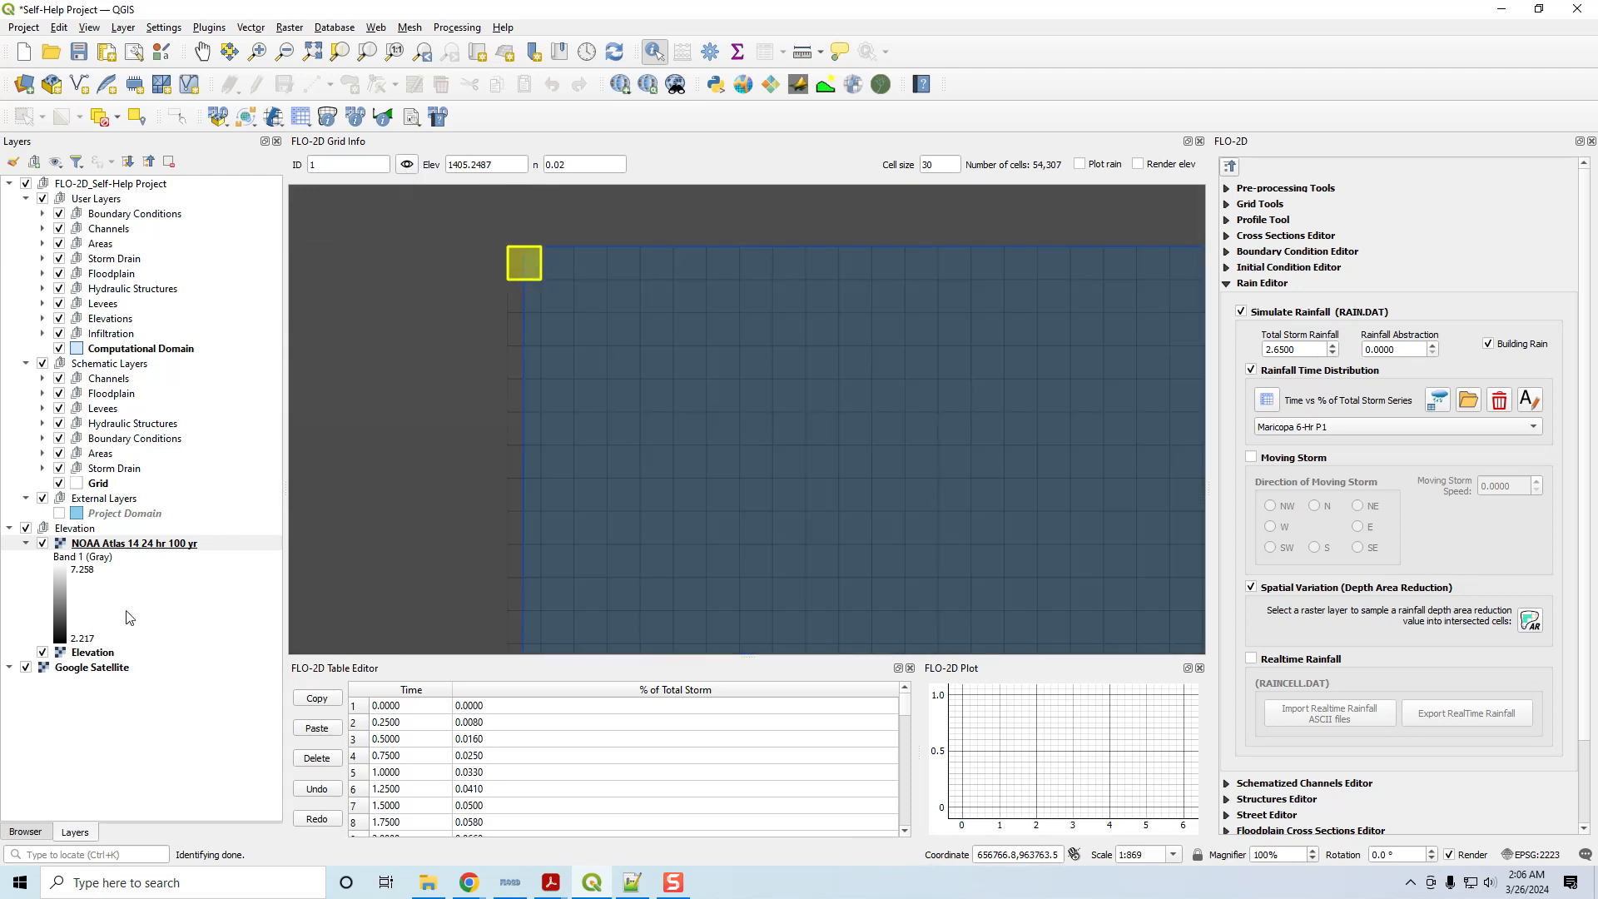
click(135, 545)
click(654, 53)
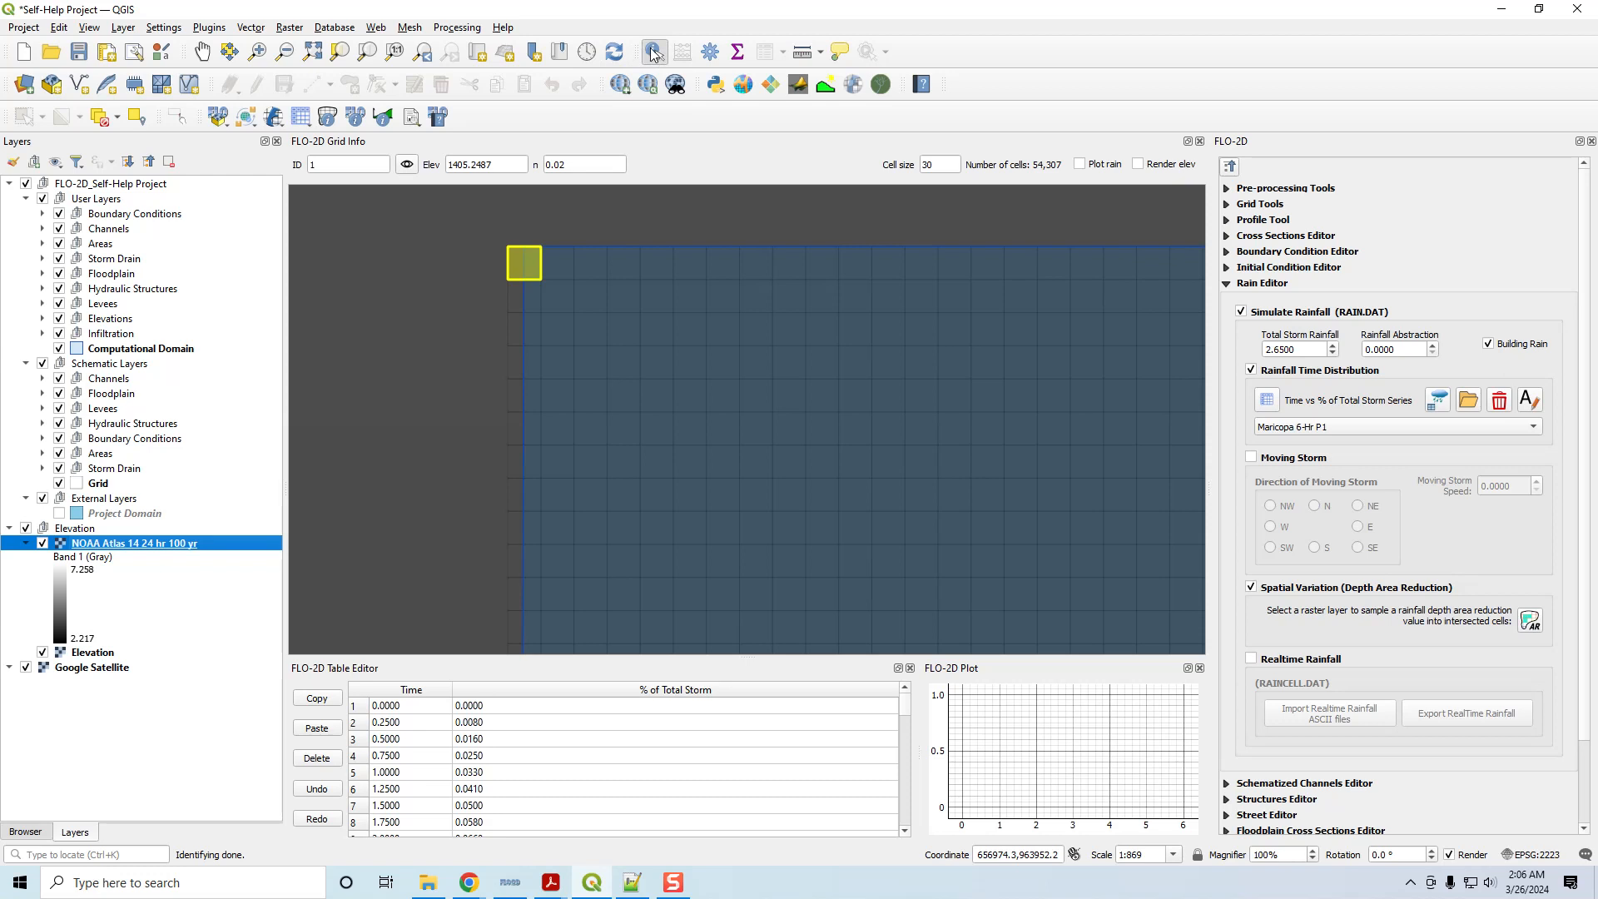
click(530, 271)
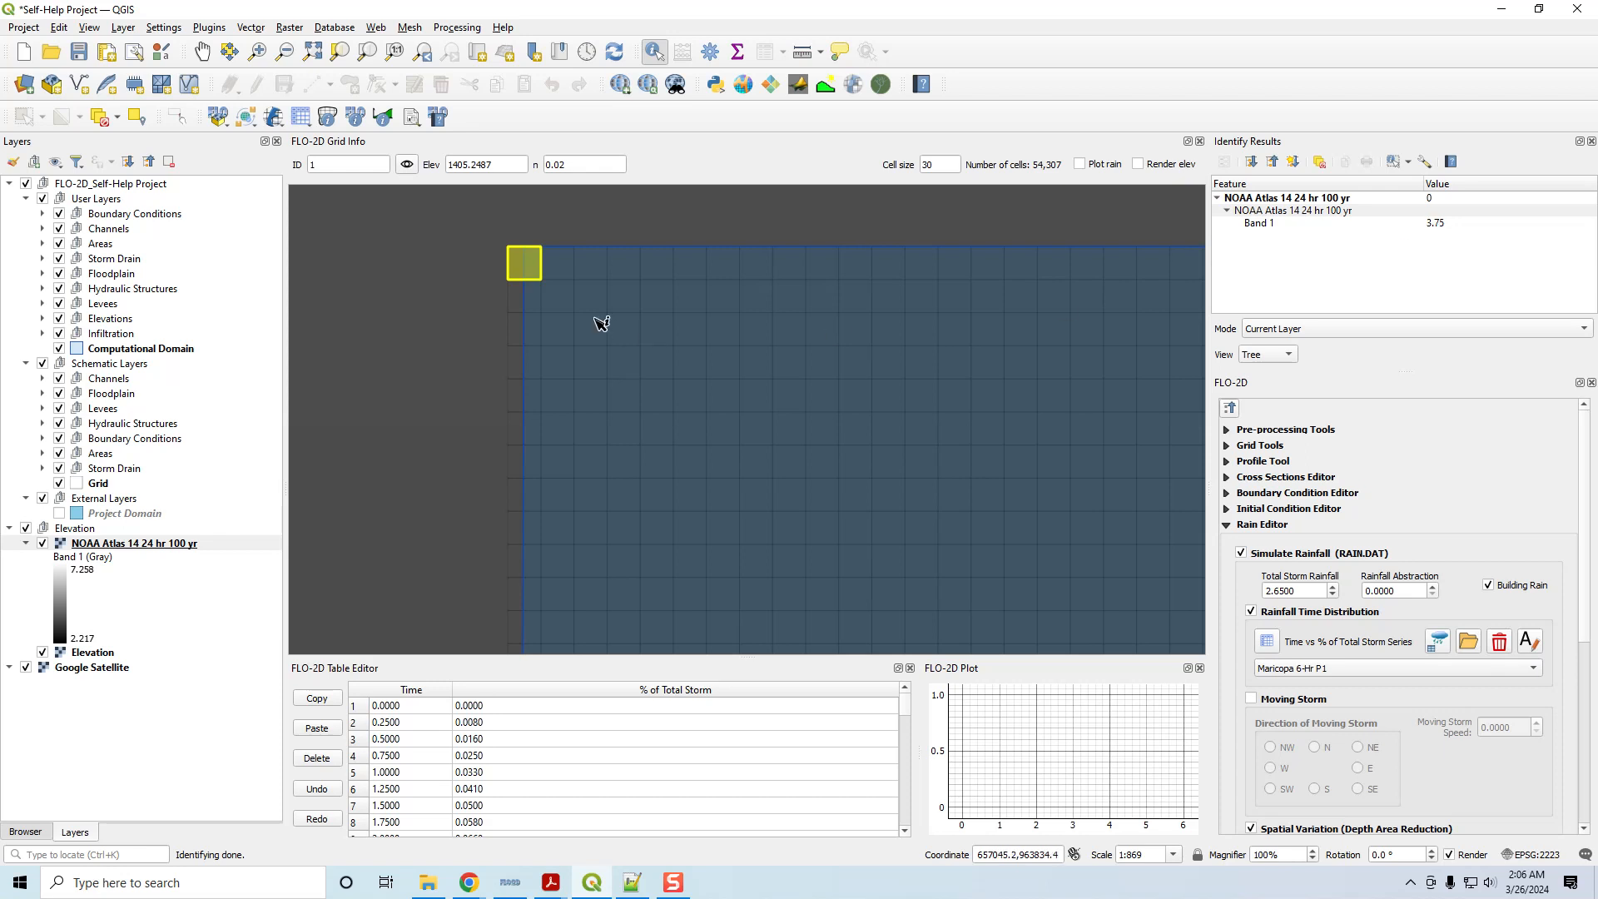
- Compare grid element 1's reduction value in RAIN.DAT with its raster value and location in the domain, and close the identify results
scroll(548, 318, down, 1)
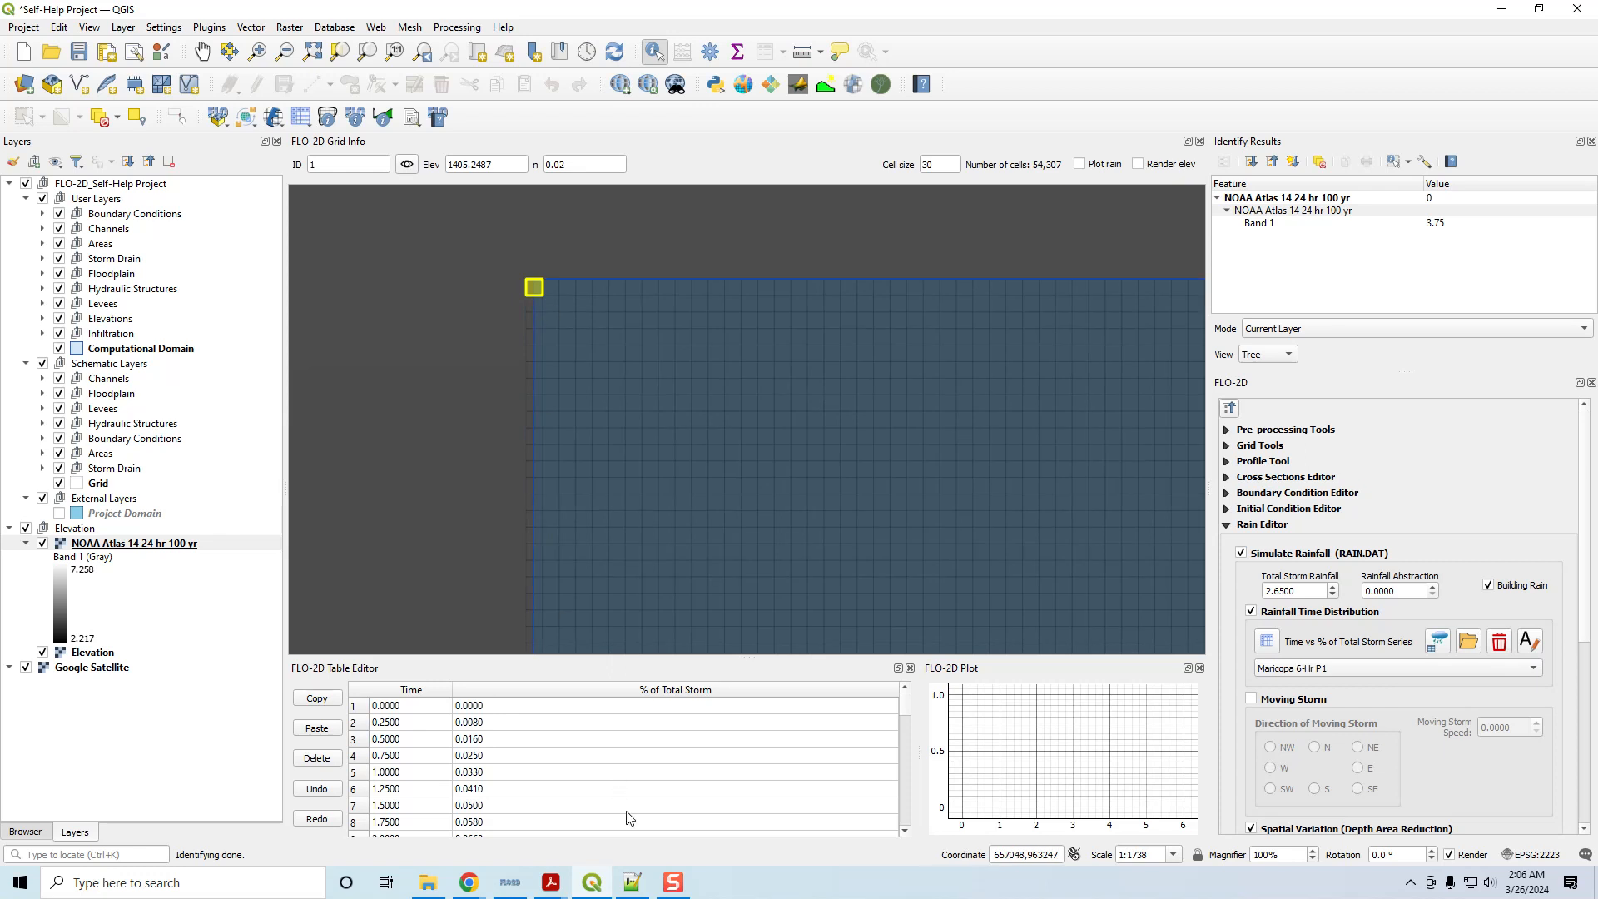
click(633, 882)
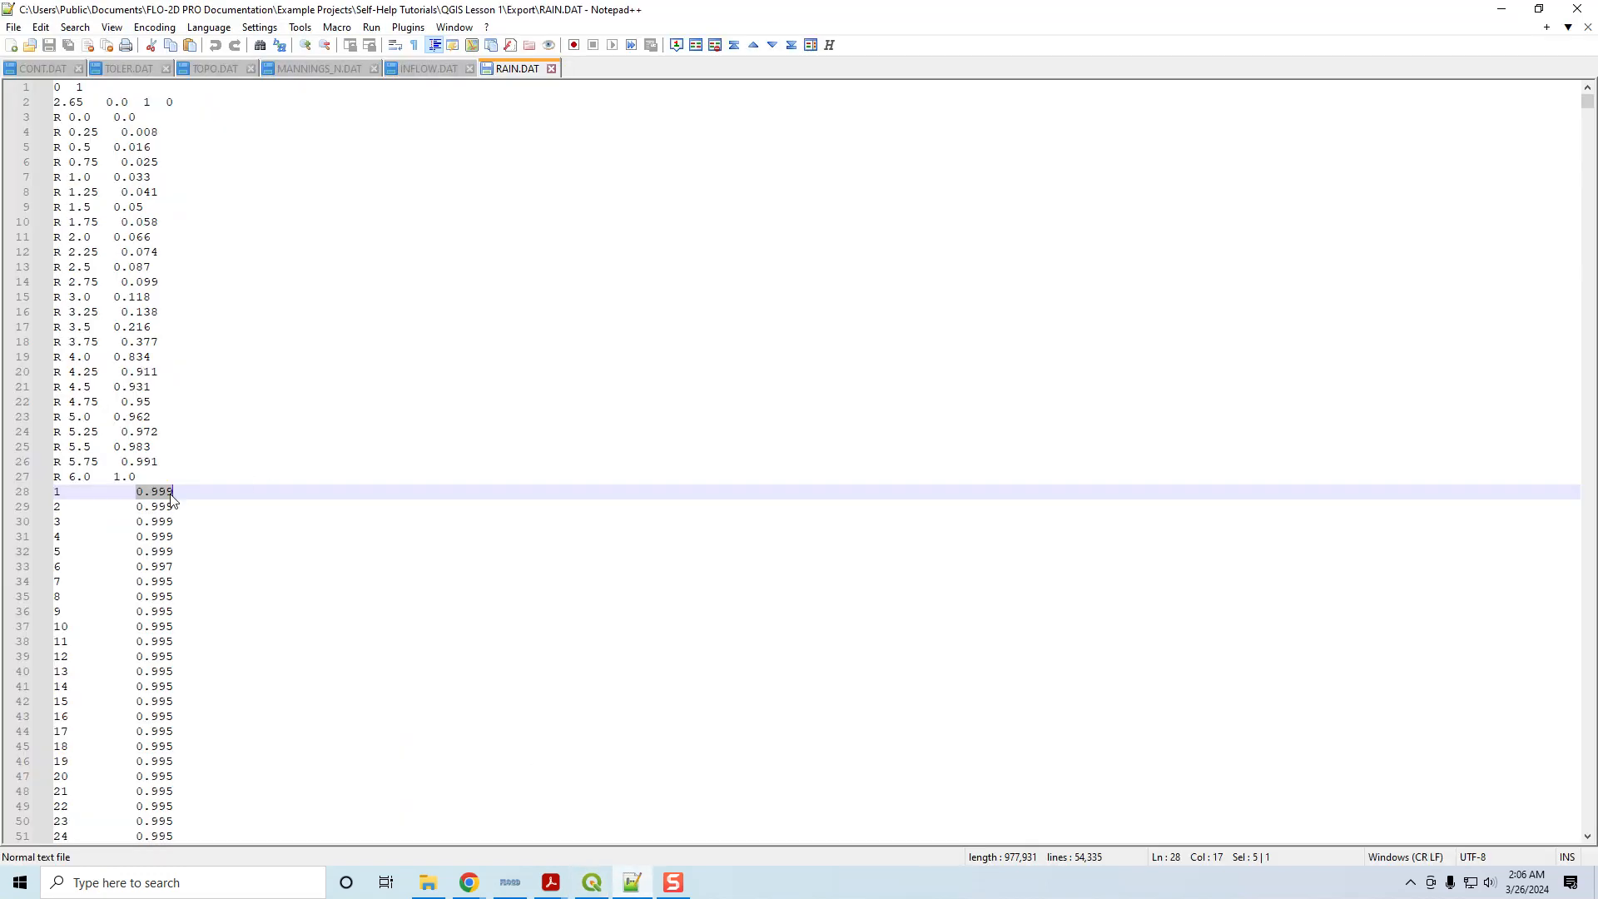
click(633, 882)
drag(690, 471, 589, 314)
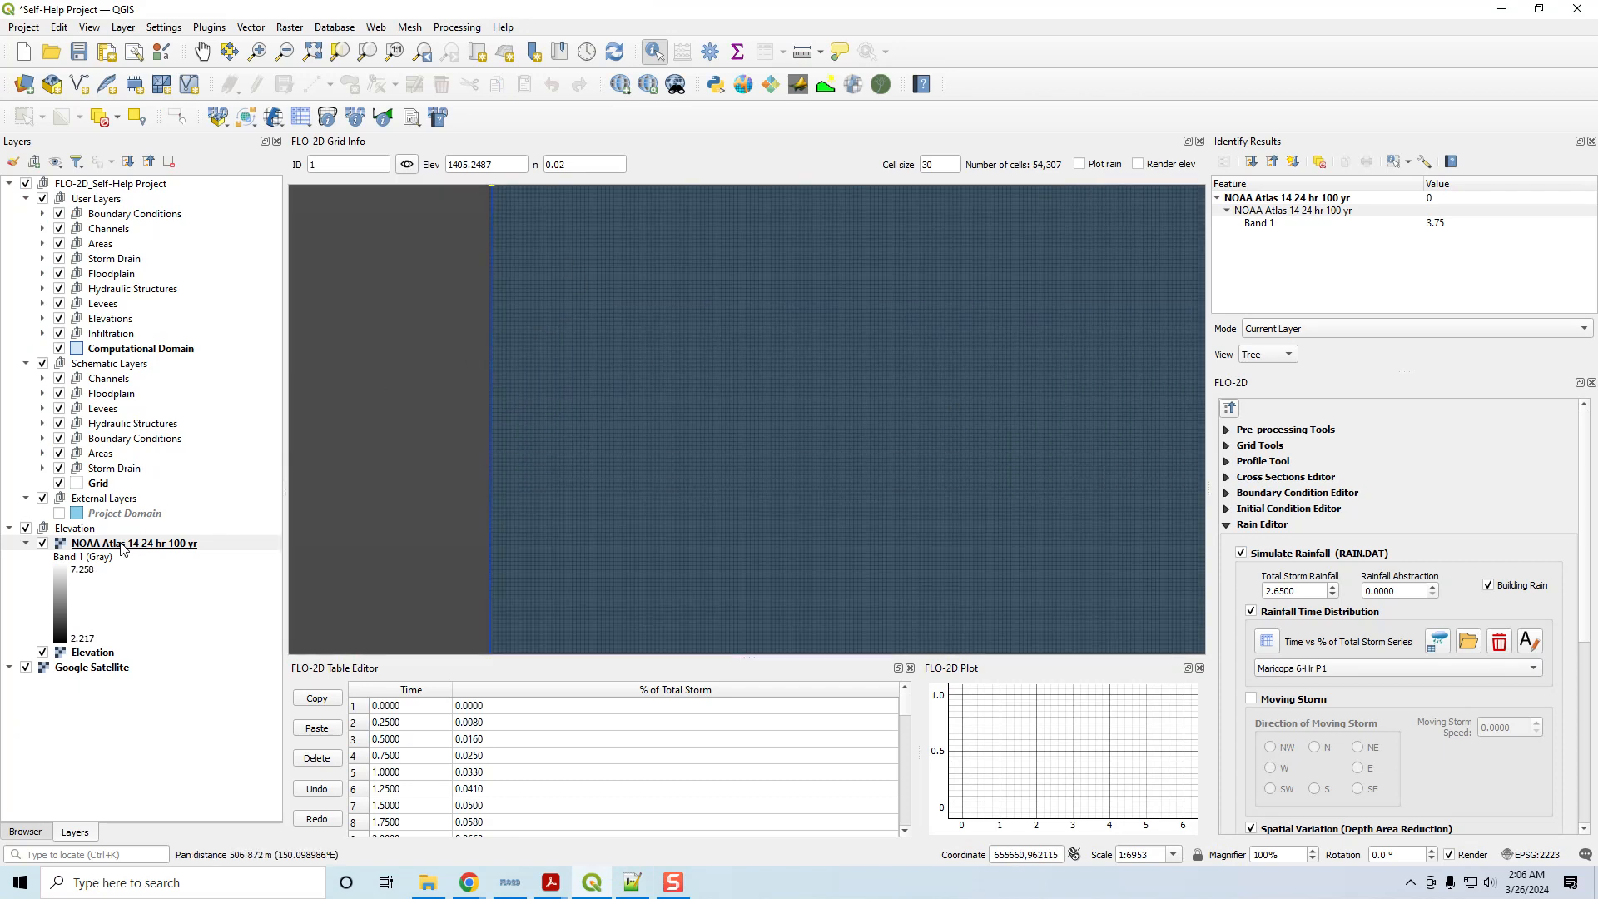
click(122, 550)
scroll(449, 500, down, 2)
drag(507, 521, 621, 381)
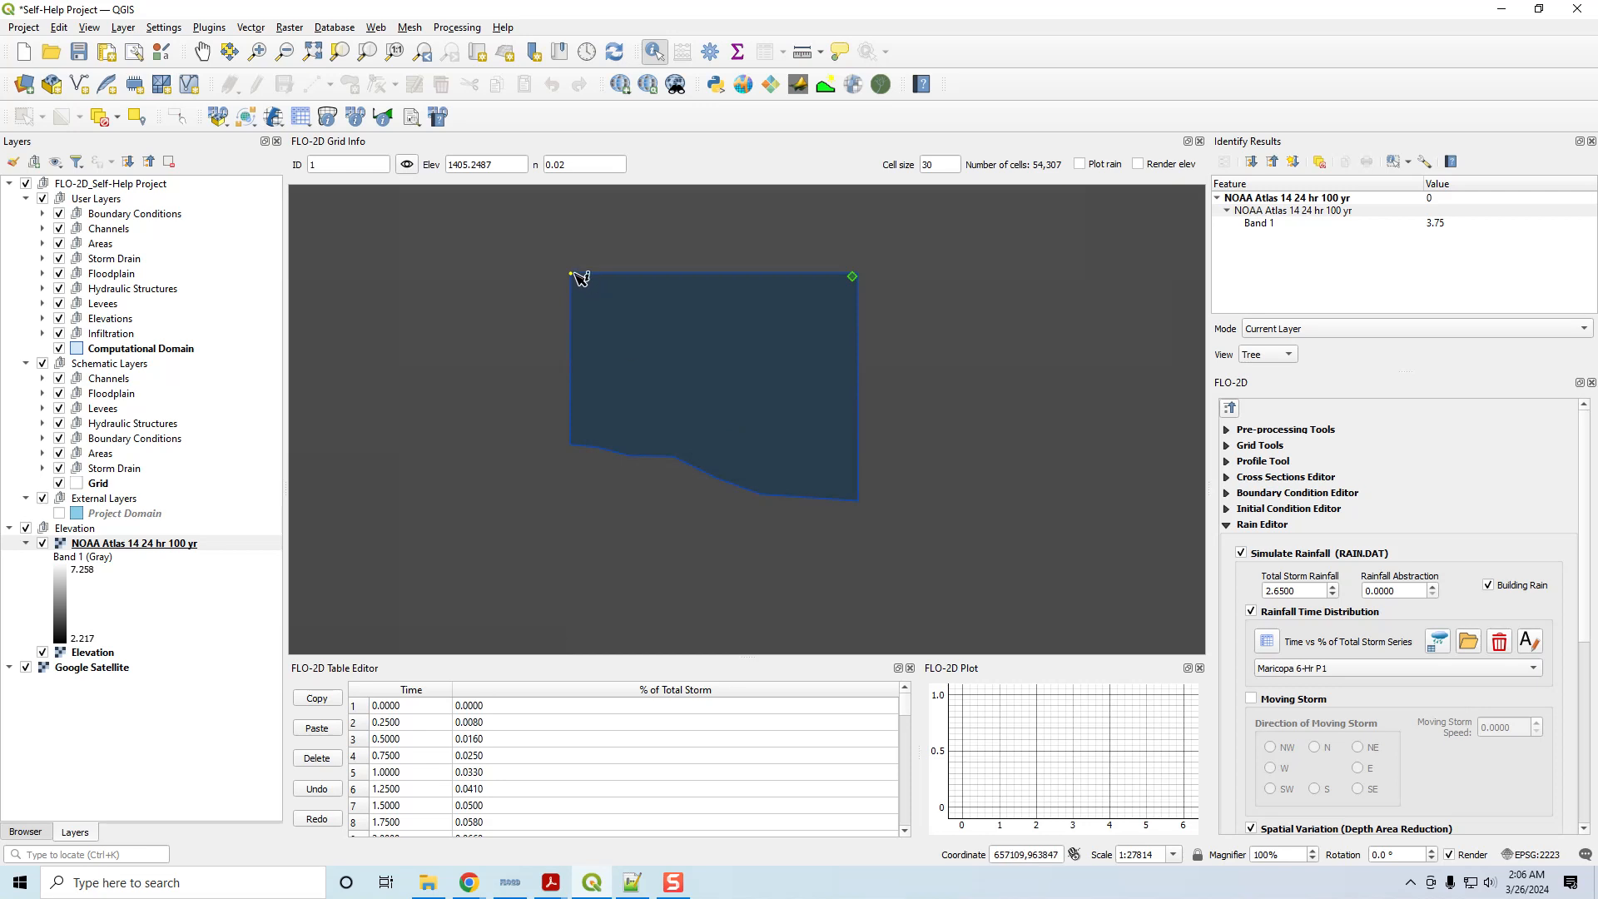
scroll(566, 281, up, 2)
scroll(631, 221, up, 1)
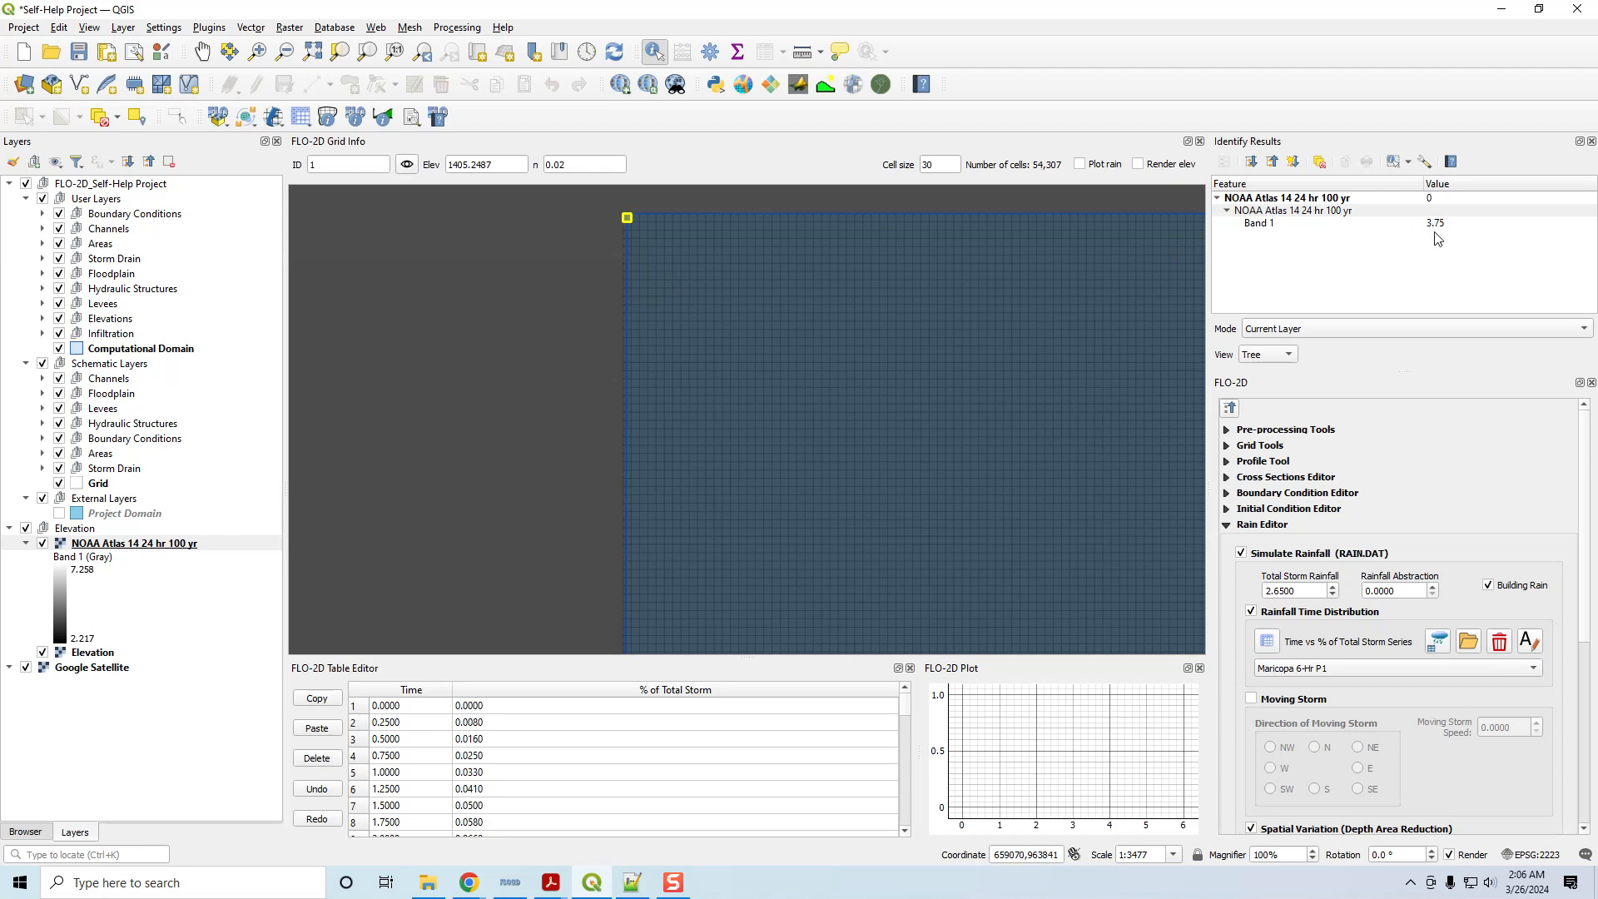
click(1591, 141)
- Switch to RAIN.DAT in Notepad++ and highlight the whole line for grid element 1
click(632, 883)
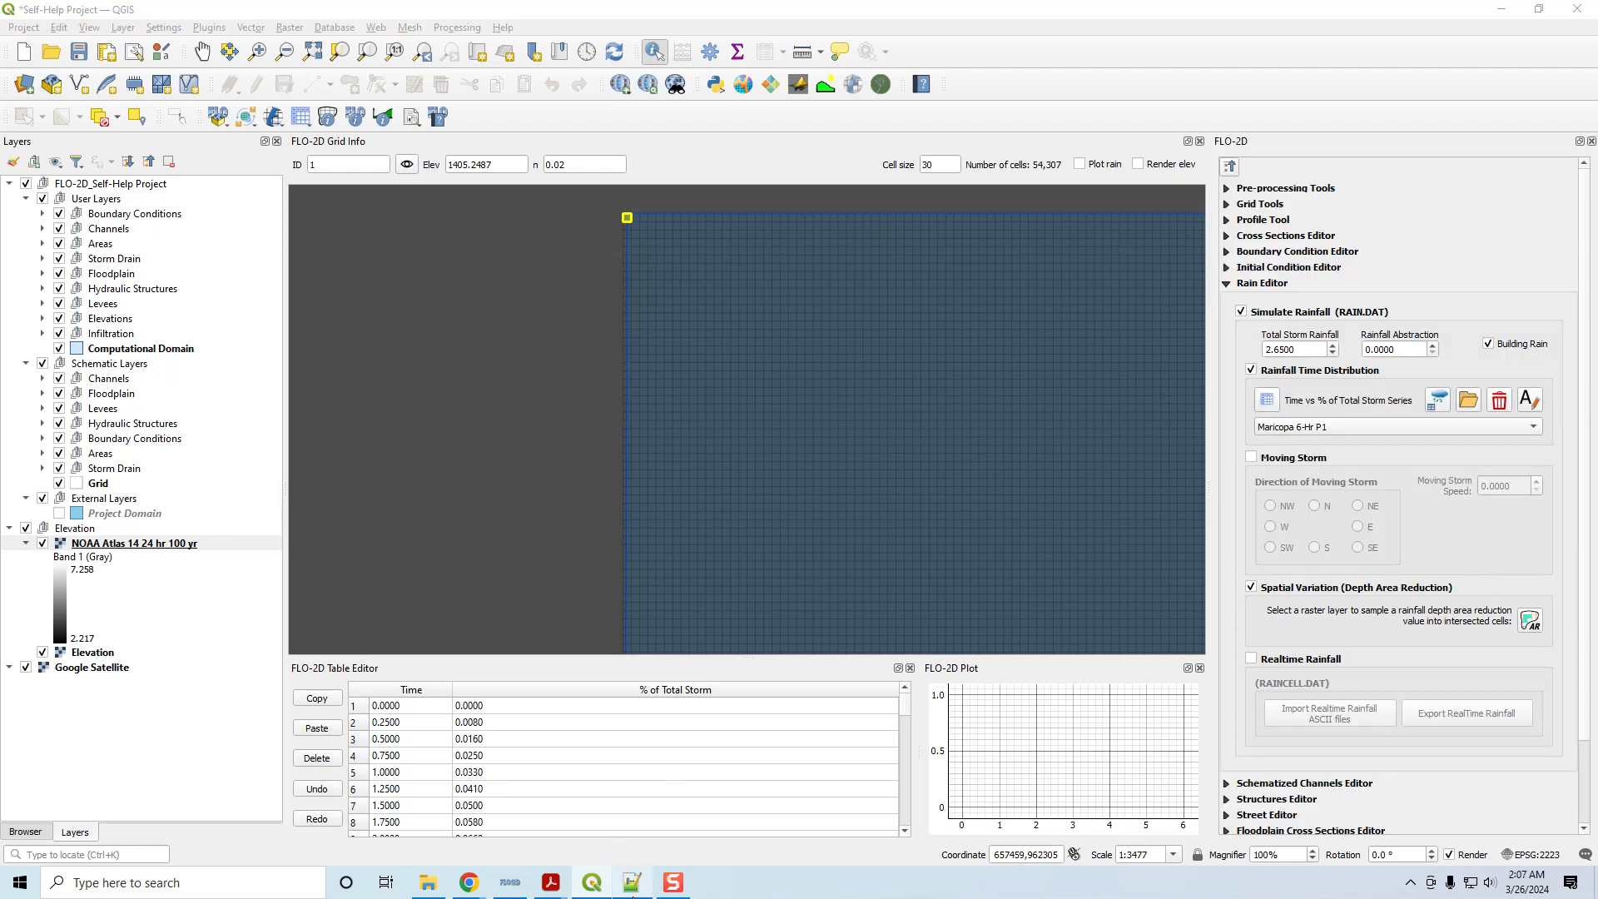
key(End)
key(shift+Home)
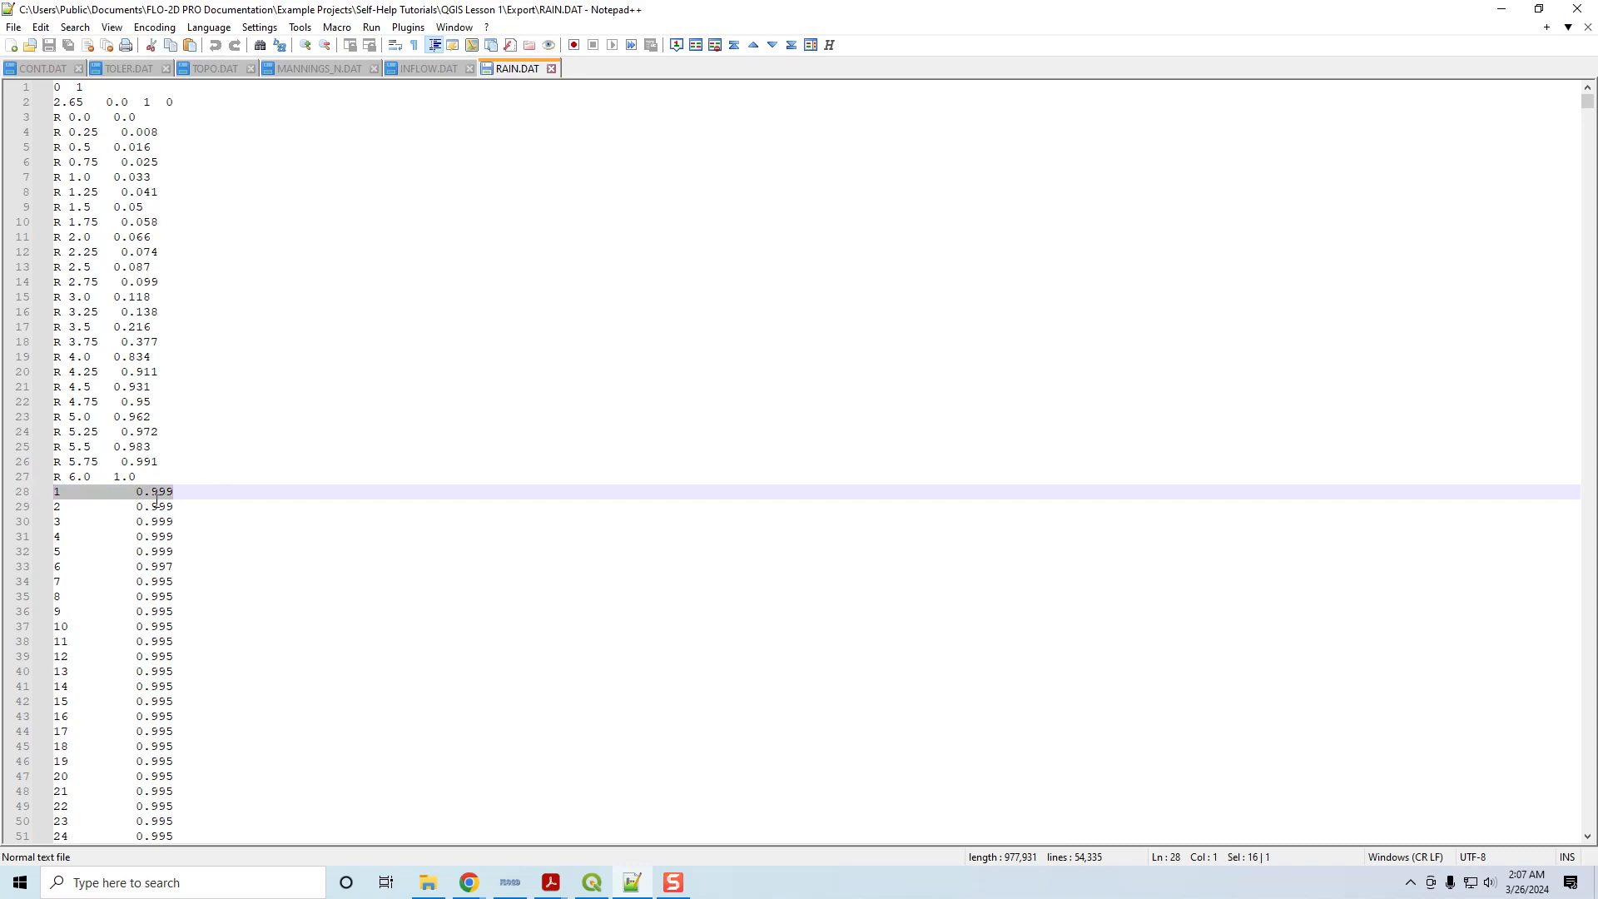
- Highlight grid element 1's line in RAIN.DAT, check it against the NOAA Atlas 14 24 hr 100 yr layer in QGIS, and return to the file
drag(184, 497, 52, 497)
click(577, 849)
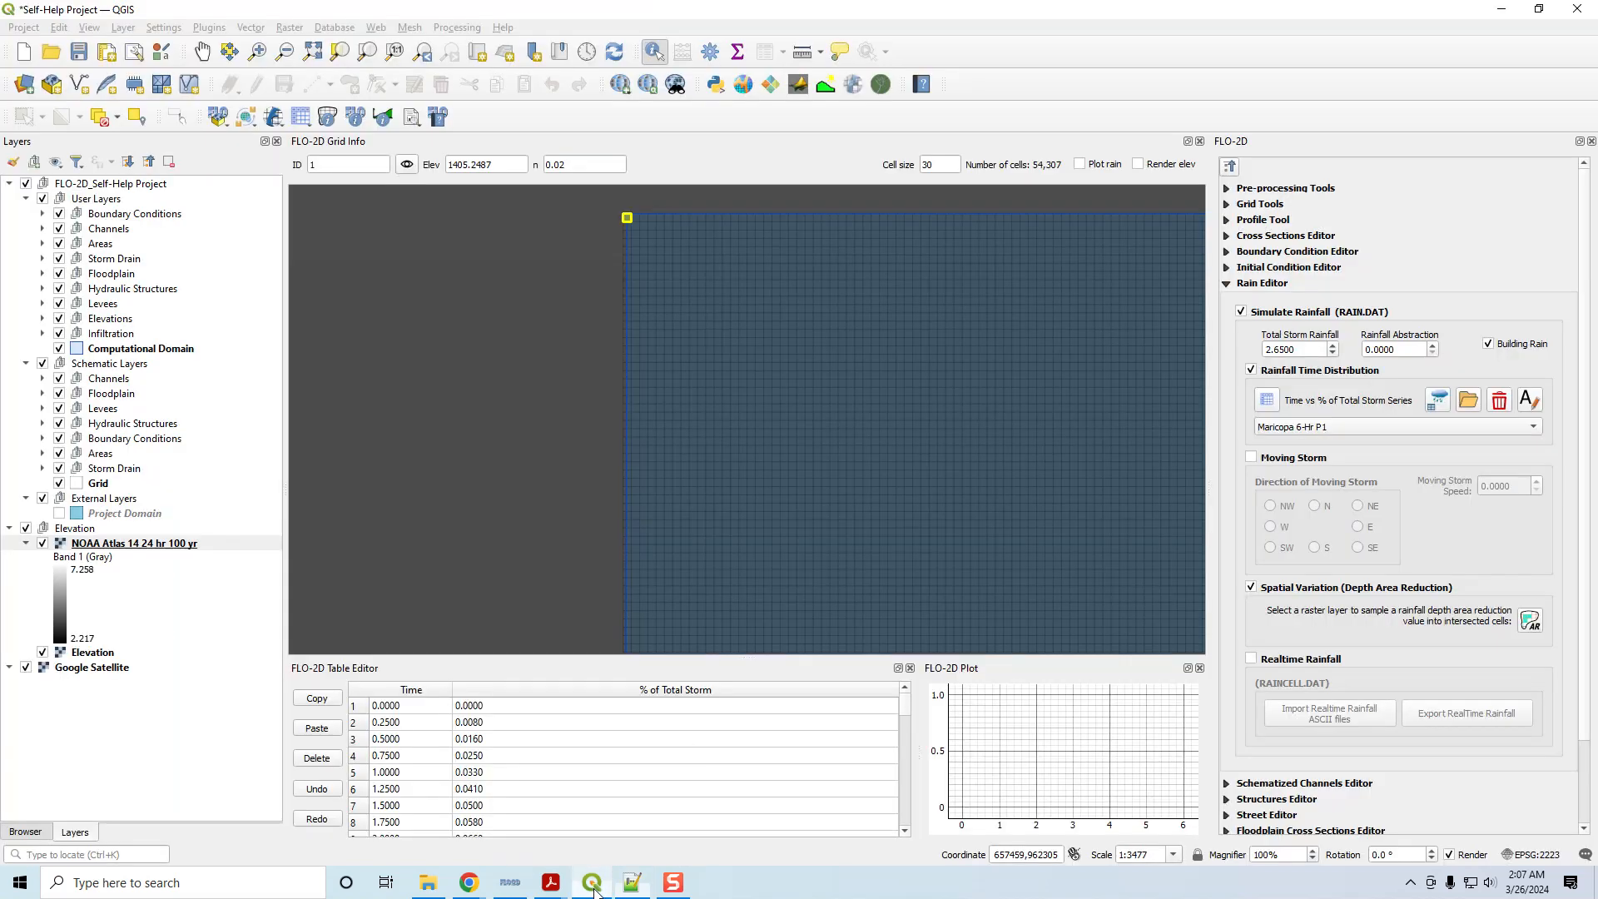
click(139, 546)
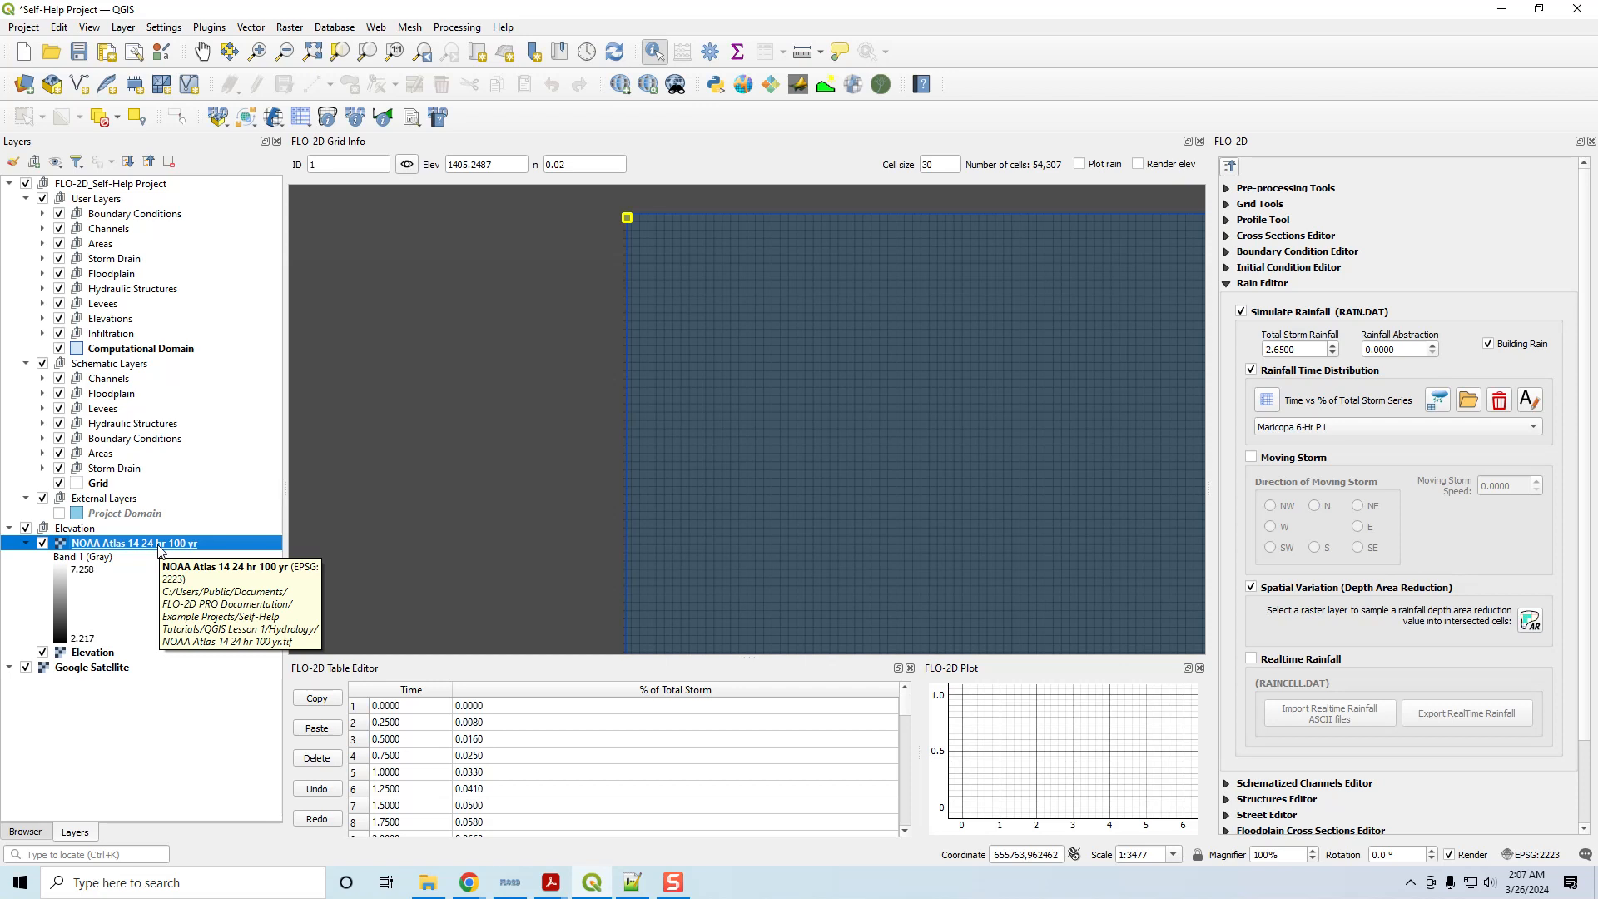
click(633, 882)
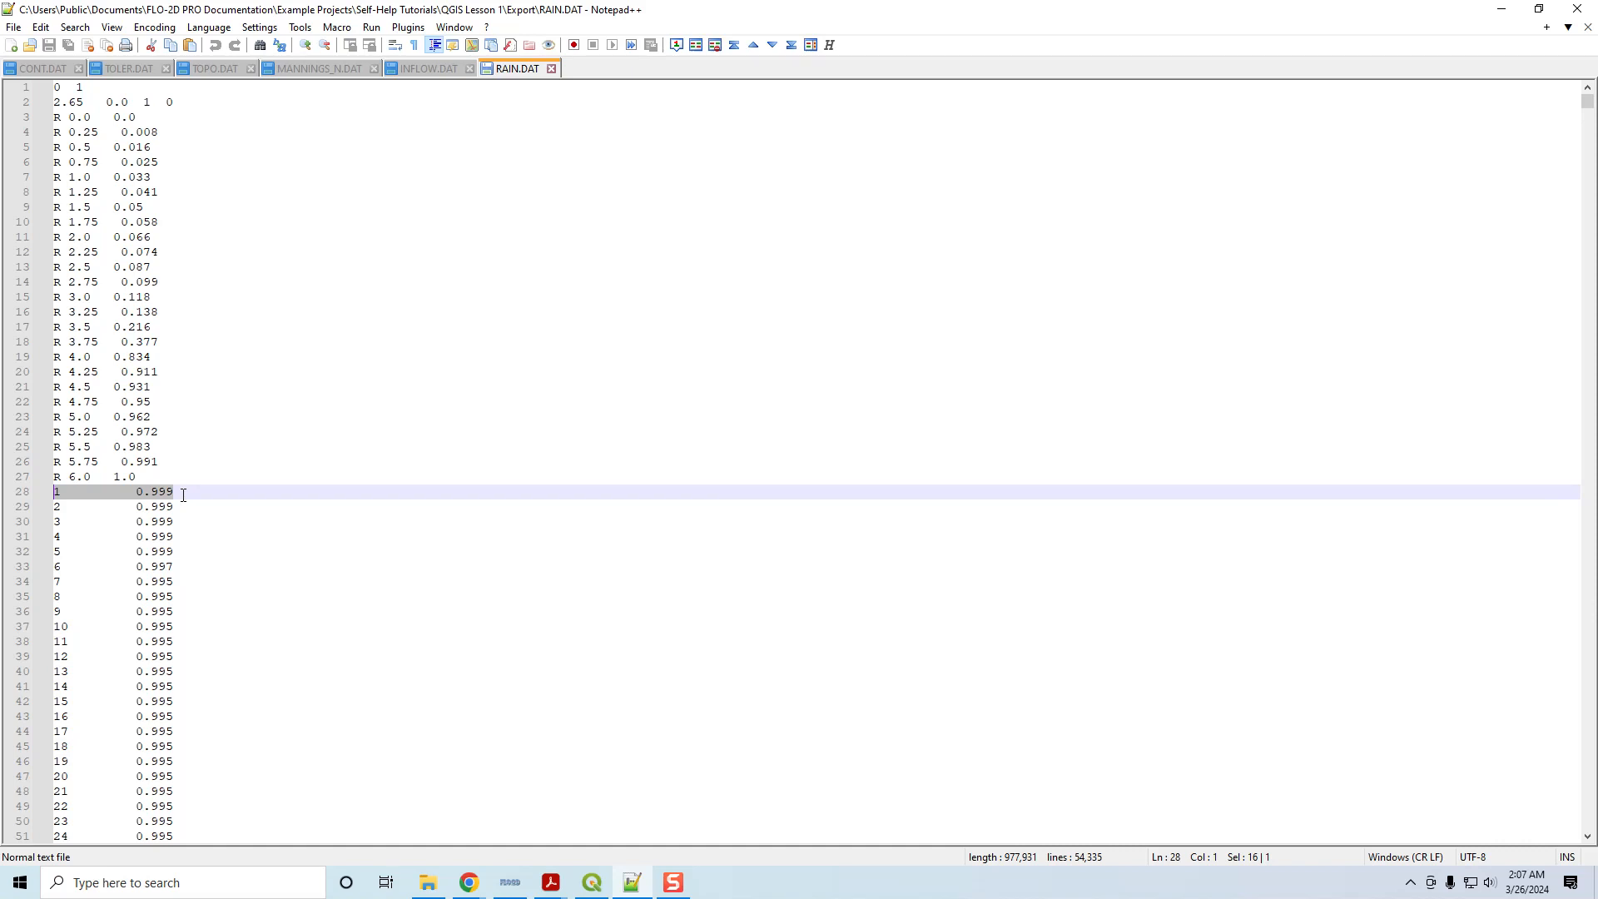
- Return to QGIS and review the whole computational domain together with the Rain Editor's total storm rainfall and spatial variation settings
click(1501, 8)
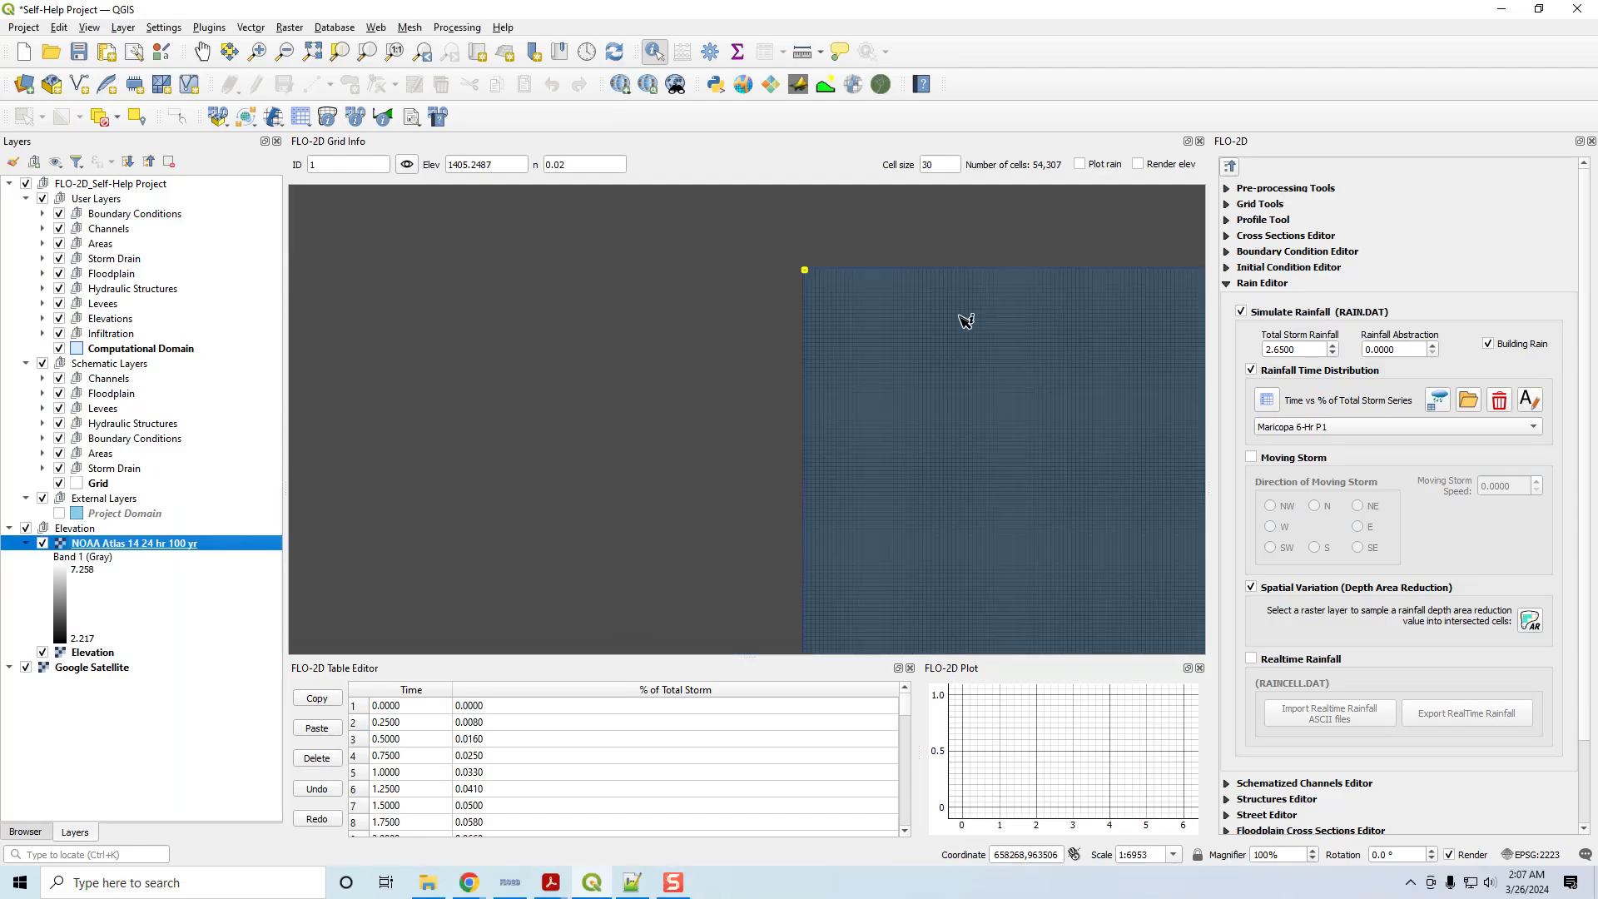
scroll(999, 349, down, 3)
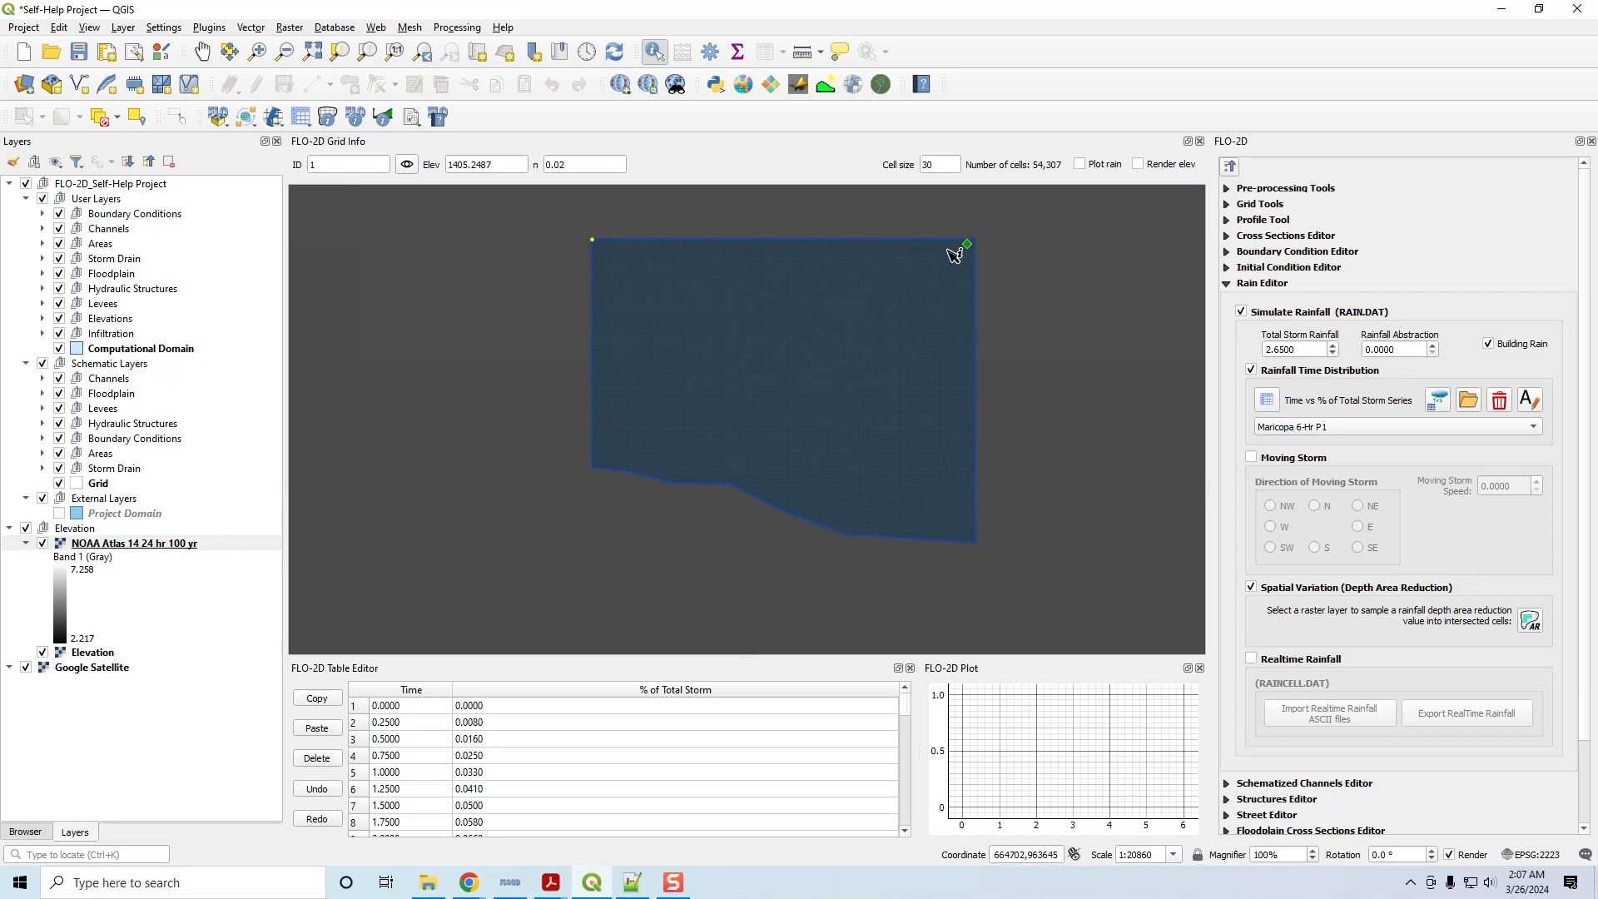
drag(1324, 351, 1189, 343)
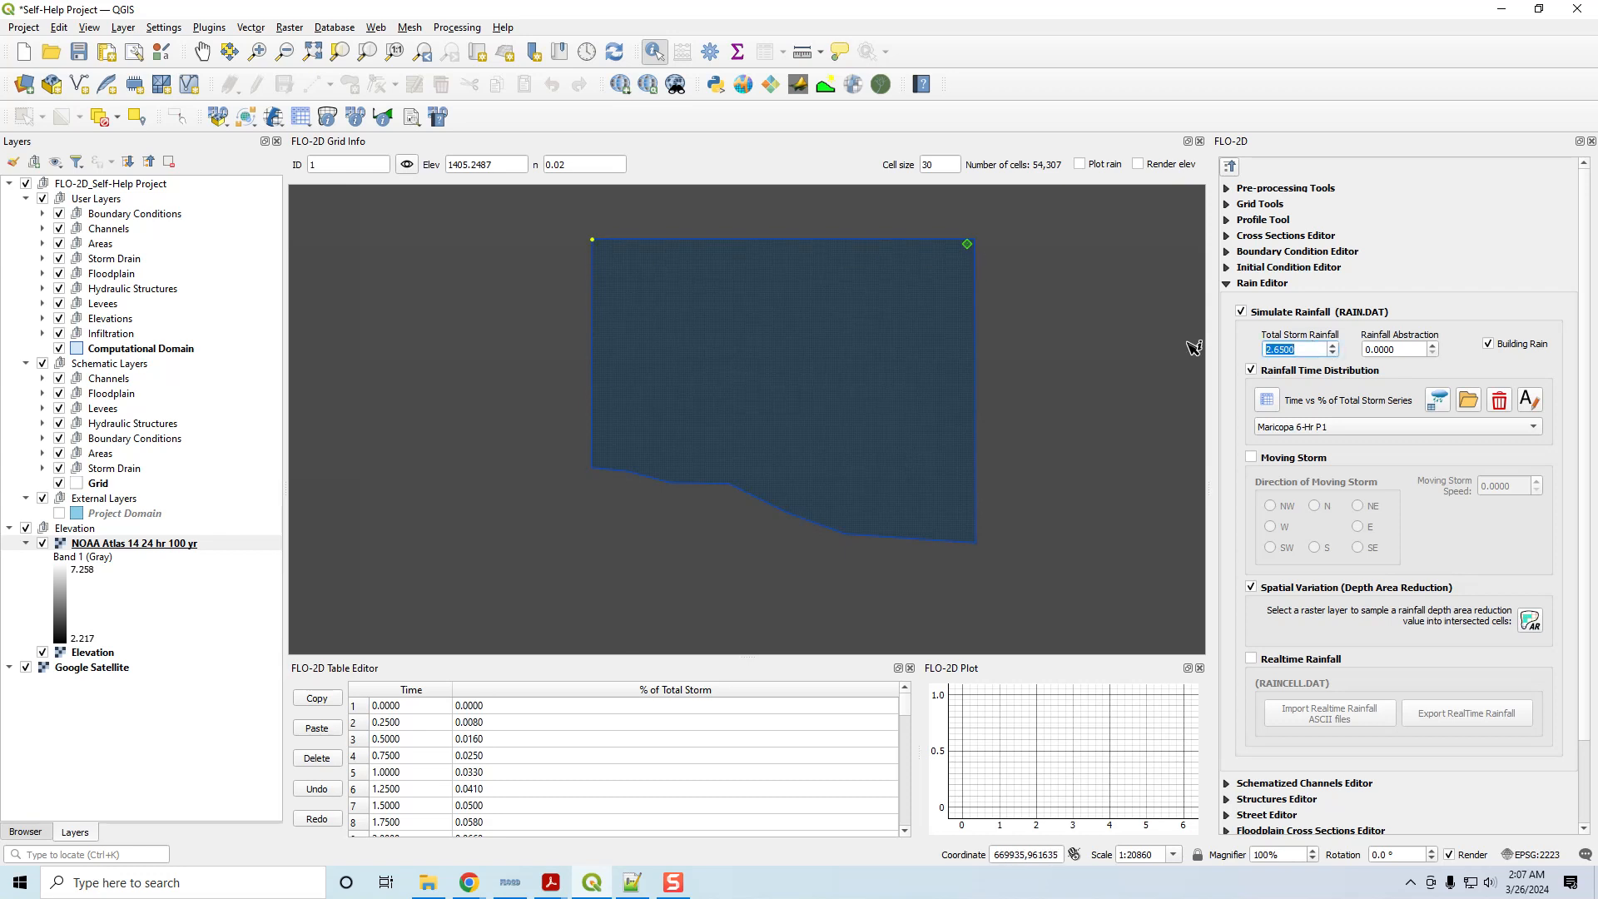
click(1281, 590)
click(1267, 595)
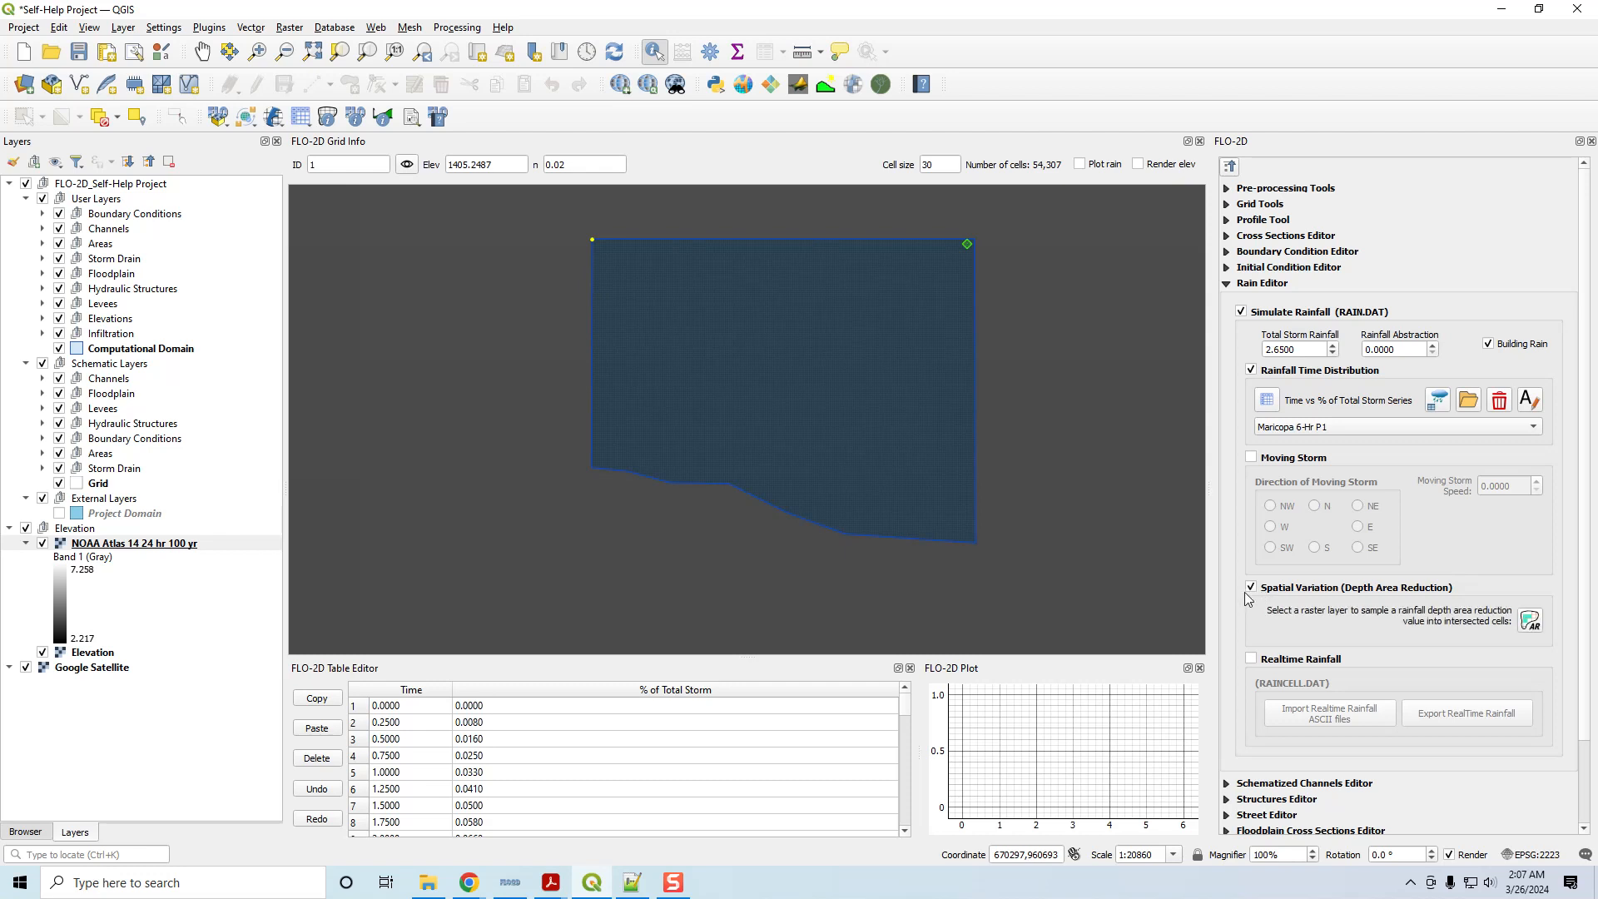